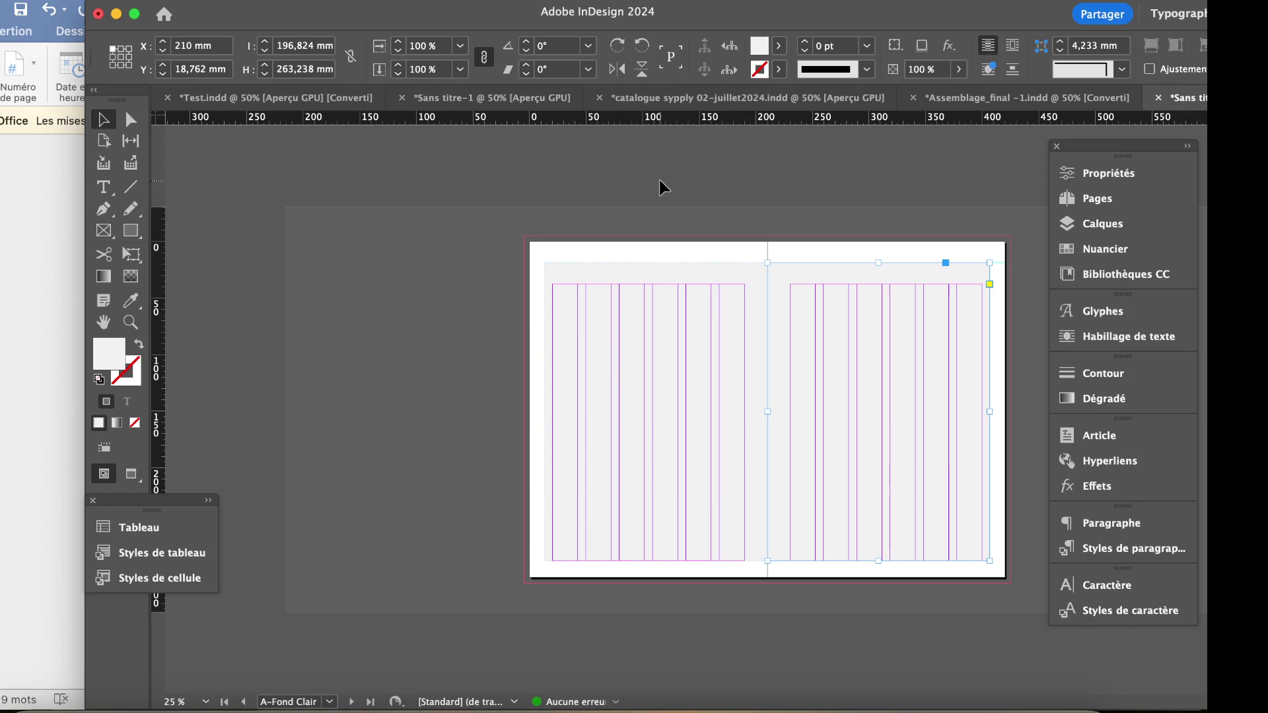
# Examine the header text frame on the A-Fond clair master of catalogue sypply 02-juillet2024.indd, and return to the untitled document's A-Fond Clair master.
pyautogui.click(725, 102)
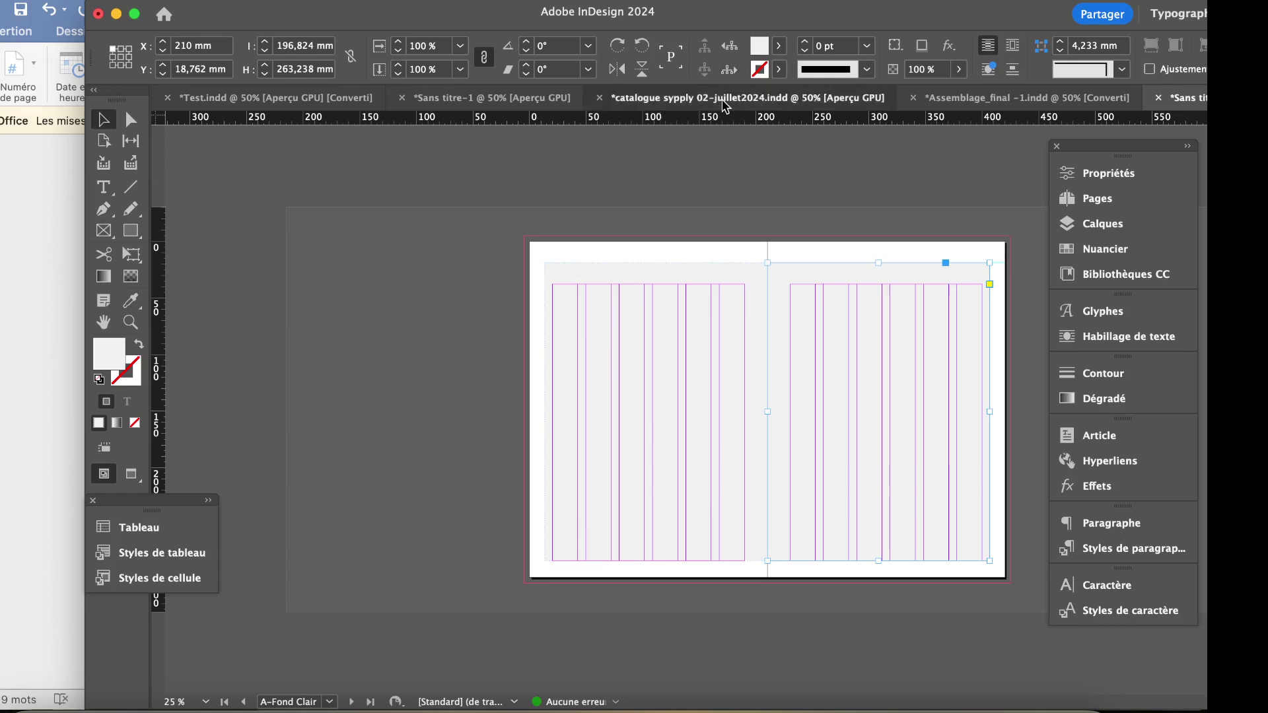
pyautogui.click(1089, 199)
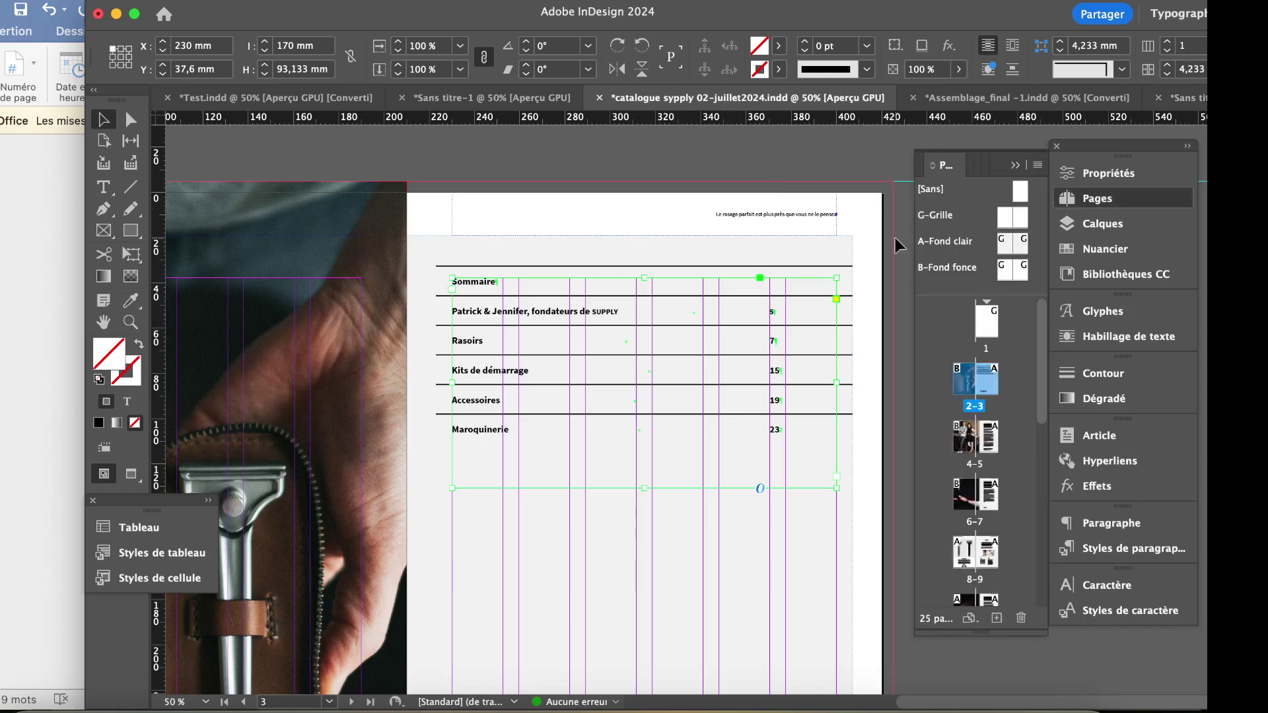
pyautogui.click(947, 248)
pyautogui.doubleClick(947, 249)
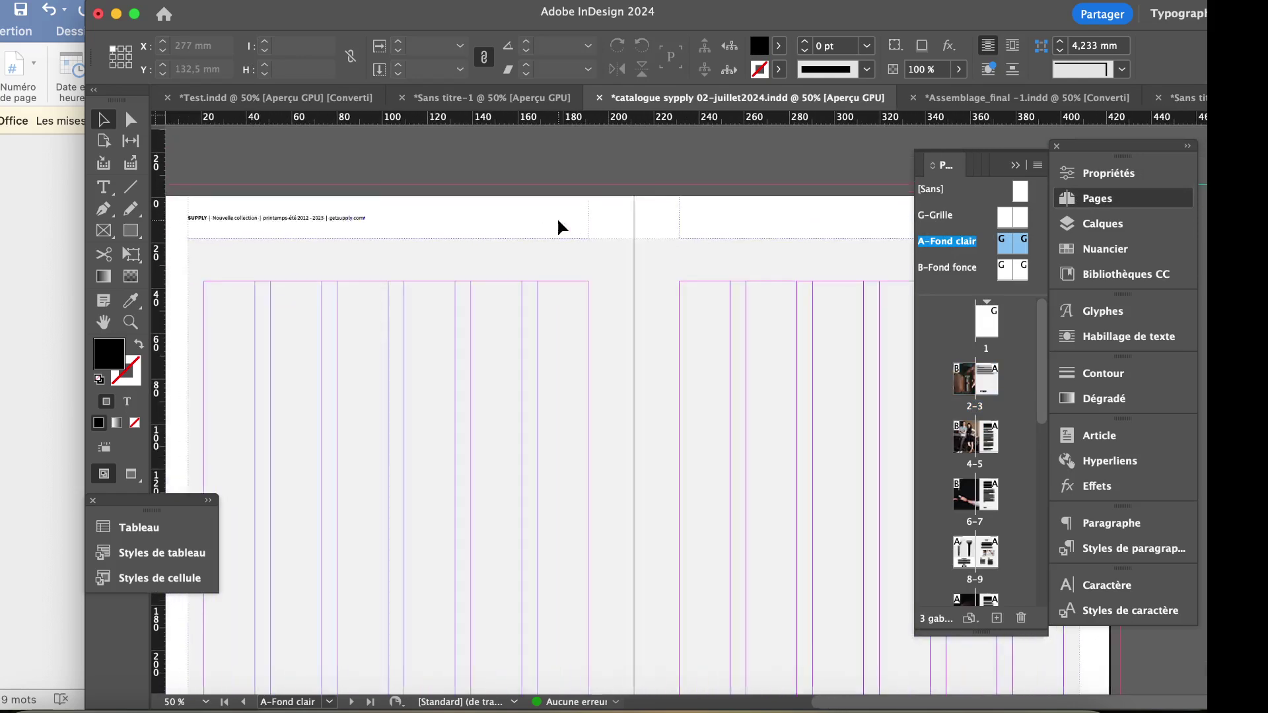
pyautogui.click(425, 247)
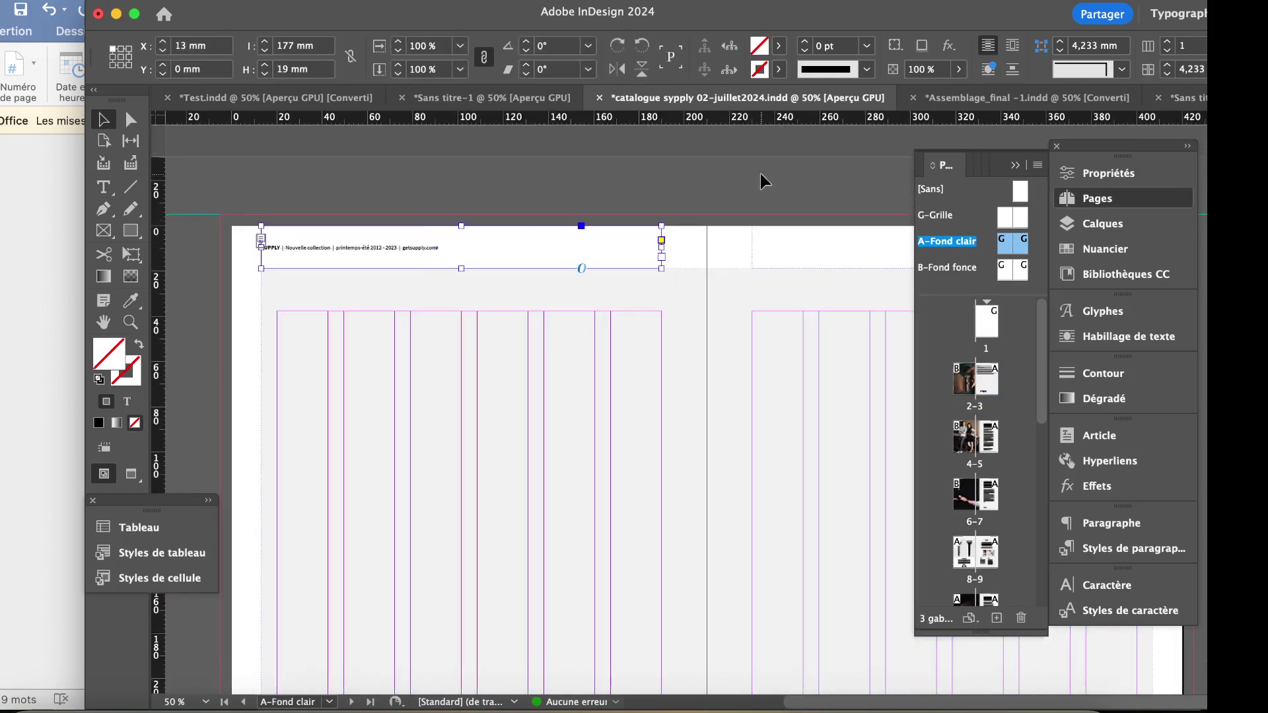
pyautogui.click(1185, 98)
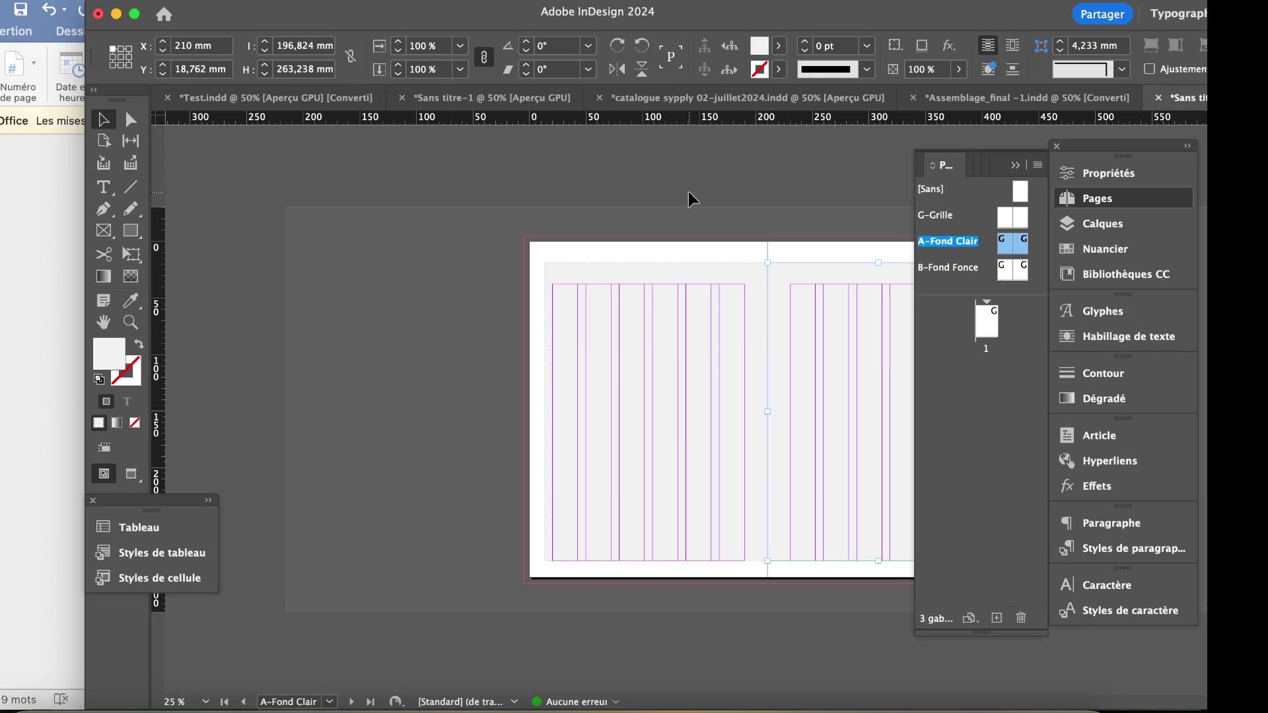
pyautogui.click(661, 196)
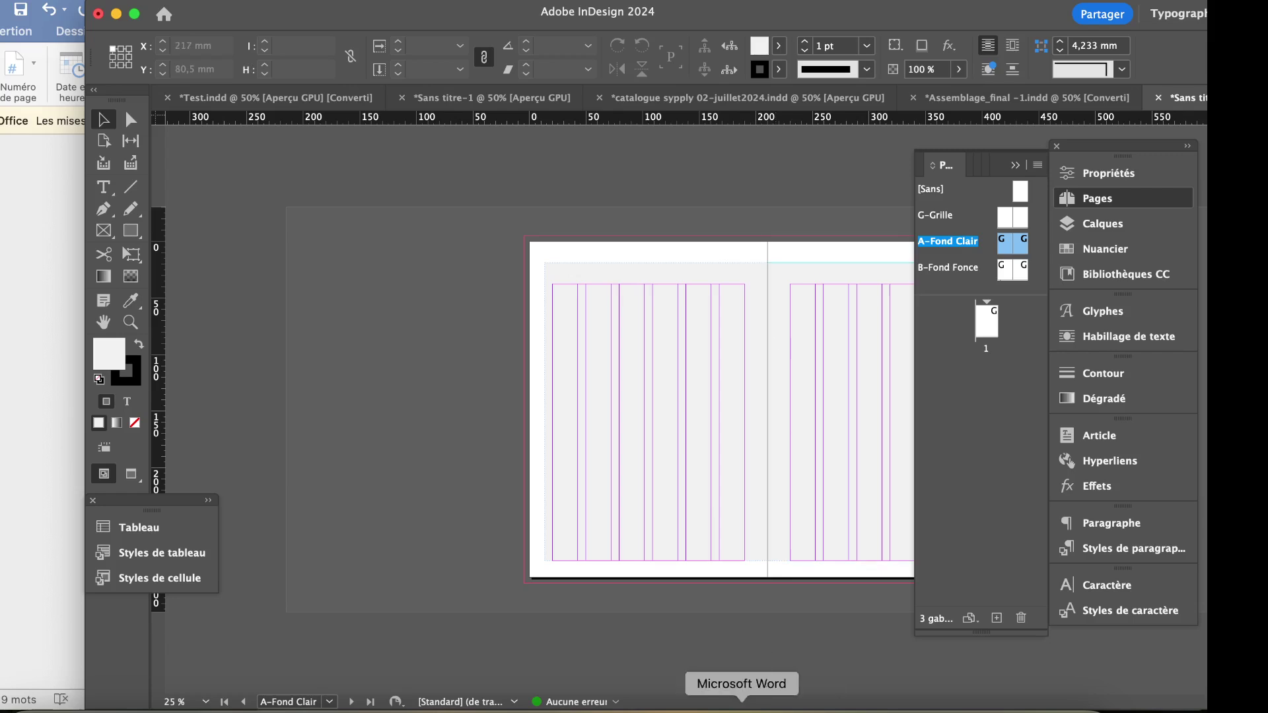
# Bring the header line from the SUPPLY Catalogue produit Word document into a new InDesign text frame about 177 mm wide above the left page's grey background.
pyautogui.click(733, 708)
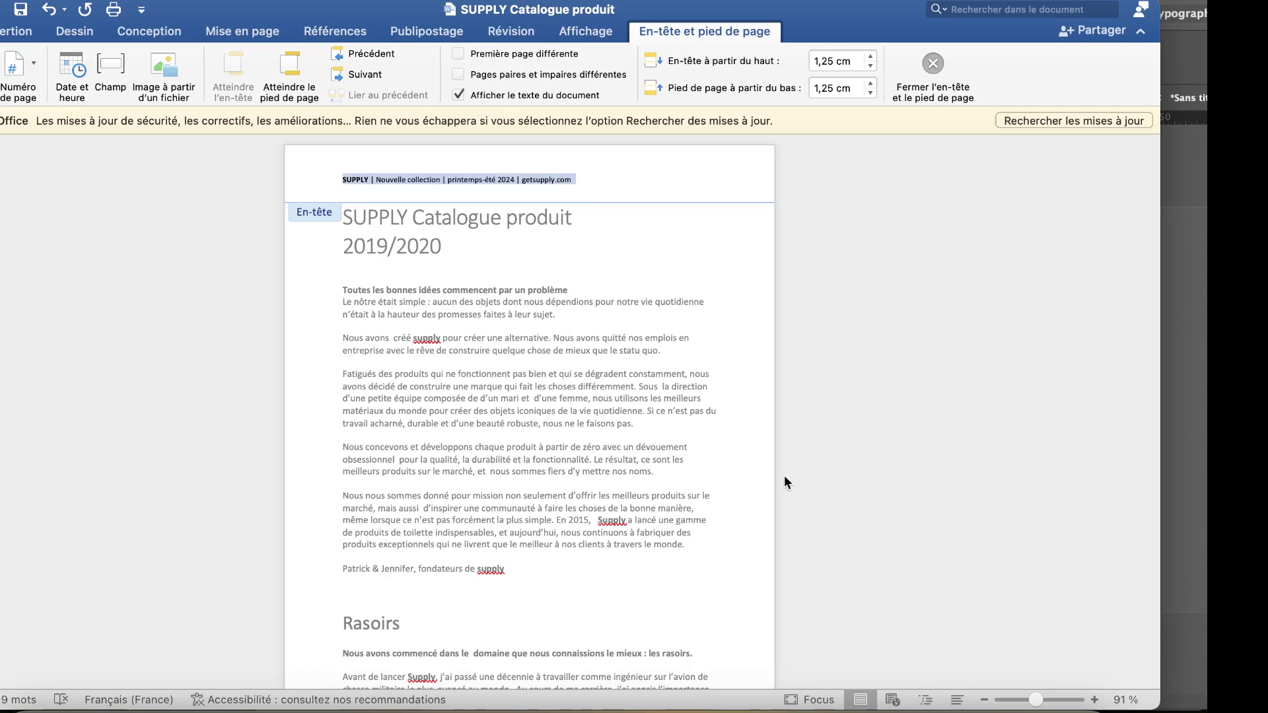
pyautogui.click(619, 706)
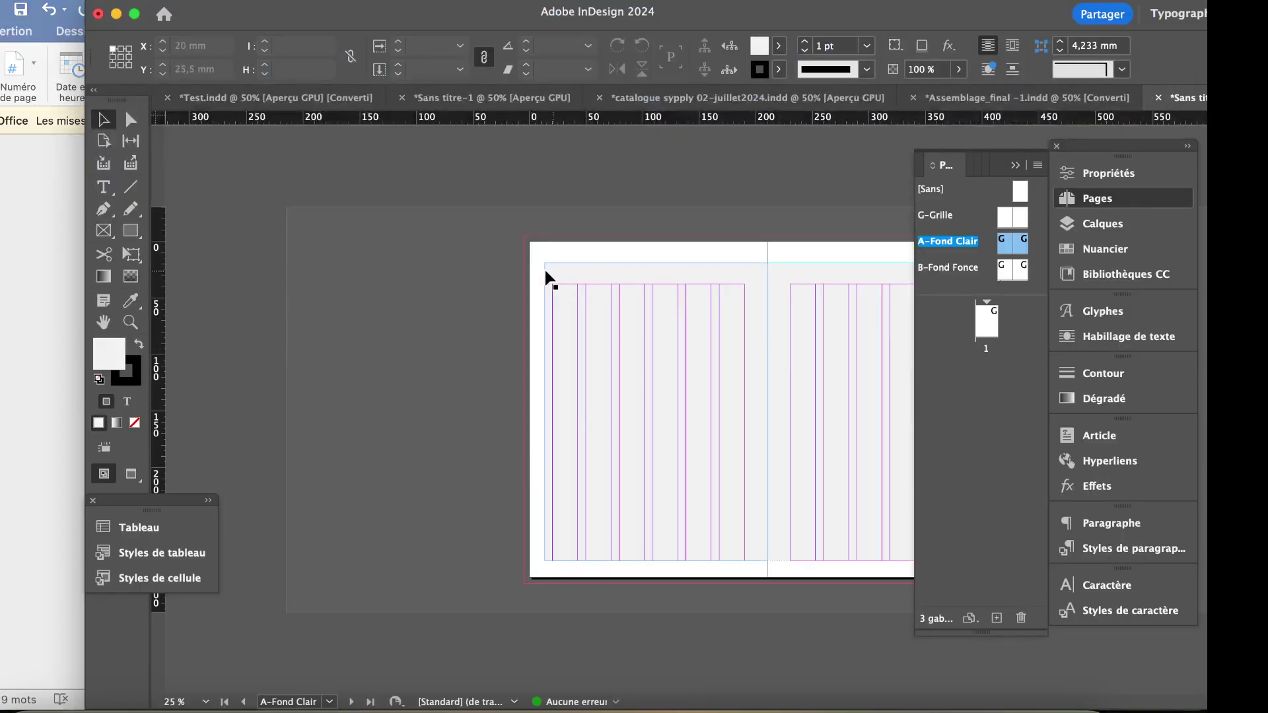
pyautogui.click(104, 188)
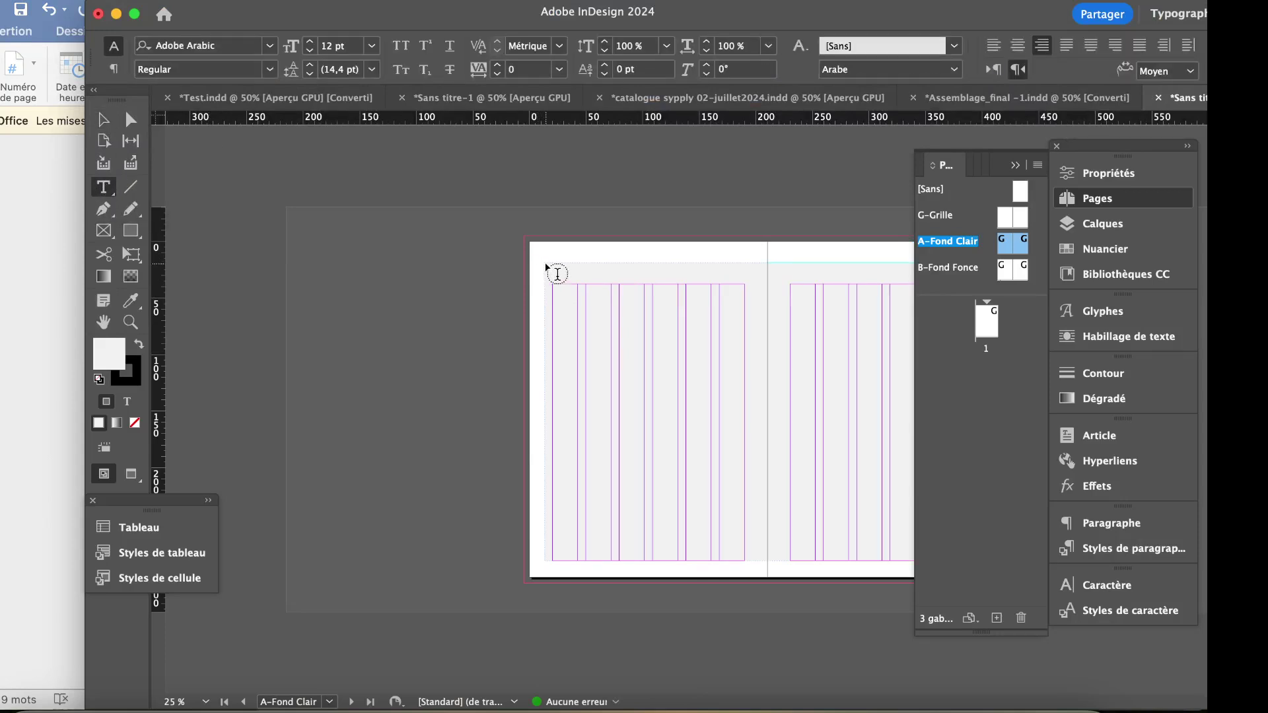
pyautogui.moveTo(554, 272); pyautogui.dragTo(745, 245)
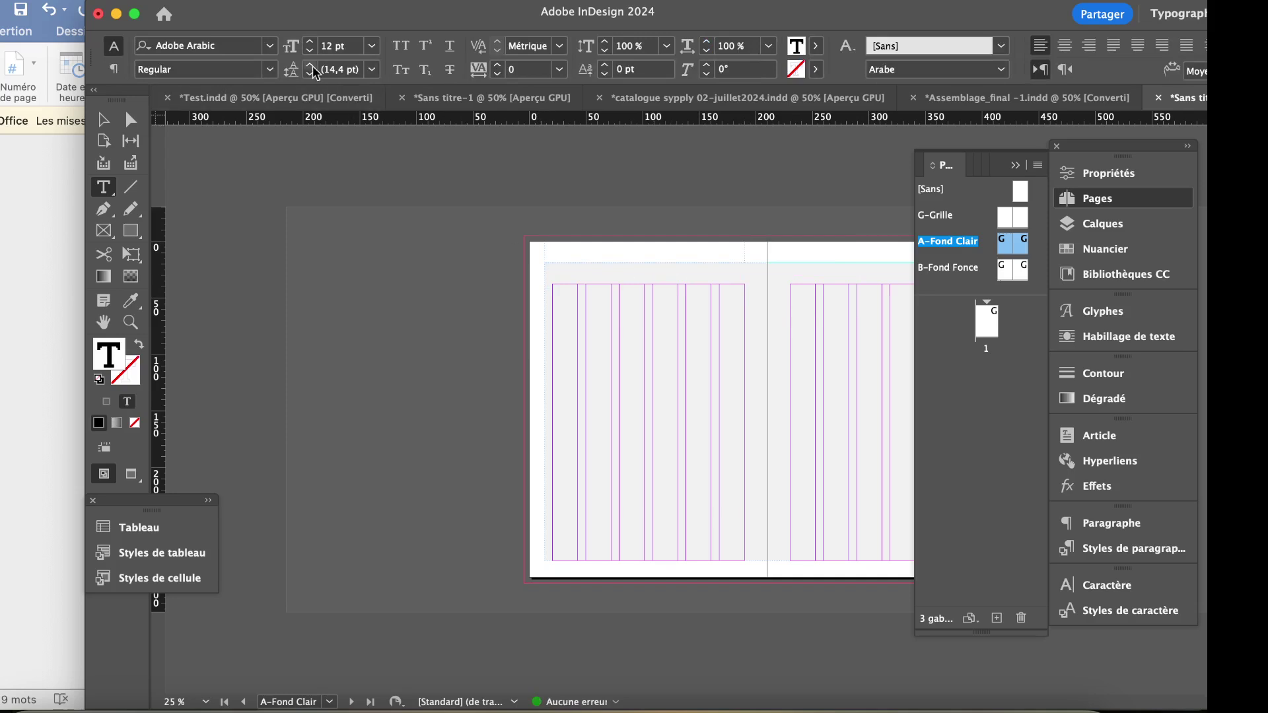
pyautogui.press('super+v')
# Format the whole header line in Source Sans Pro Regular at 8 pt.
pyautogui.press('super+a')
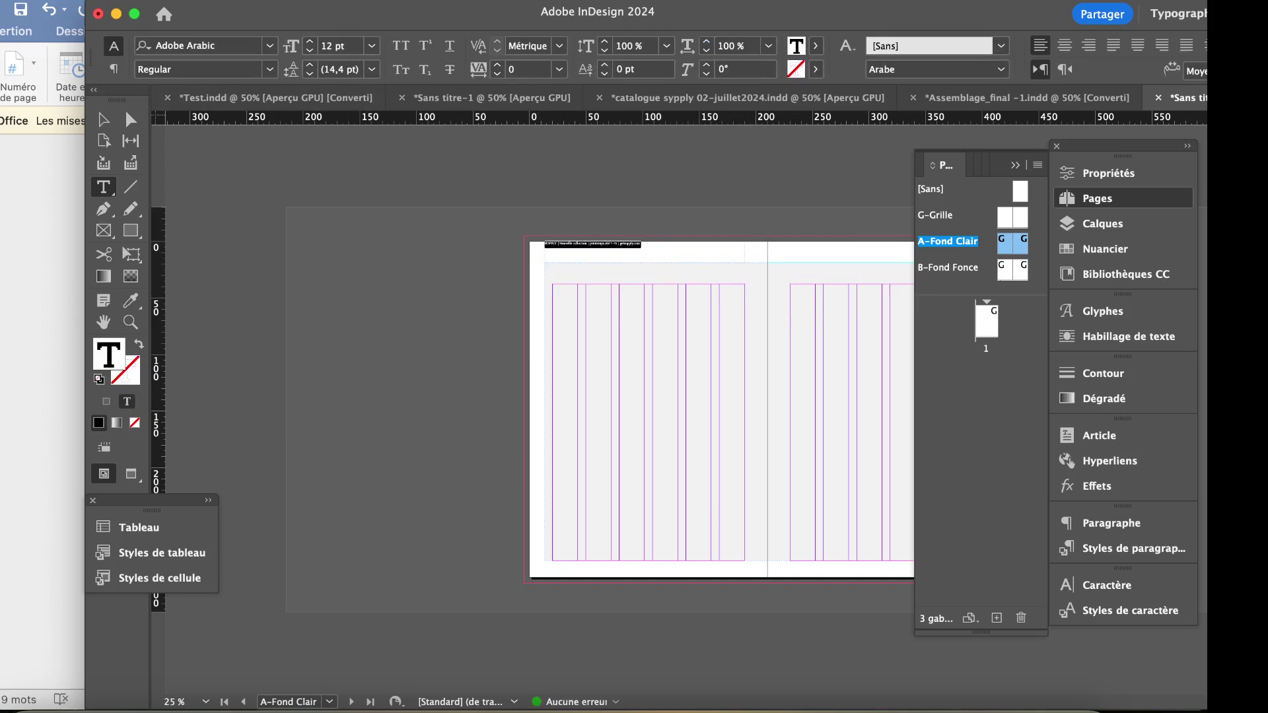
pyautogui.press('super+=')
pyautogui.press('super+=')
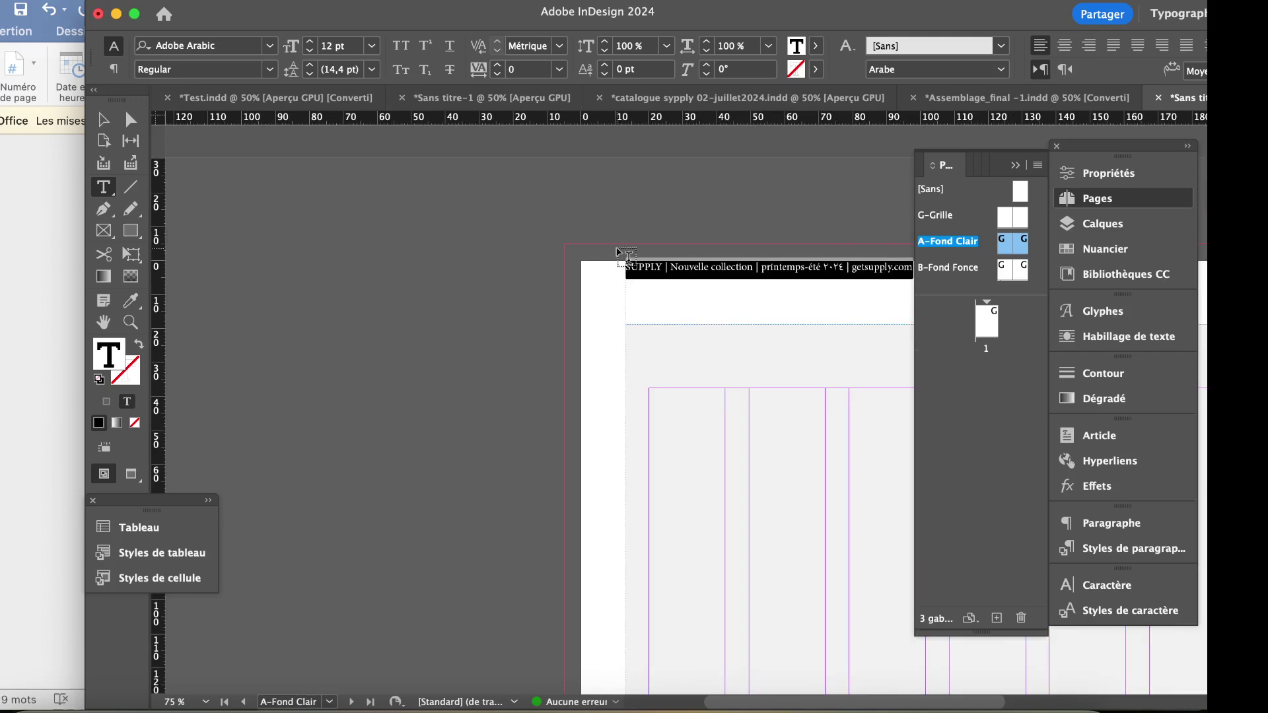
pyautogui.hscroll(-3, 626, 256)
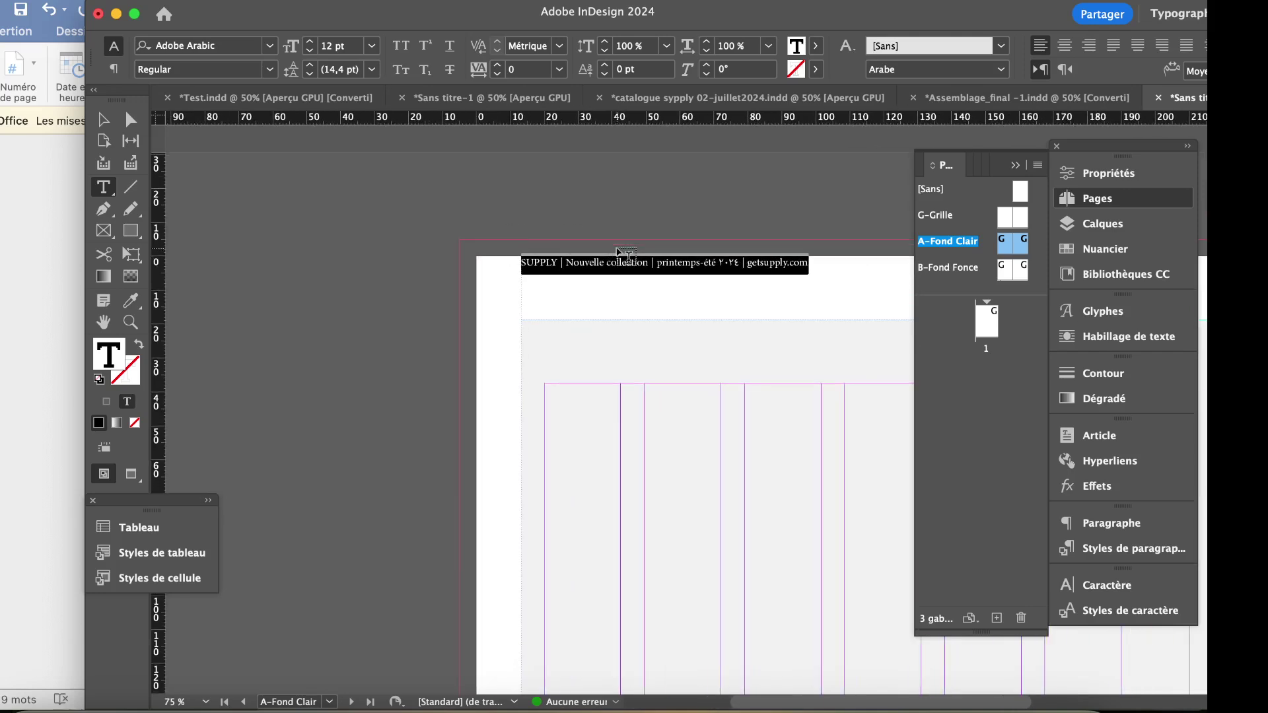
pyautogui.click(236, 49)
pyautogui.write('sou')
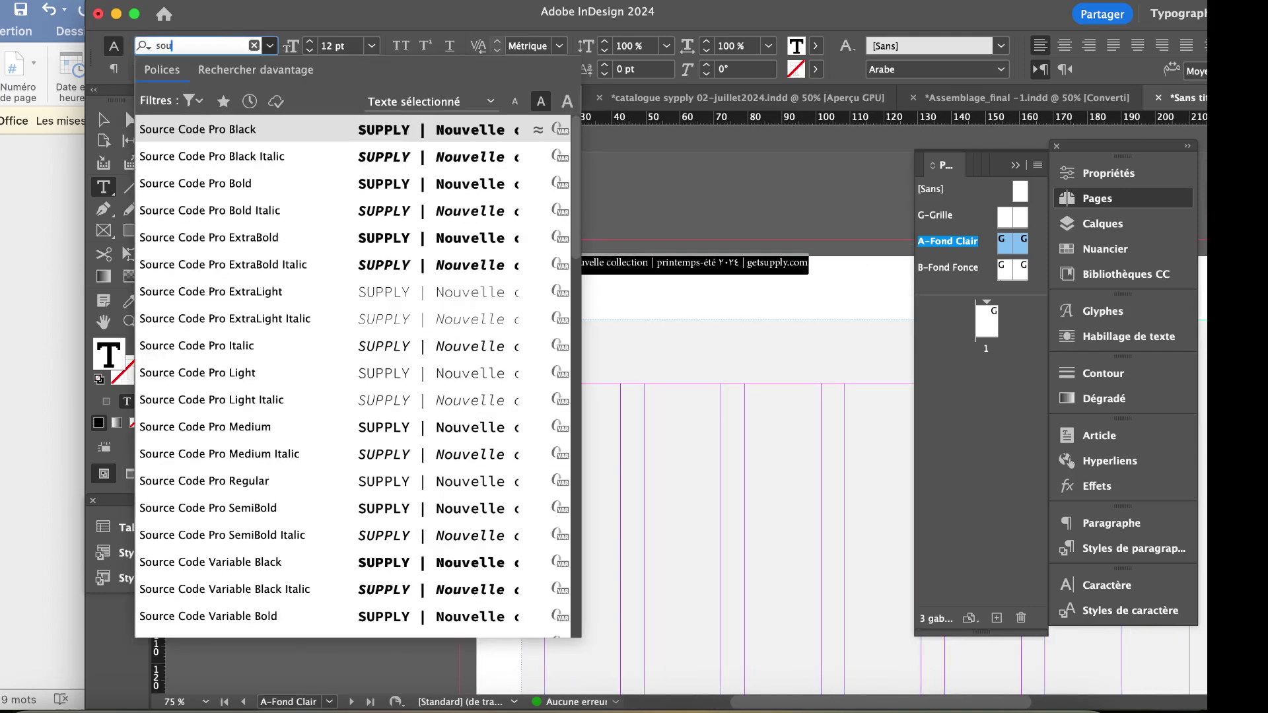
pyautogui.write('rce s')
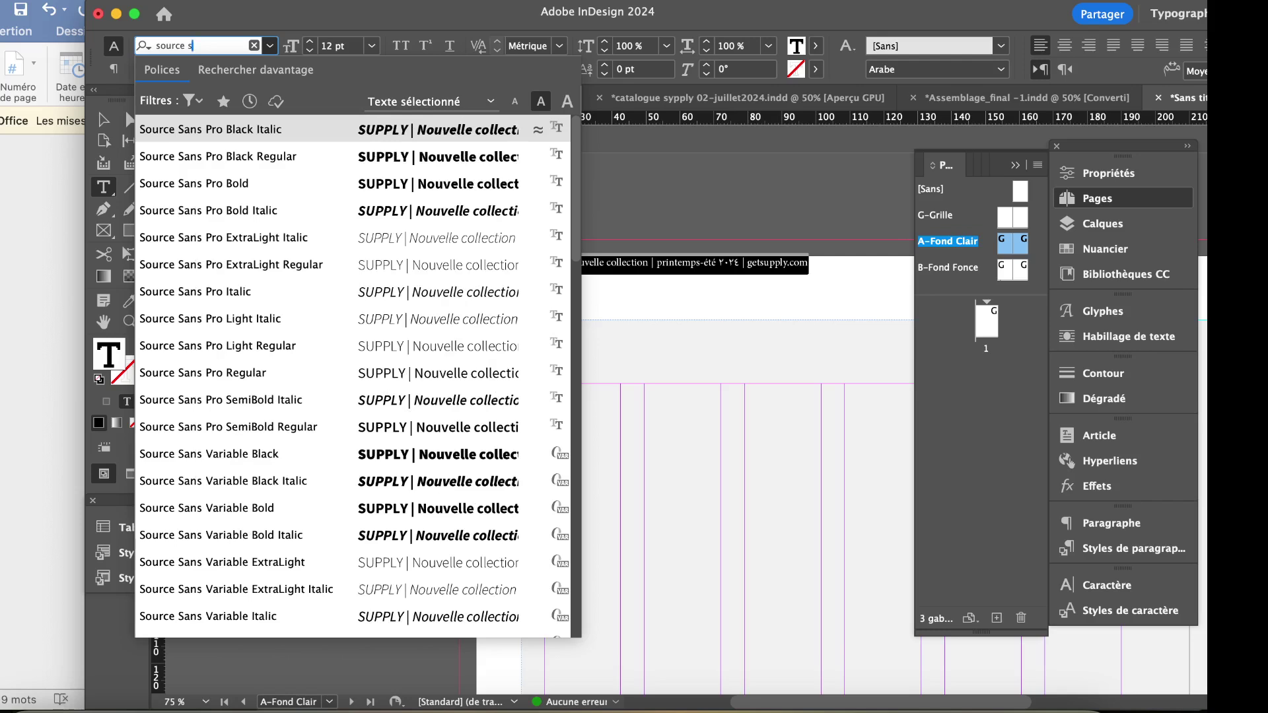
pyautogui.write('ans')
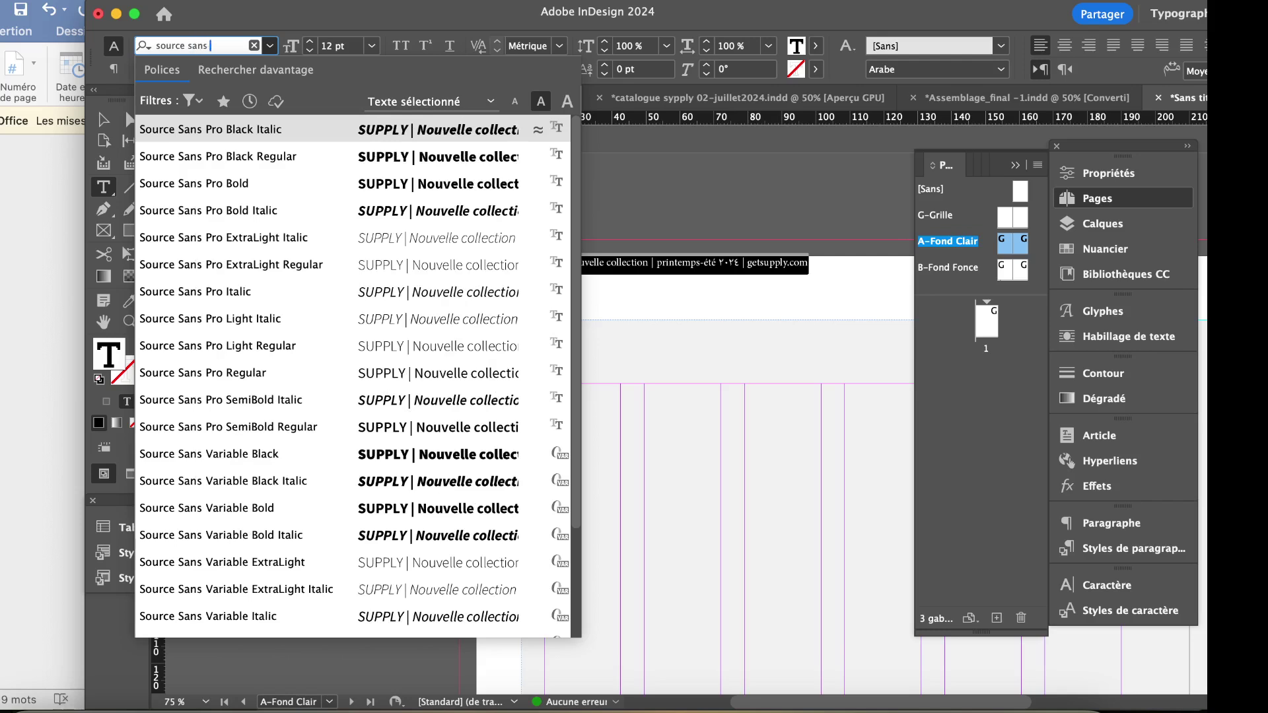
pyautogui.write(' pr')
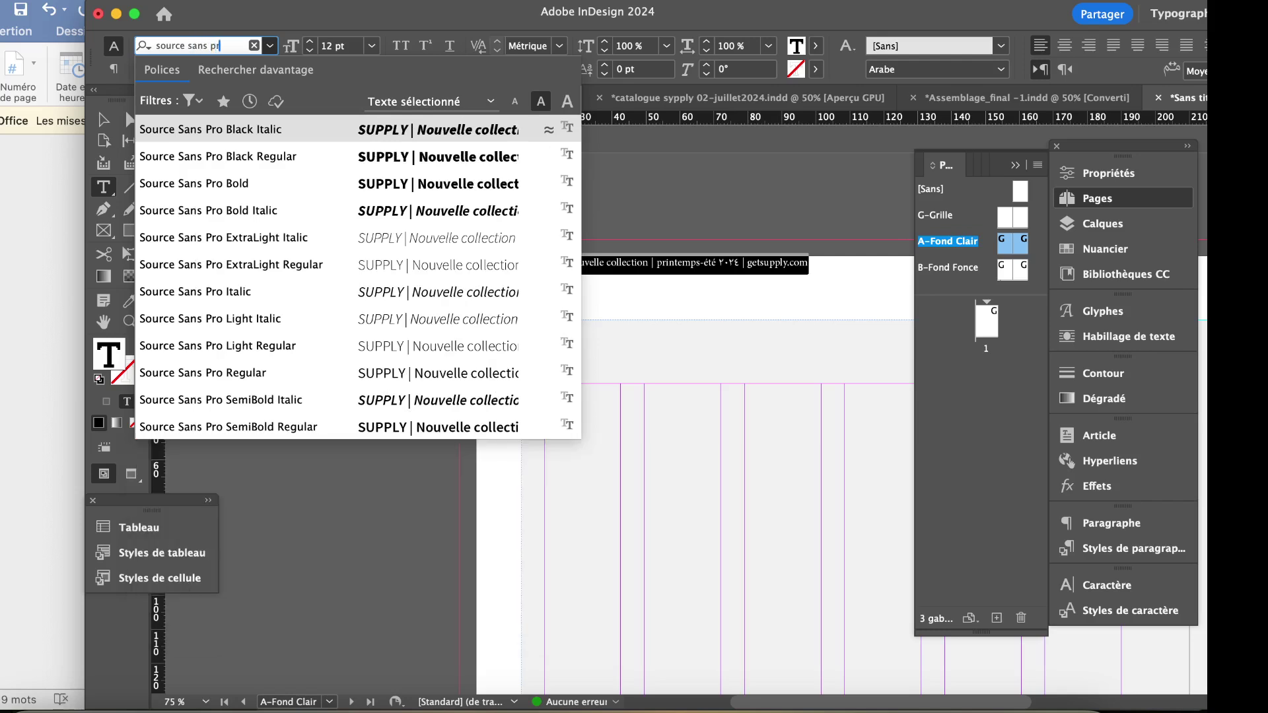
pyautogui.click(263, 373)
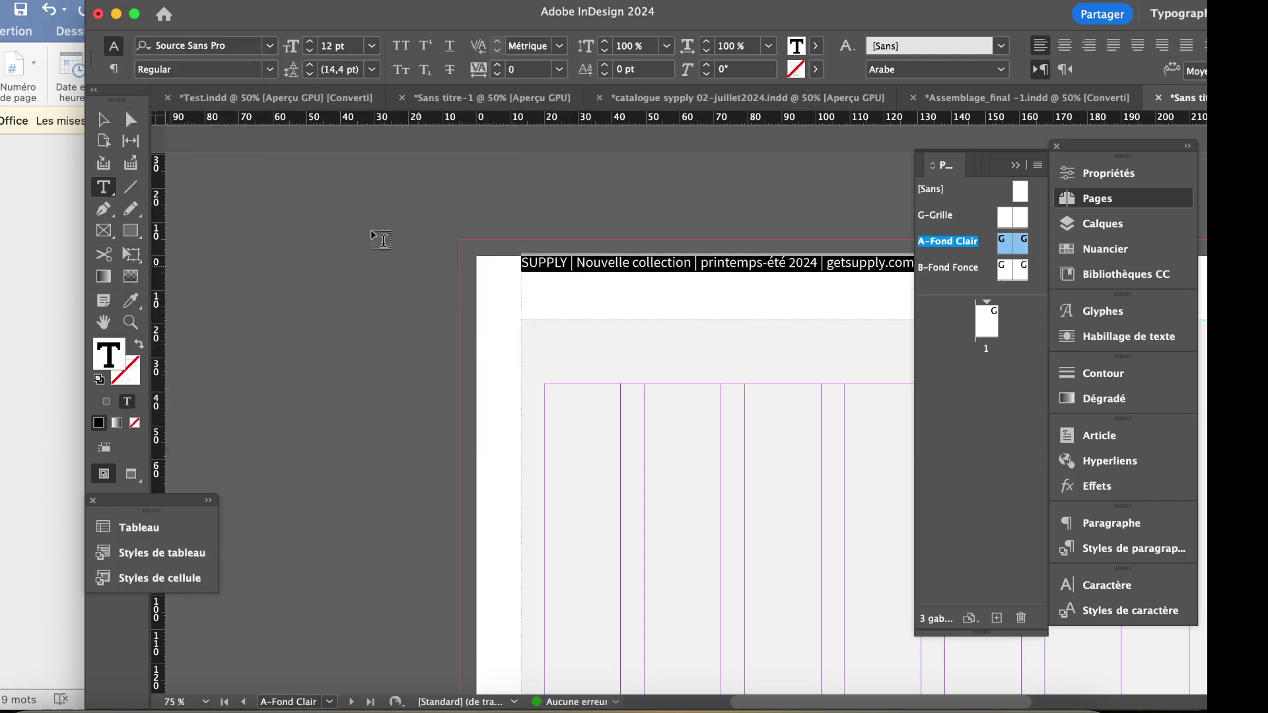
pyautogui.click(371, 46)
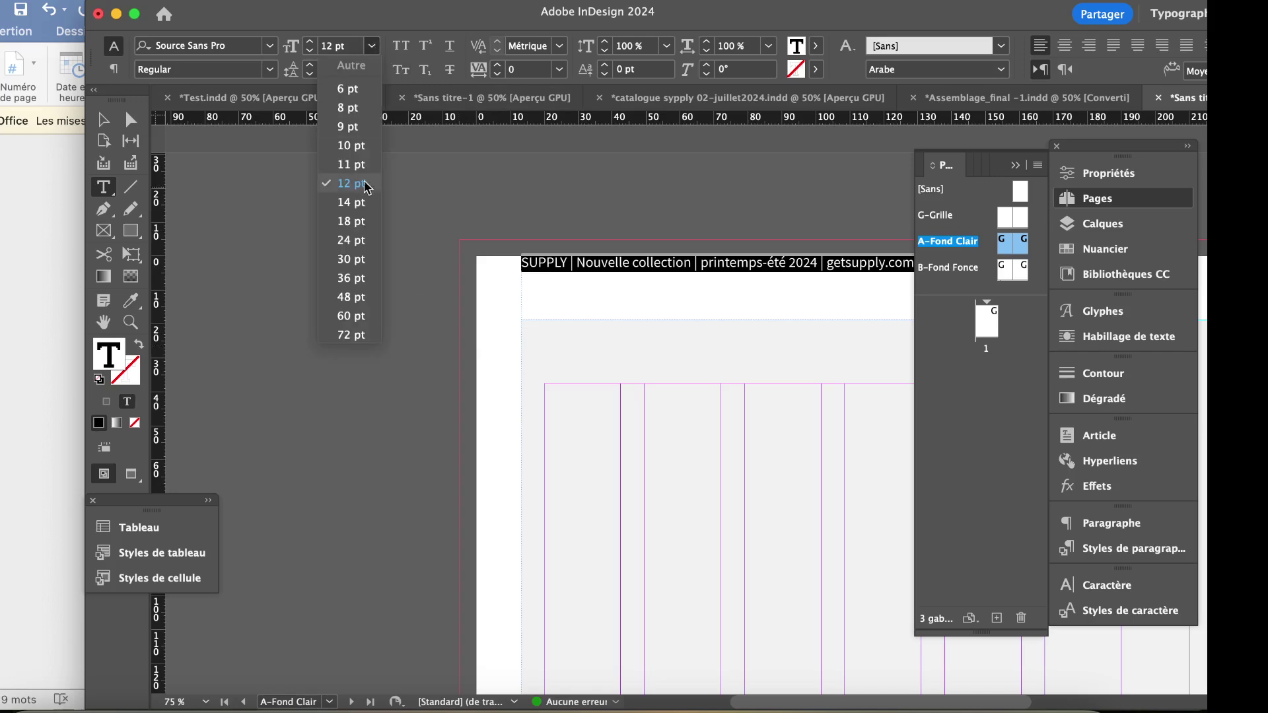
pyautogui.click(350, 110)
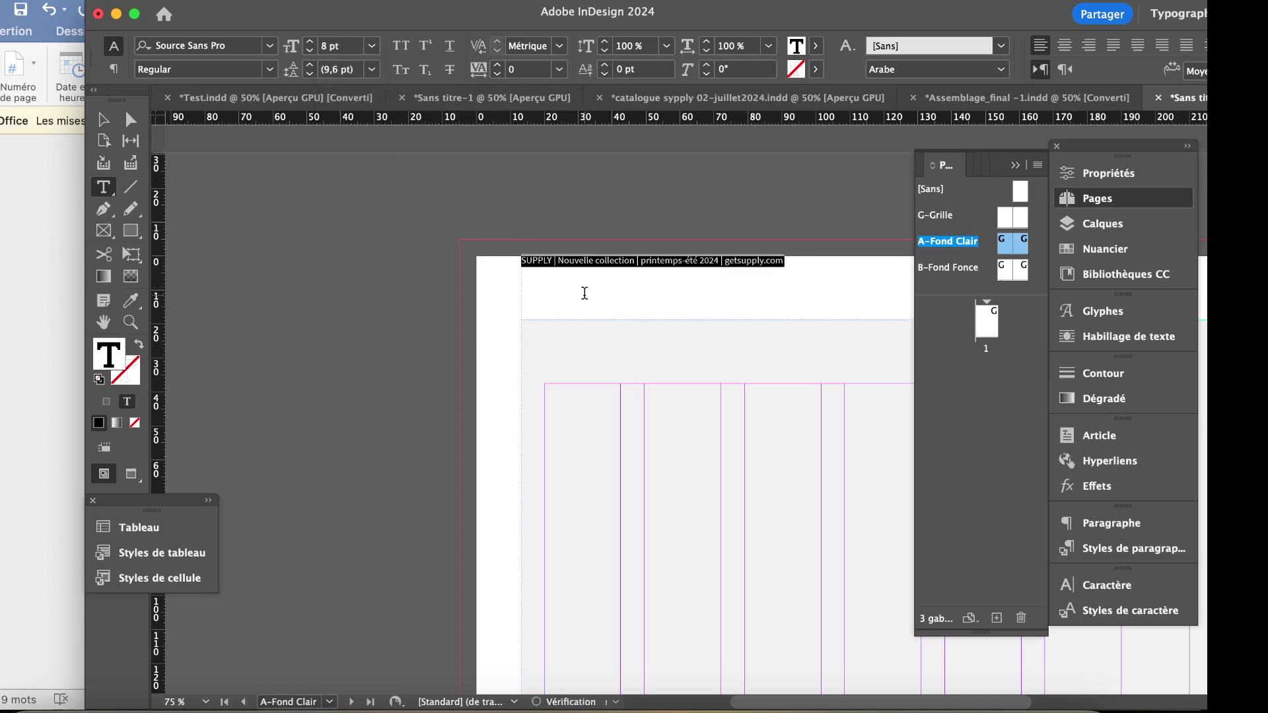
# Set the header text frame's vertical justification to Centrer in the text frame options.
pyautogui.hscroll(3, 584, 292)
pyautogui.scroll(-1, 584, 292)
pyautogui.hscroll(3, 583, 292)
pyautogui.scroll(-1, 584, 292)
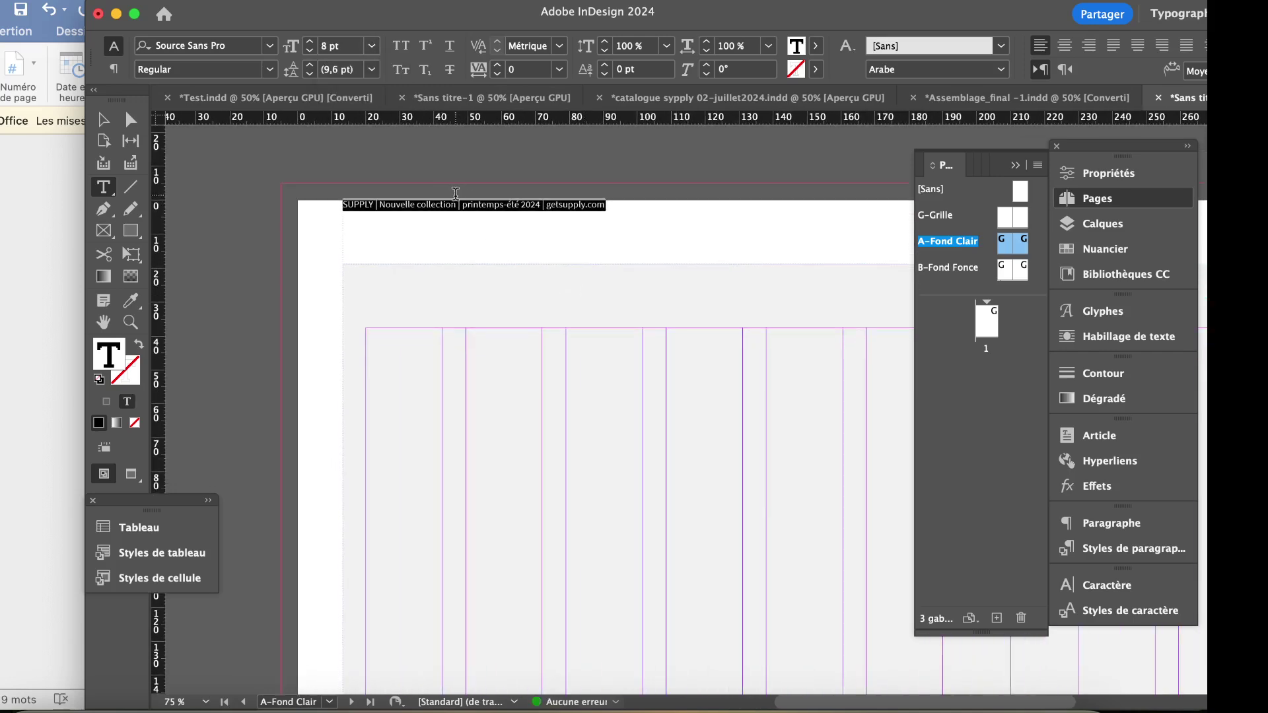
pyautogui.tripleClick(474, 205)
pyautogui.click(241, 0)
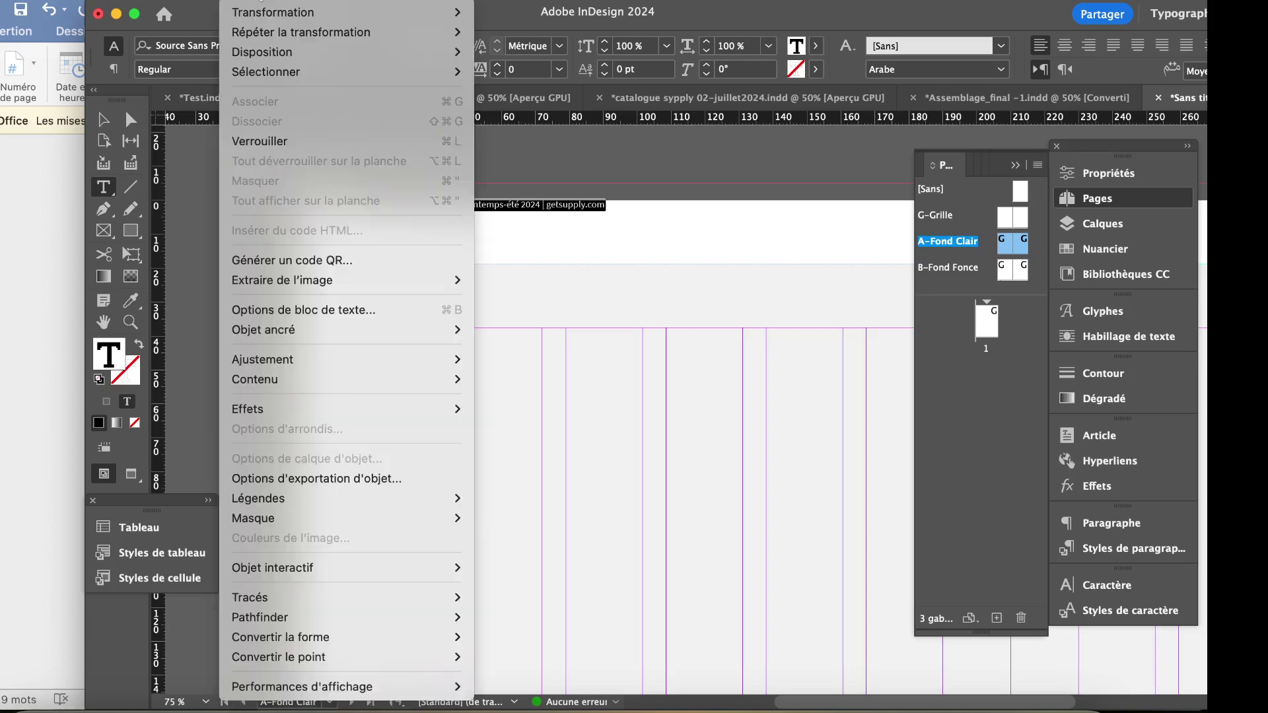
pyautogui.moveTo(350, 420)
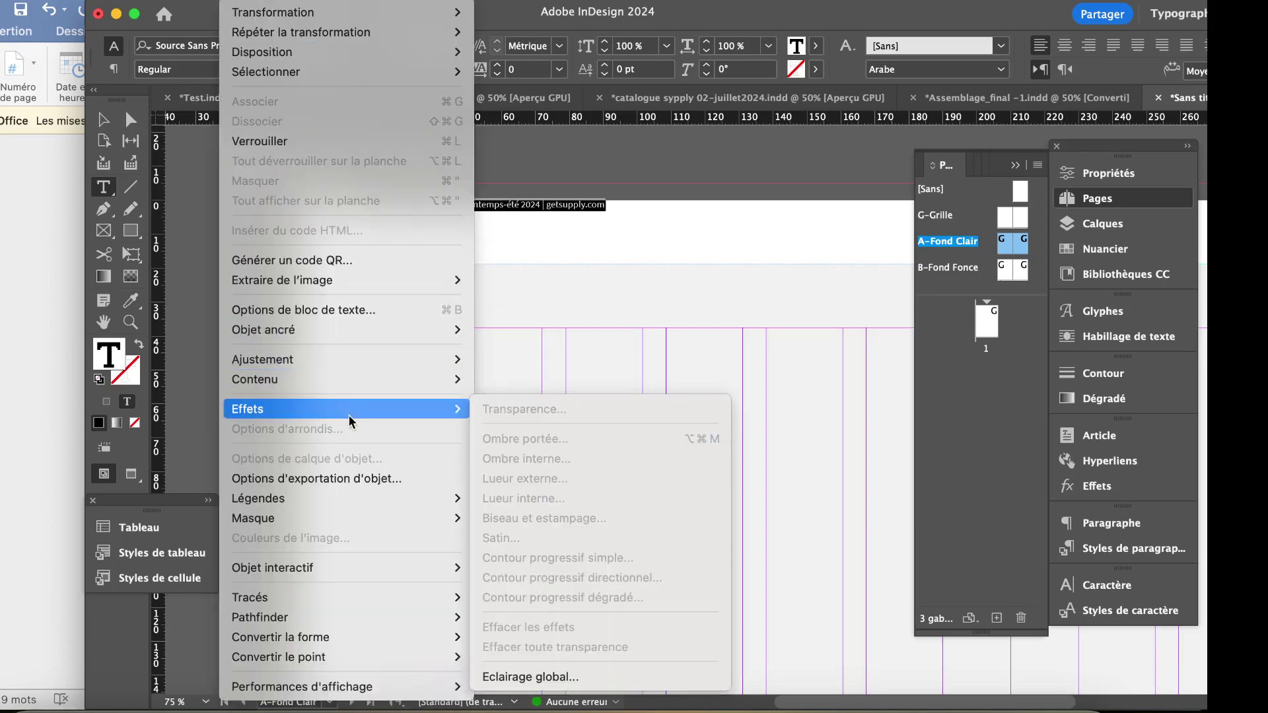
pyautogui.click(295, 312)
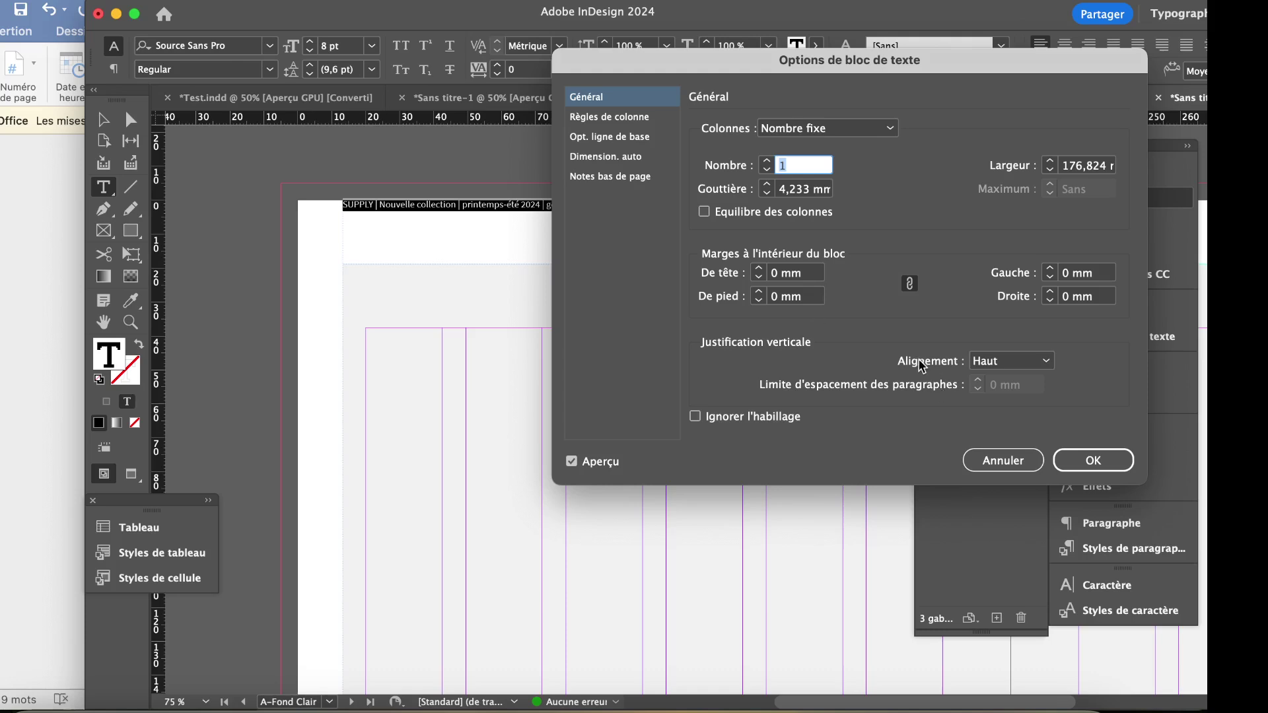
pyautogui.click(1054, 364)
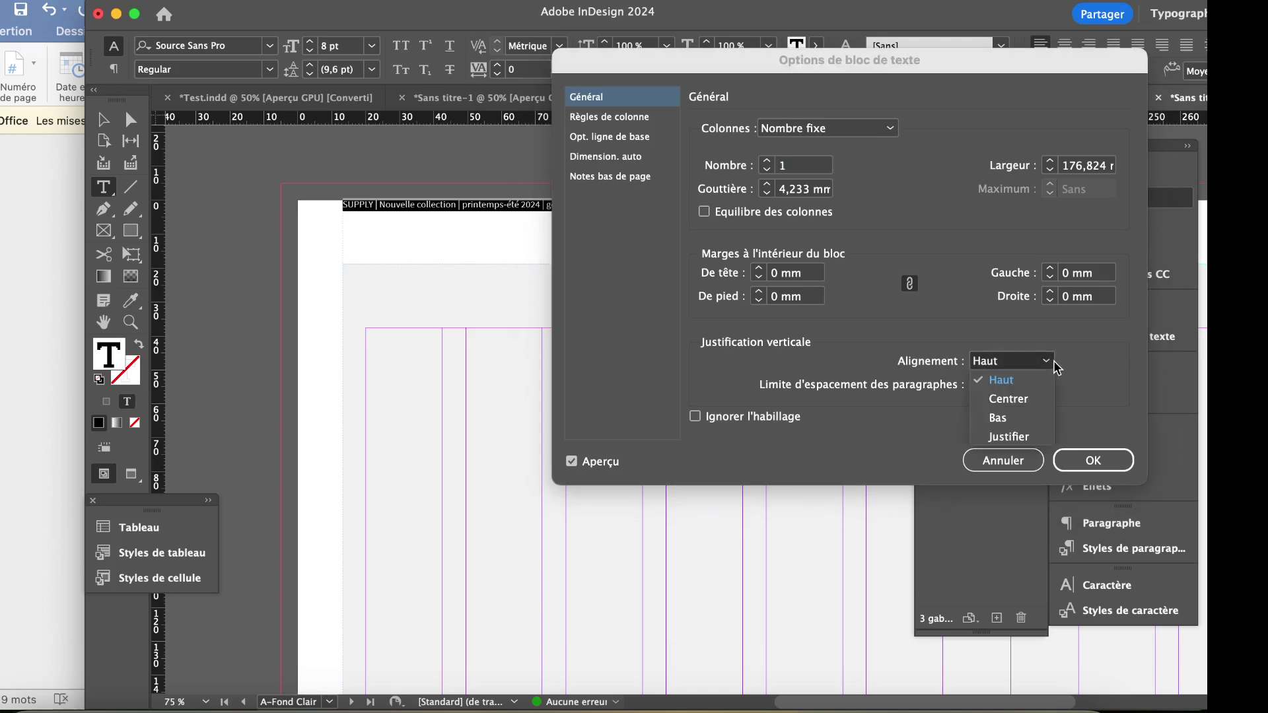
pyautogui.click(1034, 400)
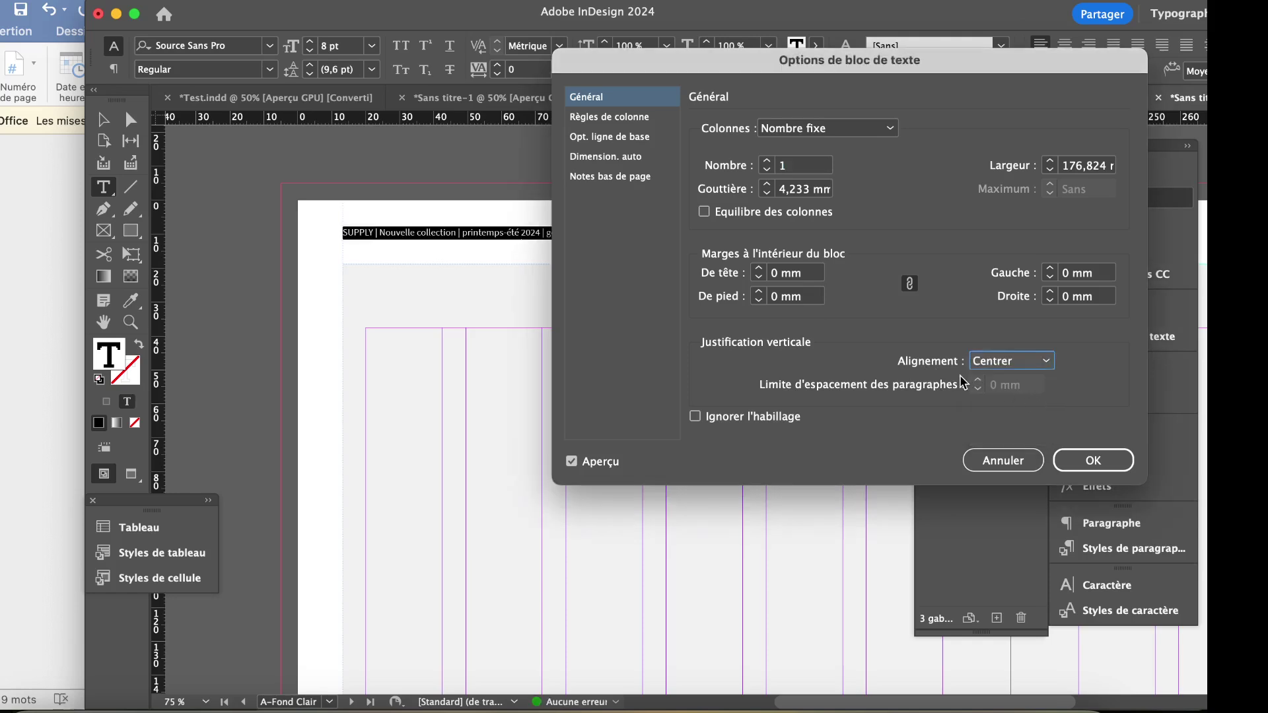
pyautogui.click(1093, 460)
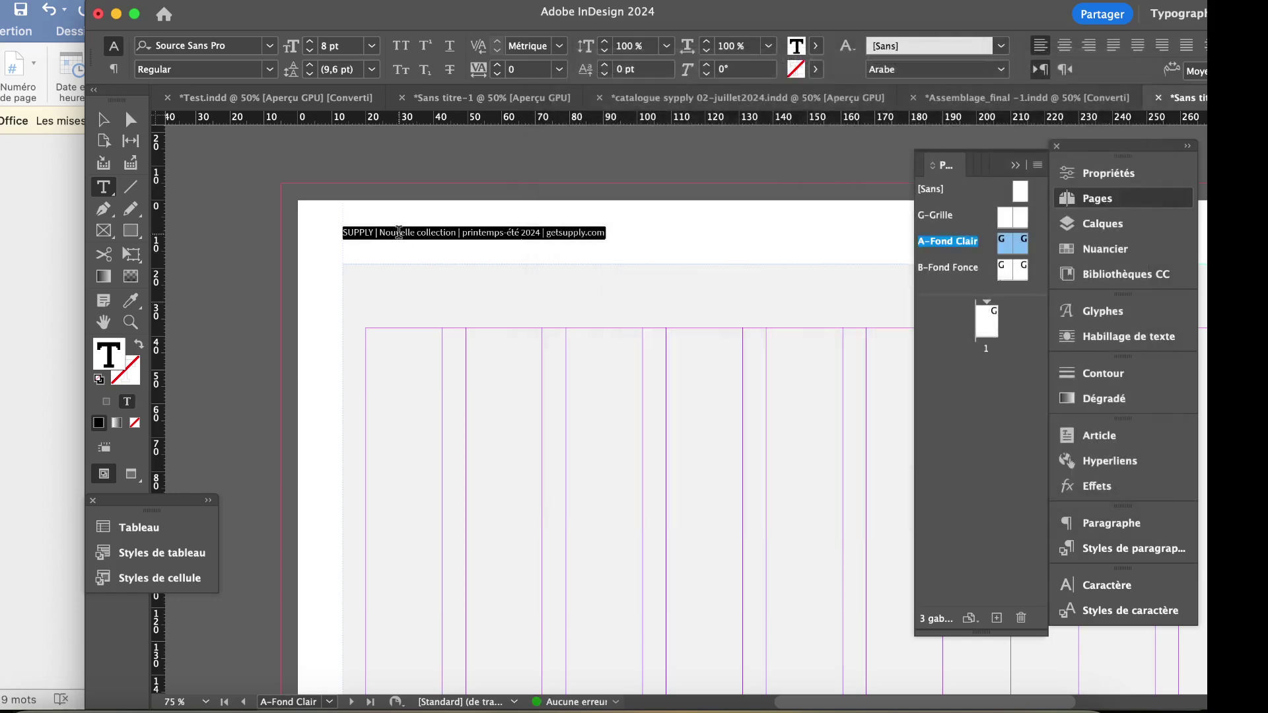
# Select the word "Nouvelle" in the header line.
pyautogui.click(398, 232)
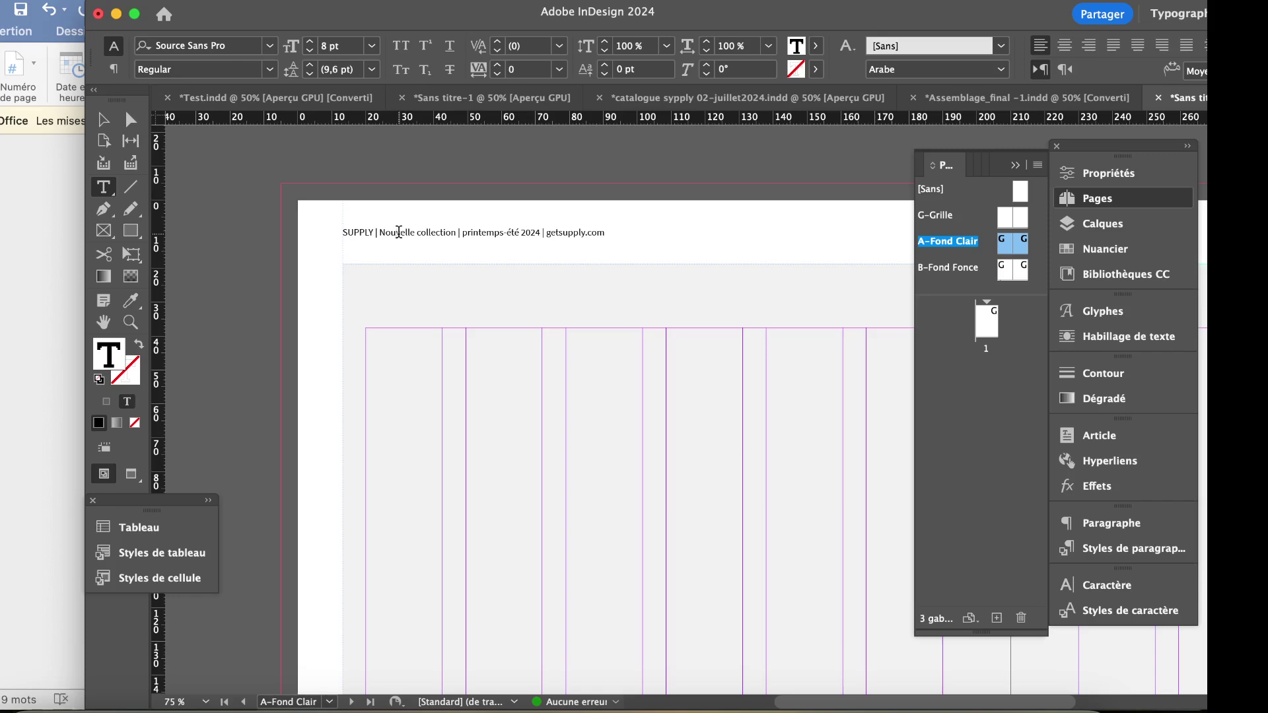
pyautogui.doubleClick(399, 233)
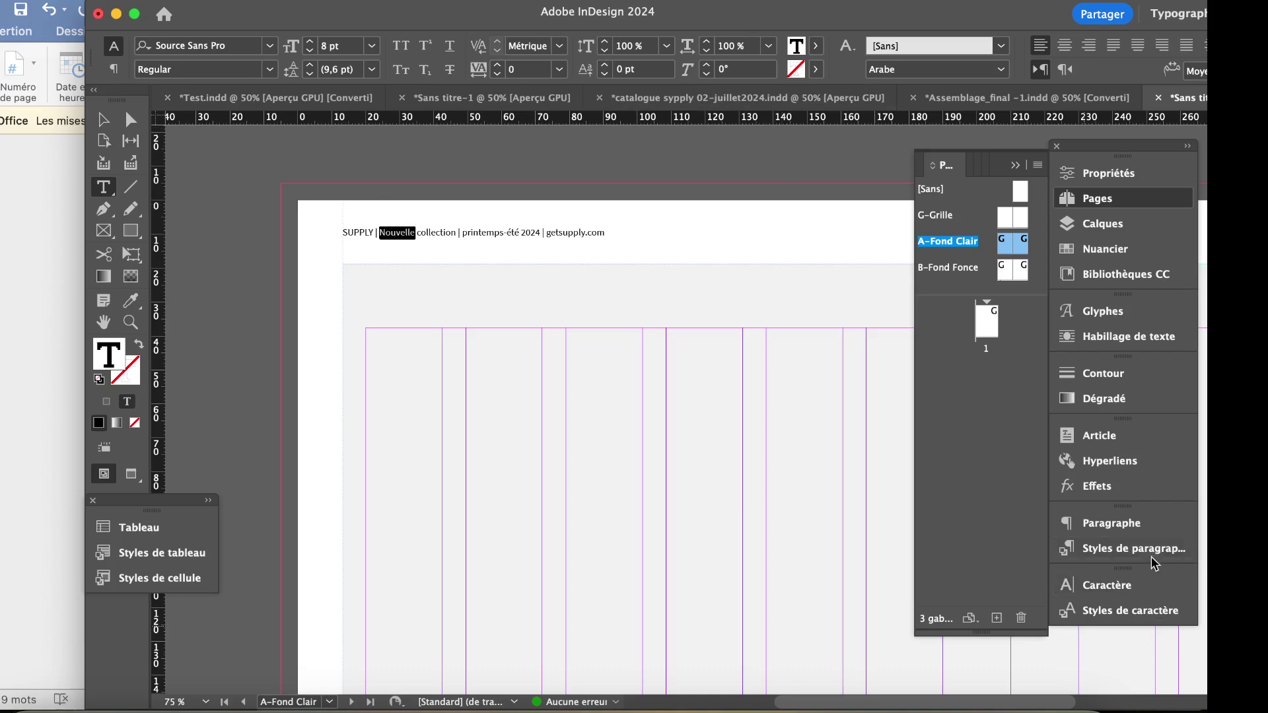
pyautogui.click(528, 0)
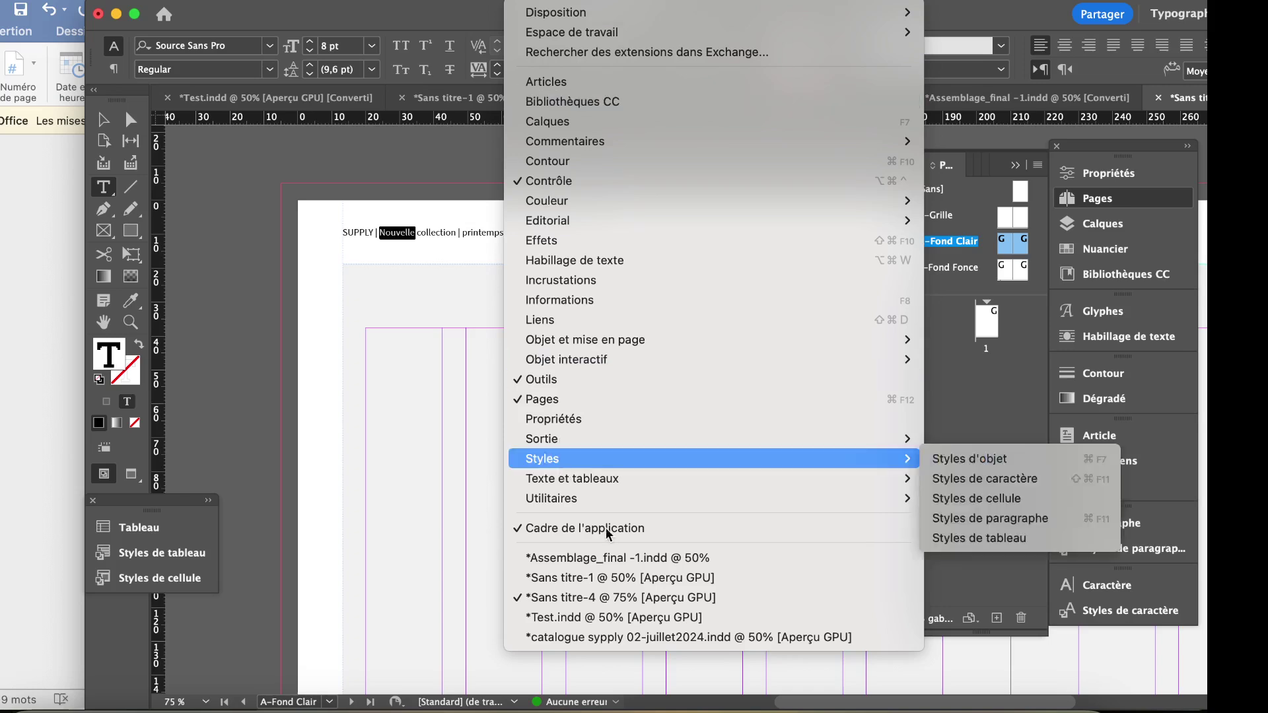
pyautogui.moveTo(614, 447)
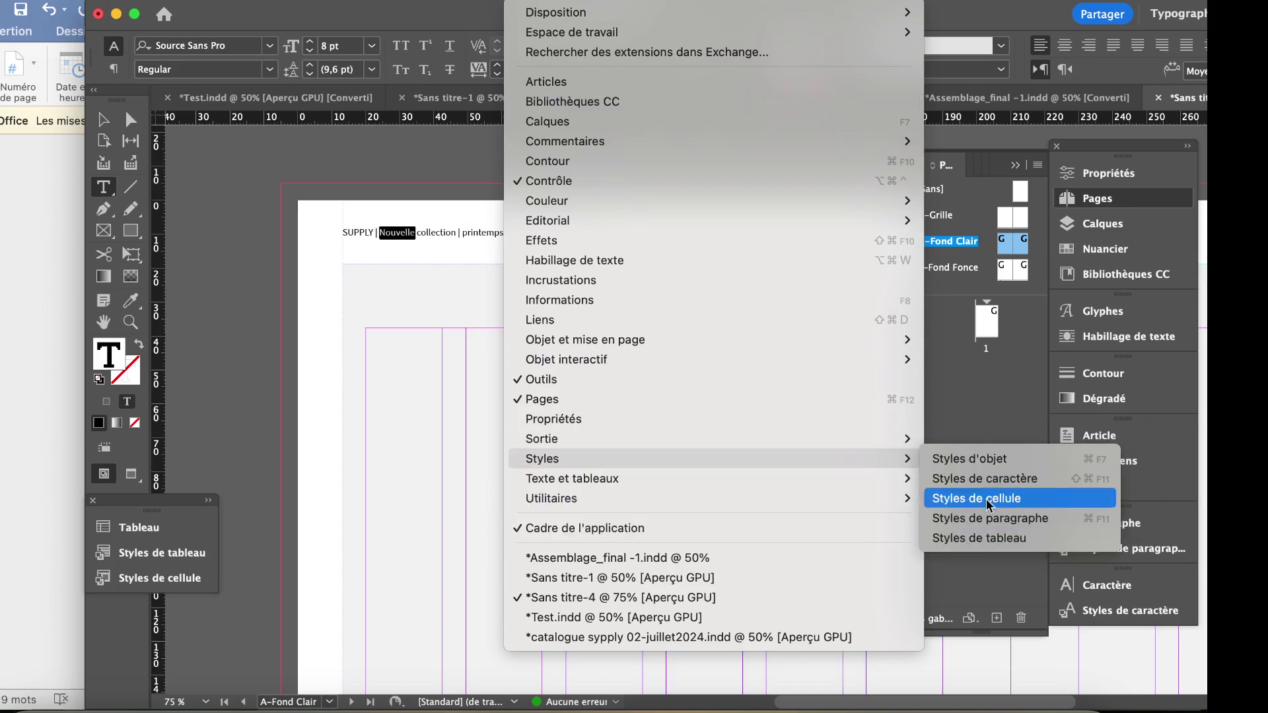
pyautogui.click(981, 26)
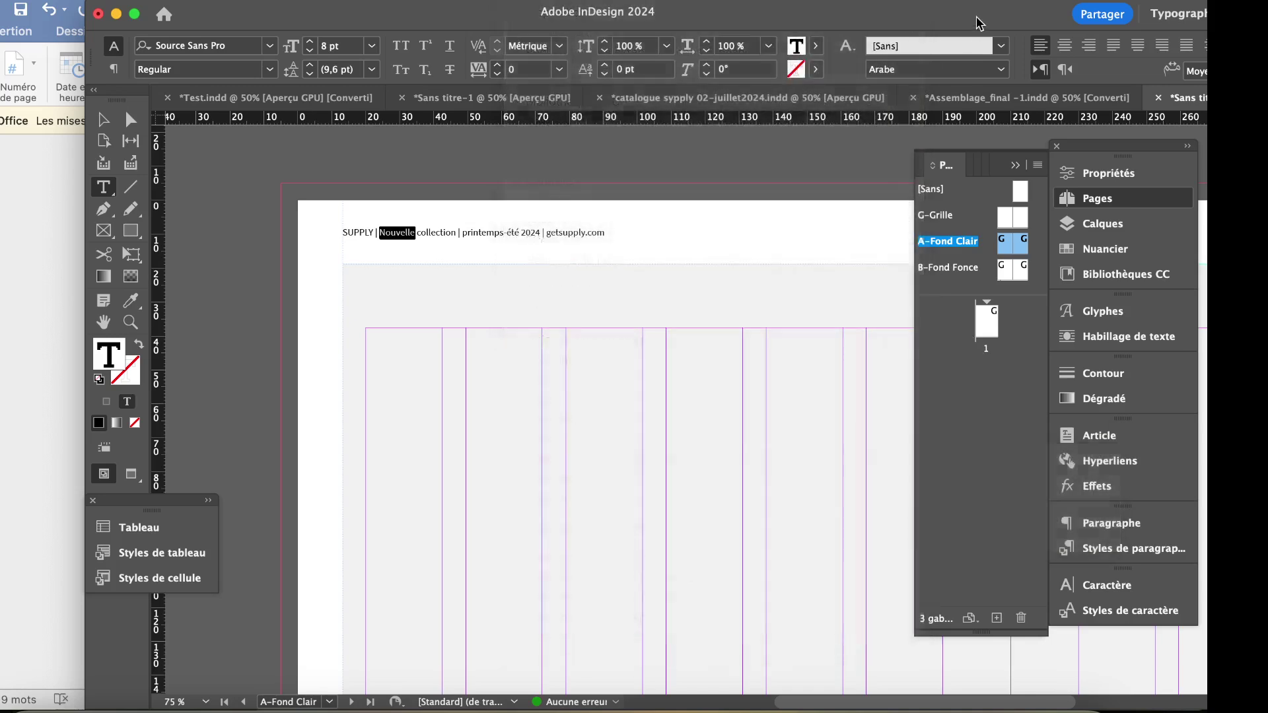
# Create a paragraph style named Entete from the header line's formatting.
pyautogui.click(1130, 551)
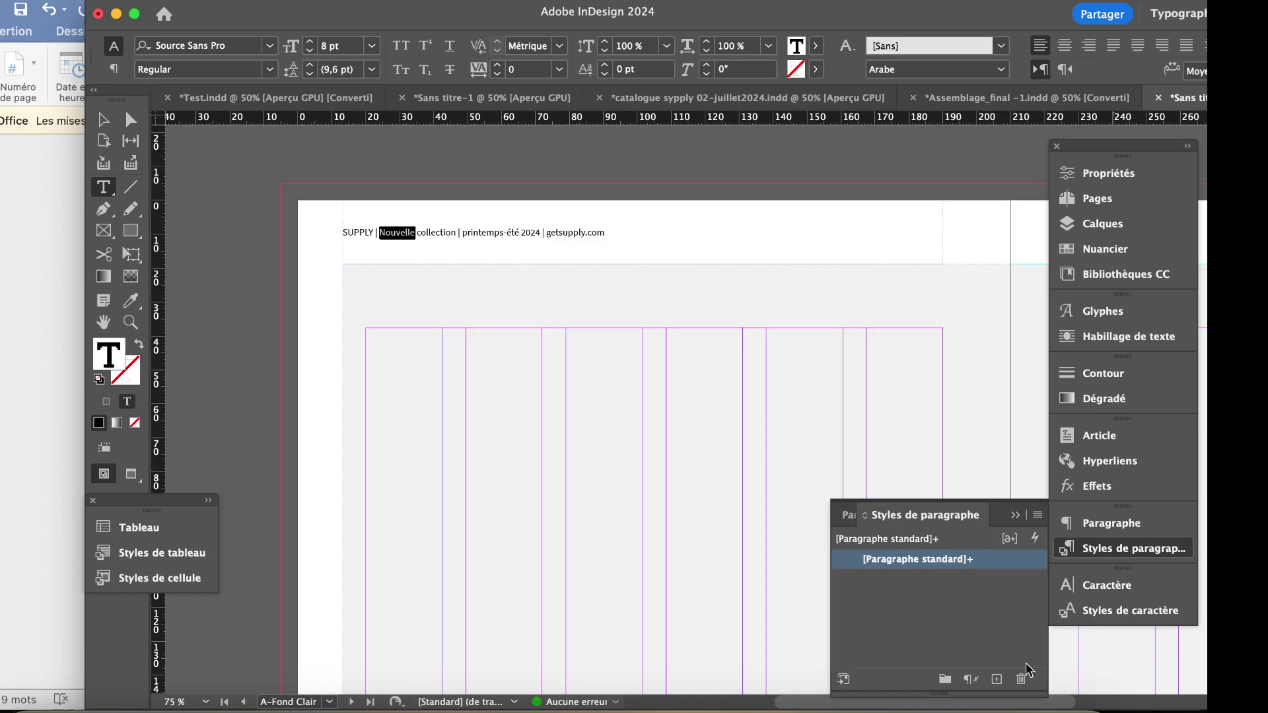
pyautogui.click(1038, 515)
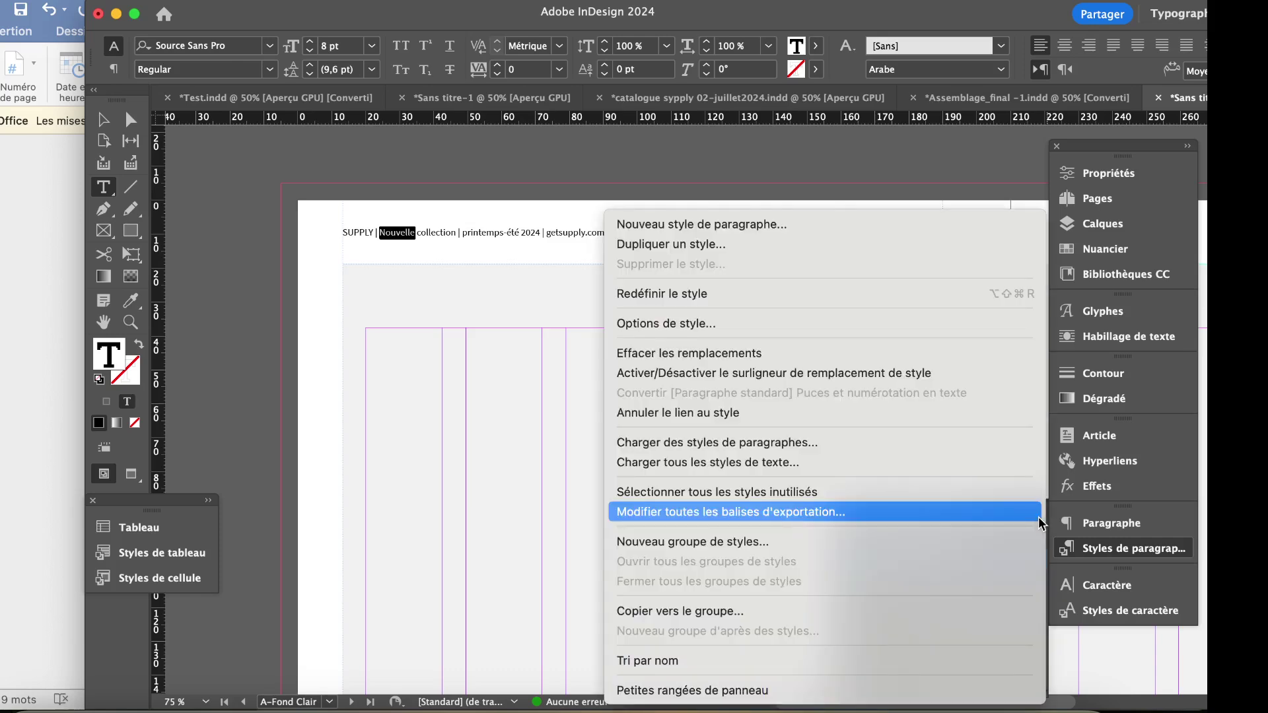
pyautogui.click(711, 227)
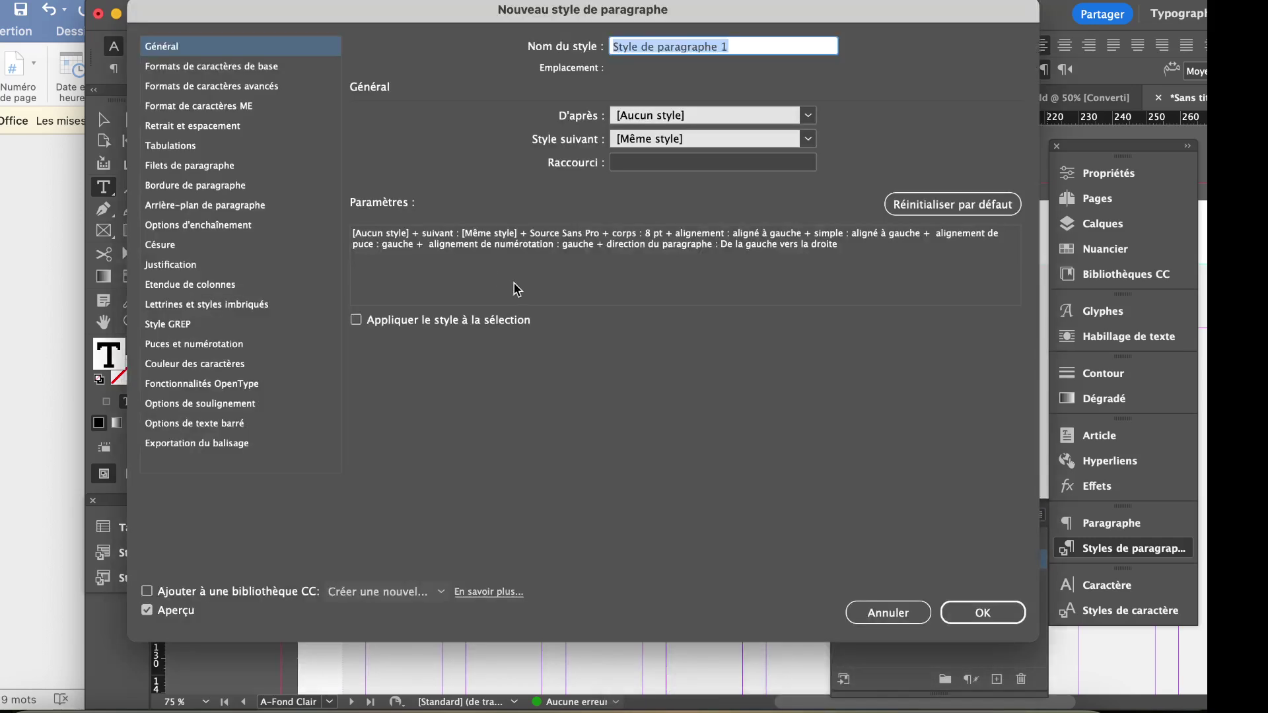
pyautogui.moveTo(434, 8); pyautogui.dragTo(644, 322)
pyautogui.write('E')
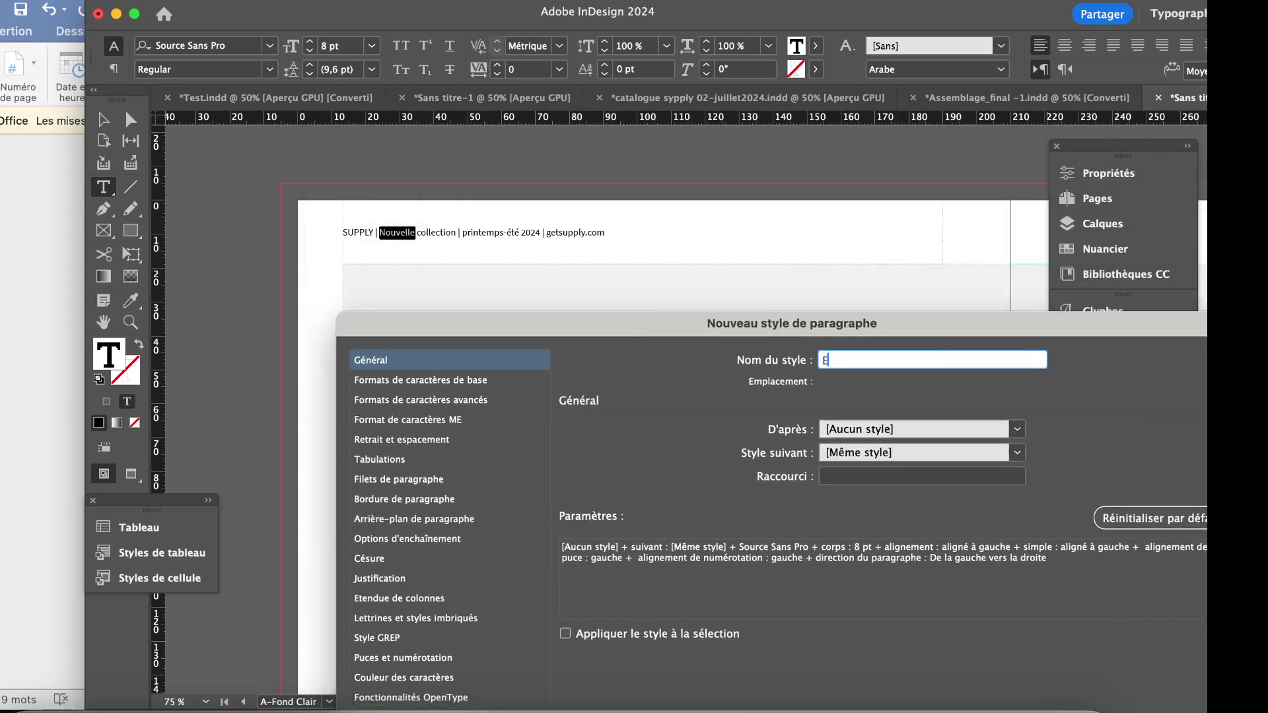
pyautogui.write('ntete')
pyautogui.moveTo(568, 322); pyautogui.dragTo(448, 32)
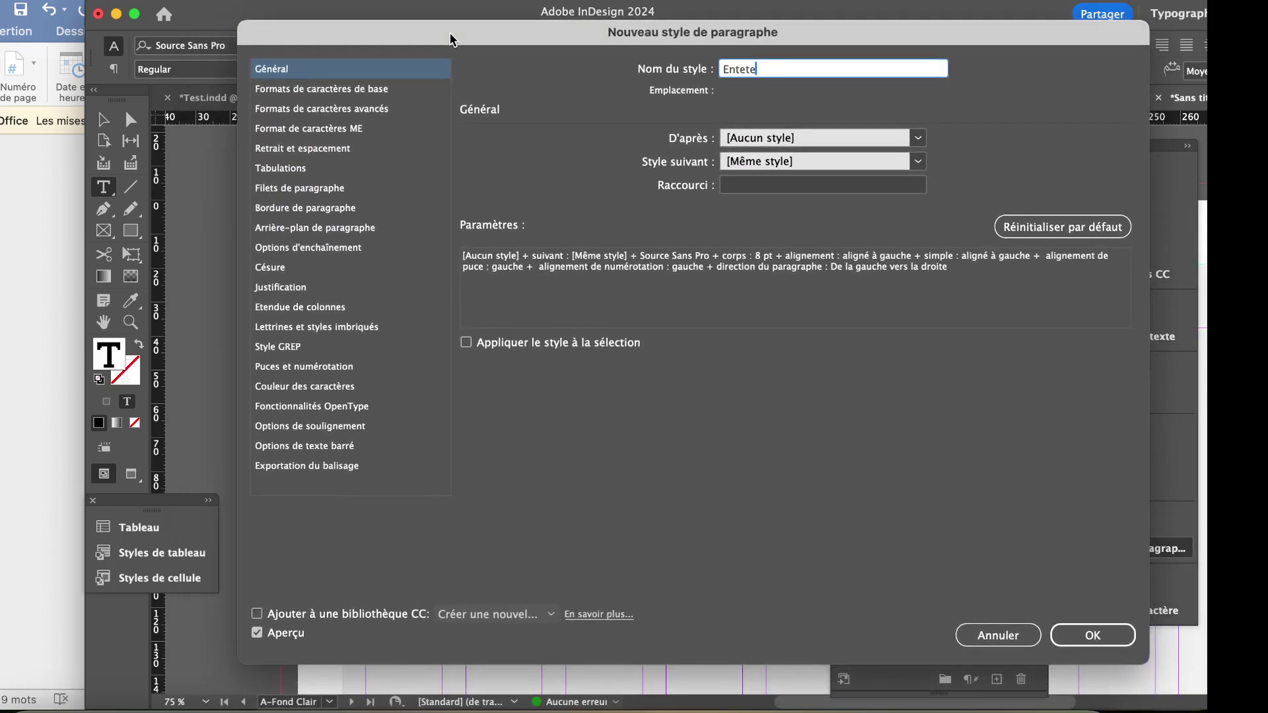
pyautogui.click(1097, 638)
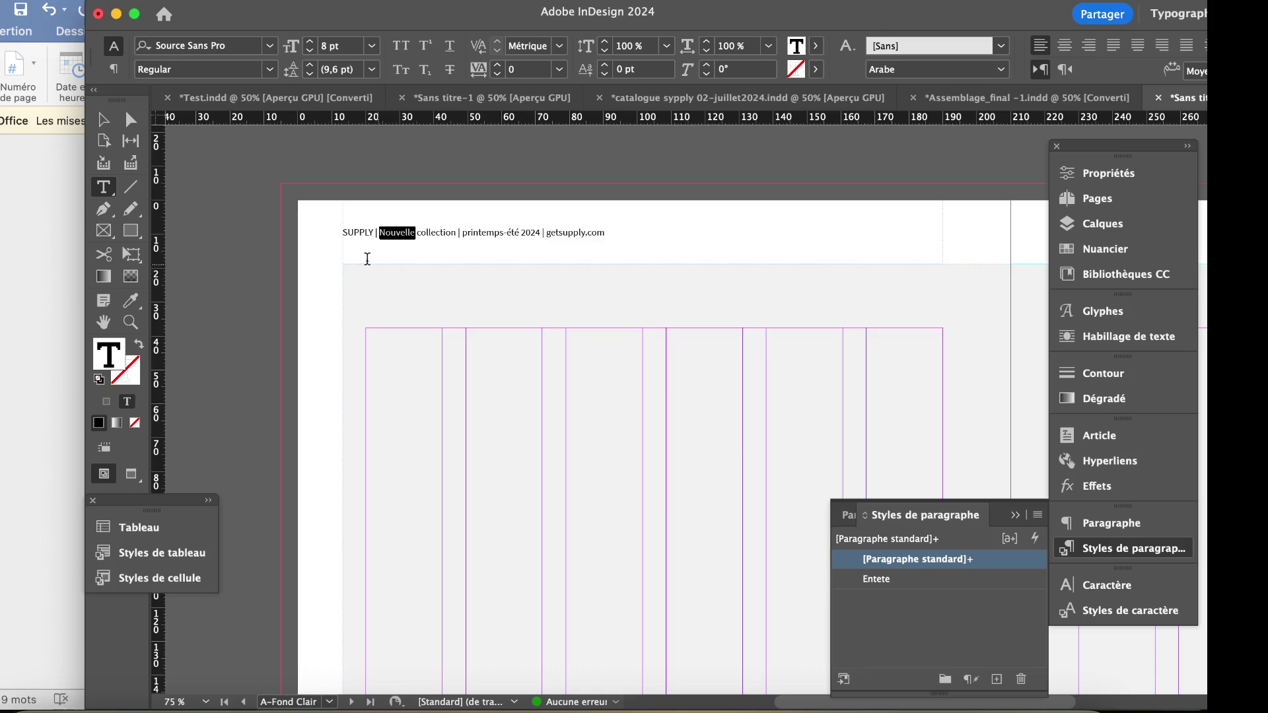
pyautogui.doubleClick(356, 231)
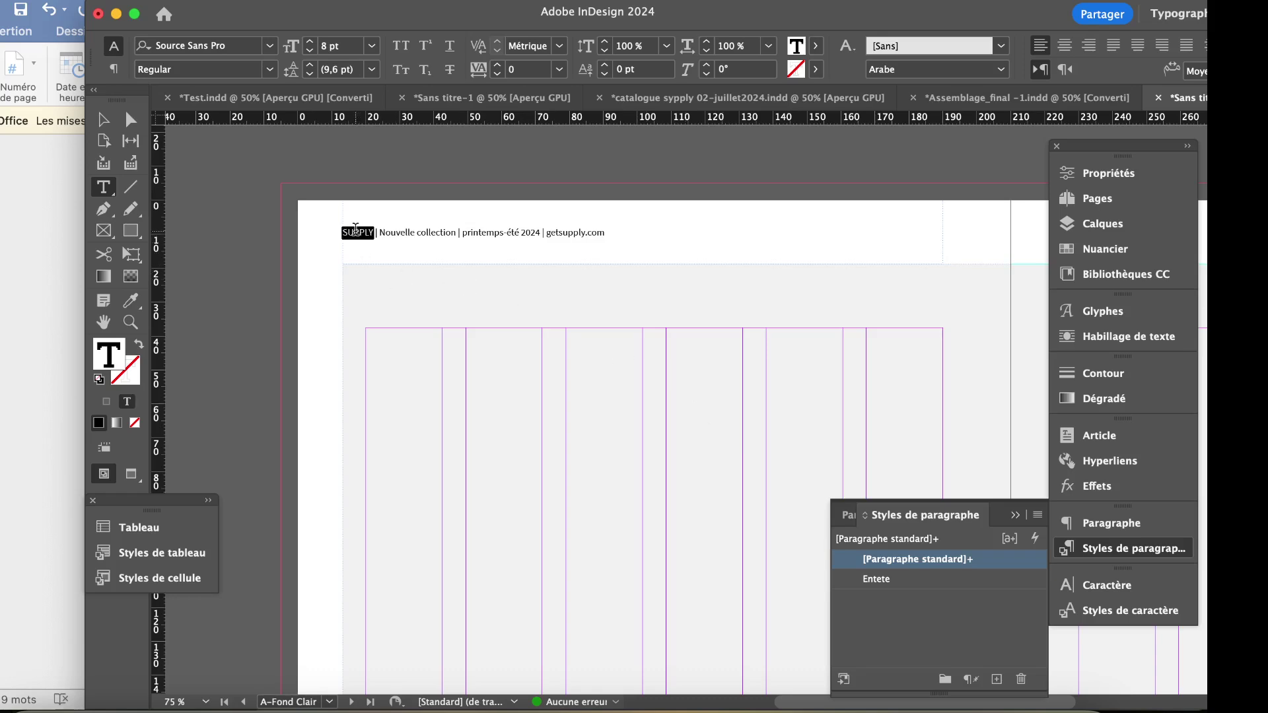
pyautogui.click(271, 70)
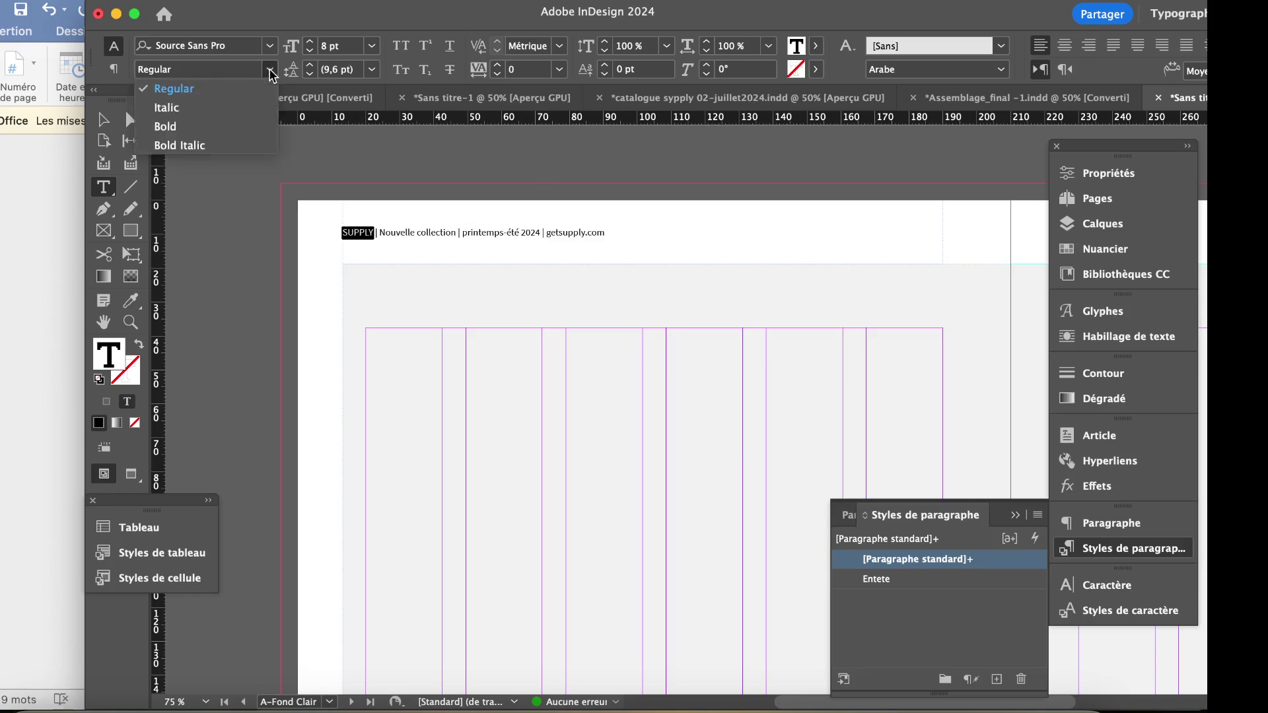
pyautogui.click(189, 129)
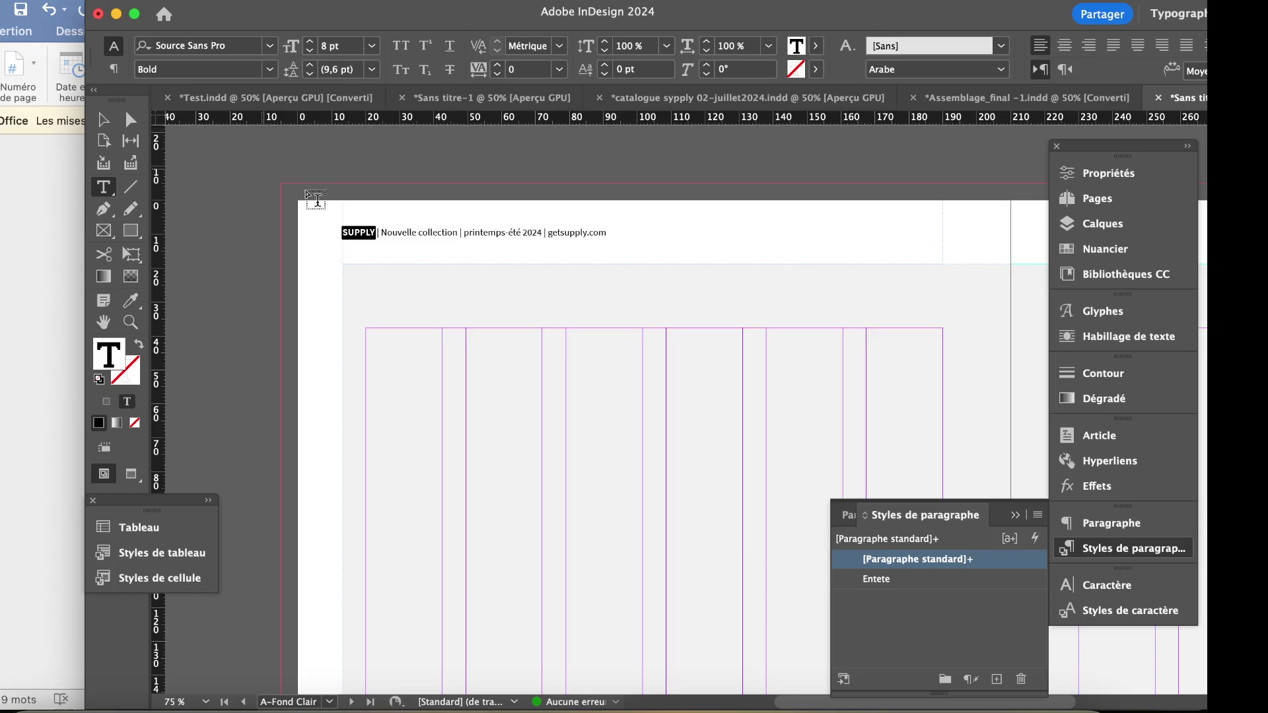
pyautogui.press('super+z')
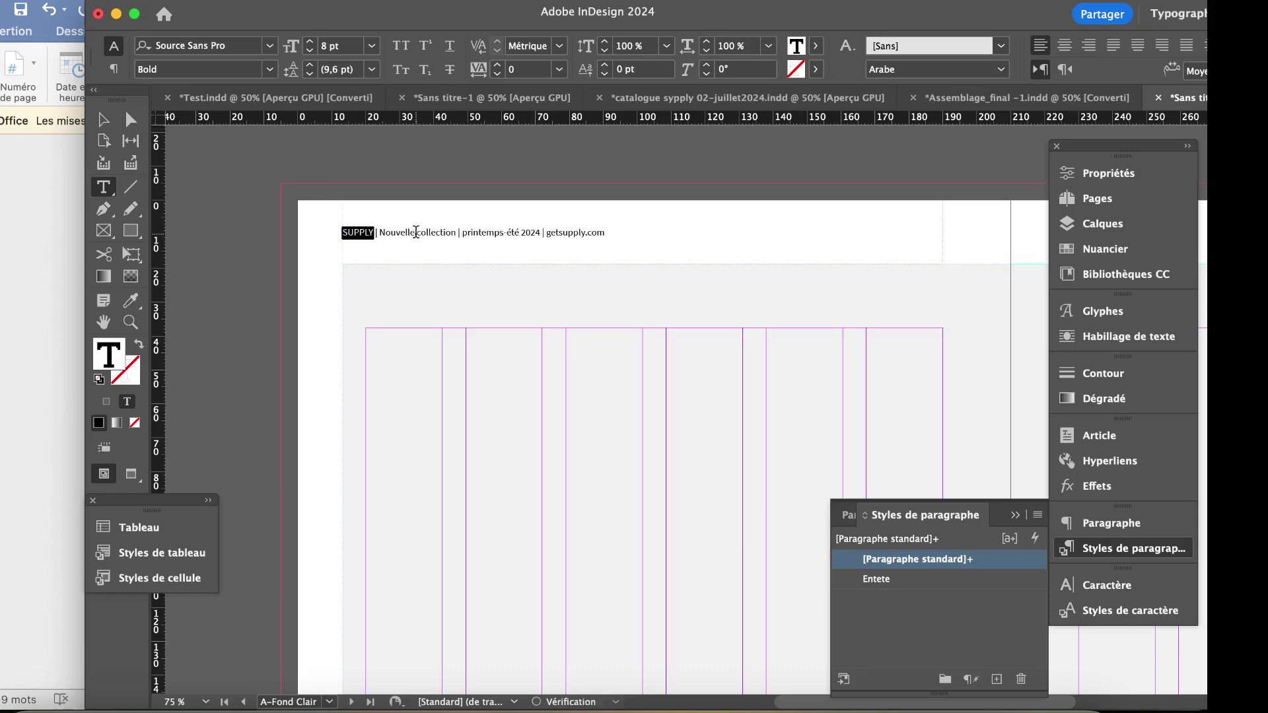
# Apply the Entete paragraph style to the whole header line.
pyautogui.tripleClick(416, 232)
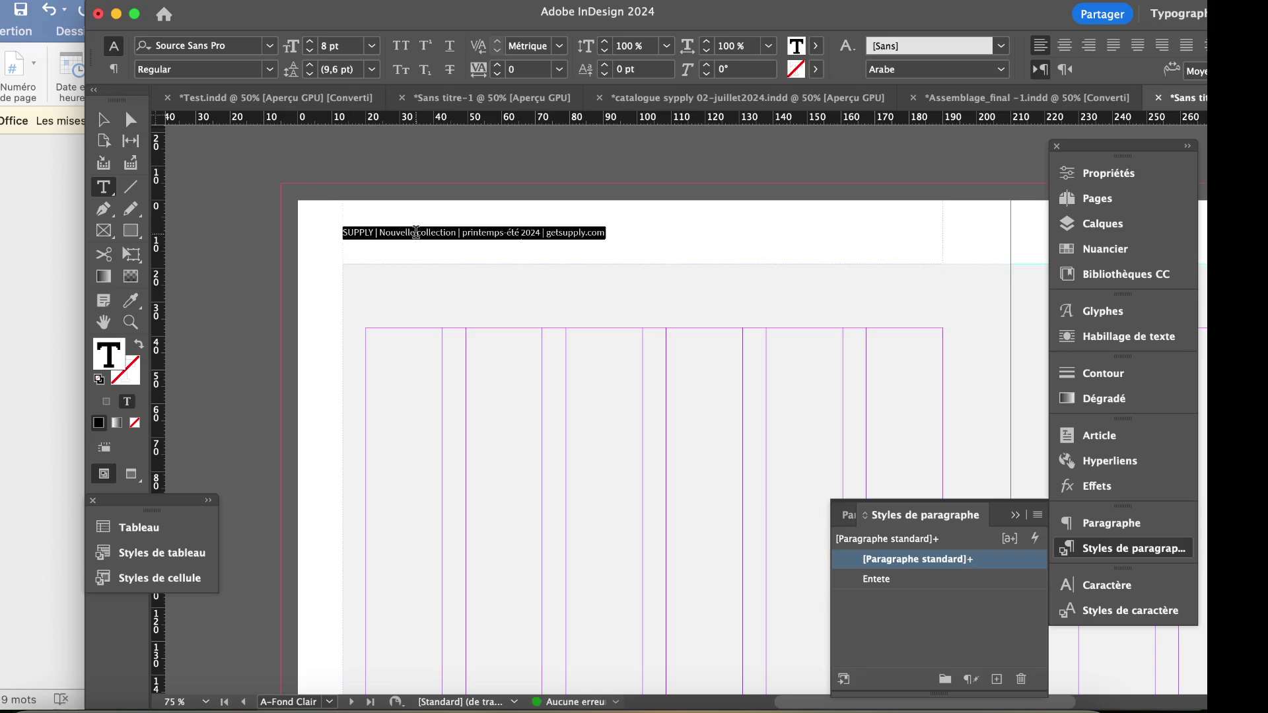
pyautogui.click(888, 581)
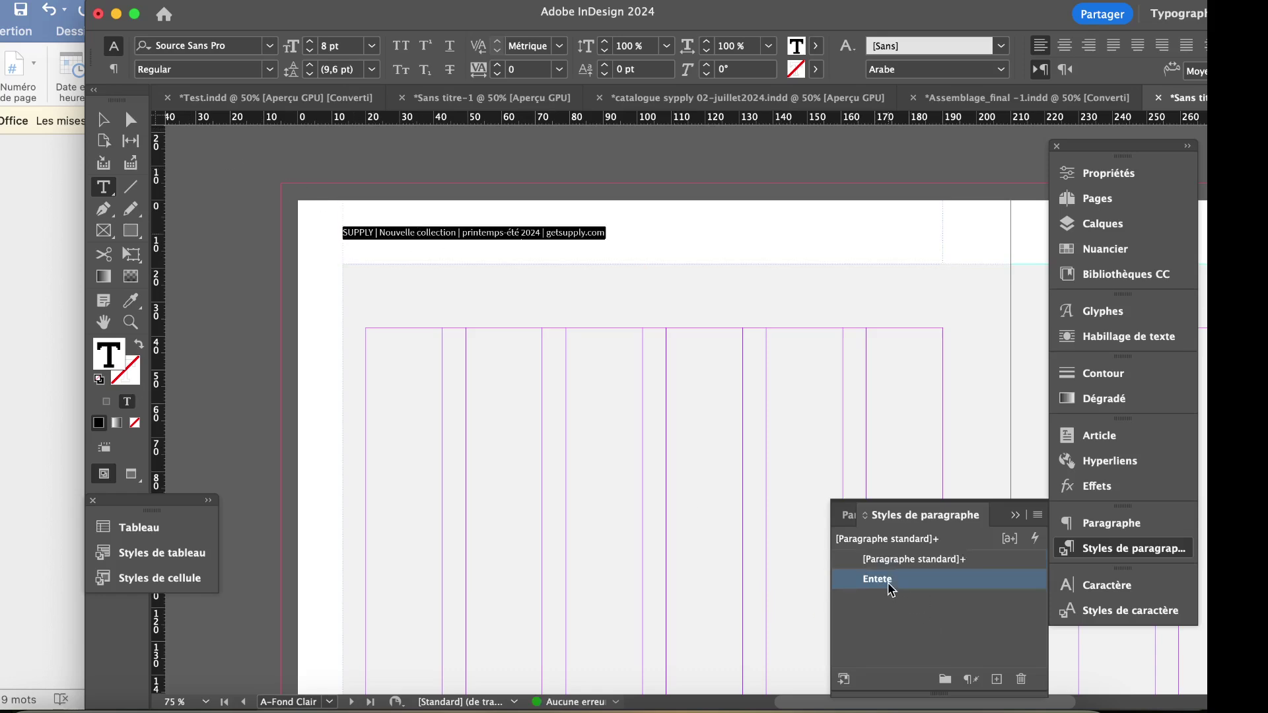
pyautogui.click(429, 233)
# Set the word SUPPLY in the header line to Bold.
pyautogui.doubleClick(358, 231)
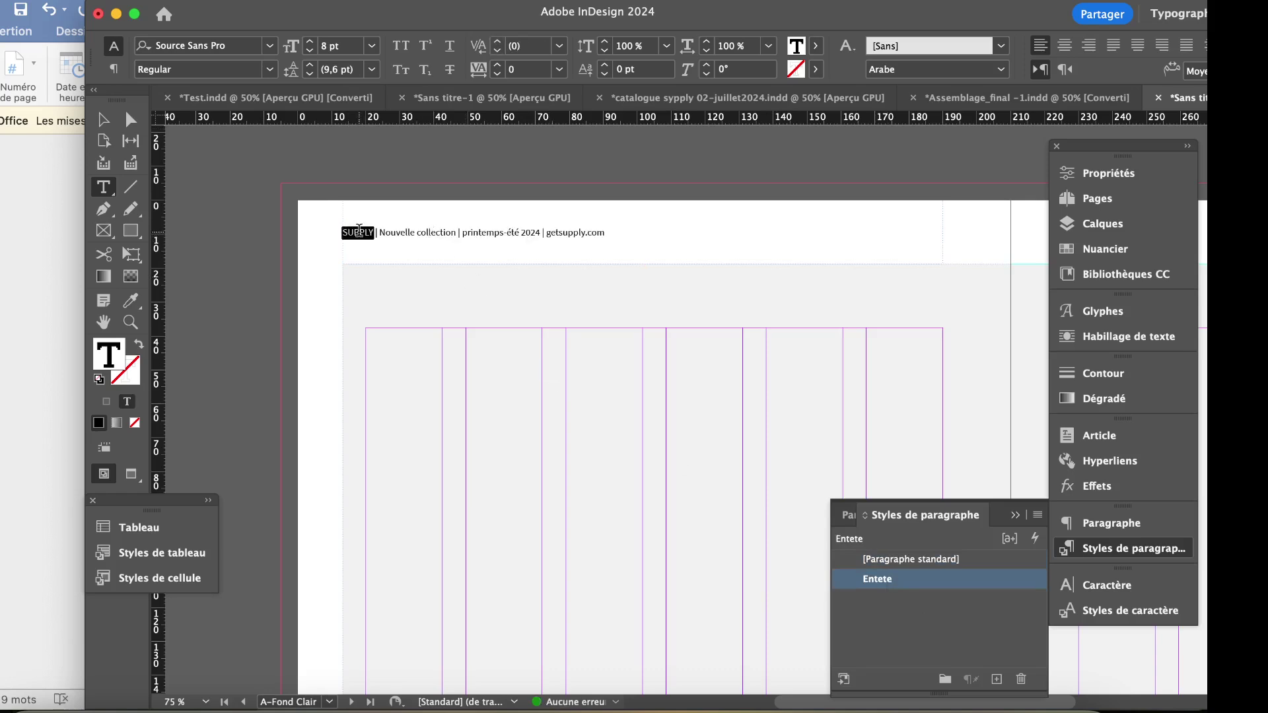
pyautogui.click(269, 70)
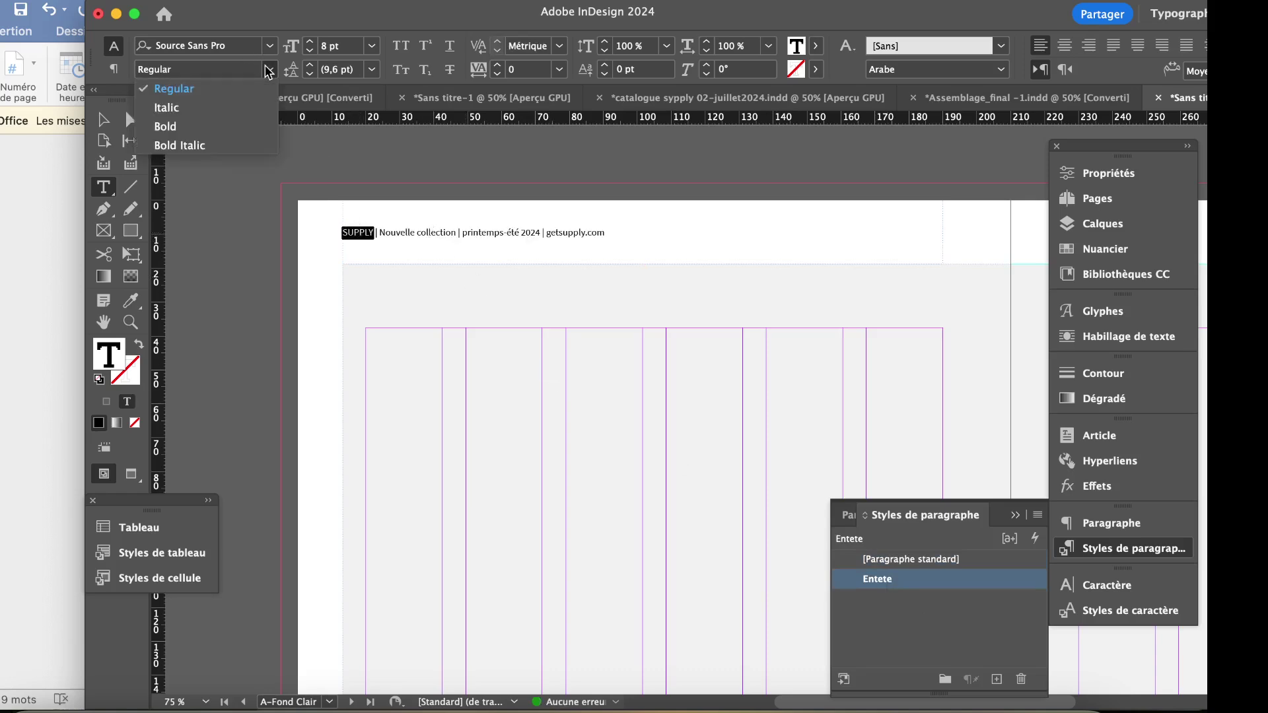
pyautogui.click(208, 130)
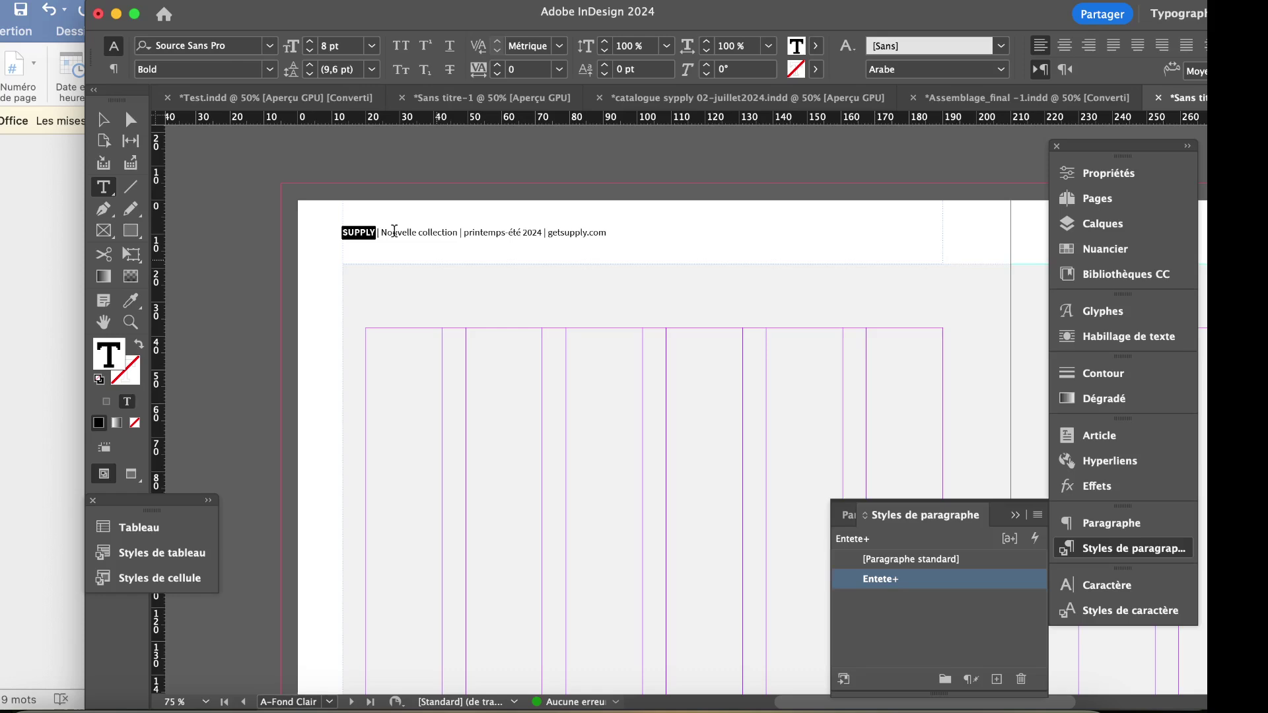
pyautogui.click(361, 231)
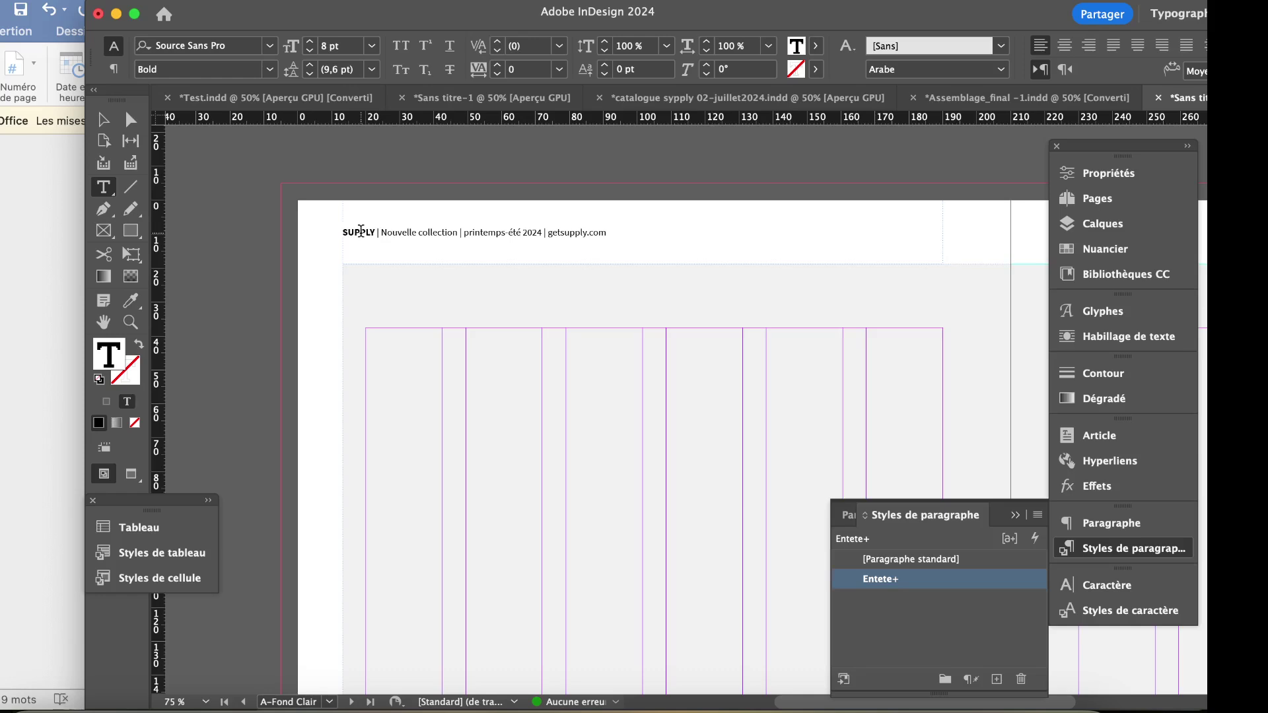
# Create a character style named Supply from the bold word SUPPLY, with only the Bold font style defined.
pyautogui.doubleClick(355, 228)
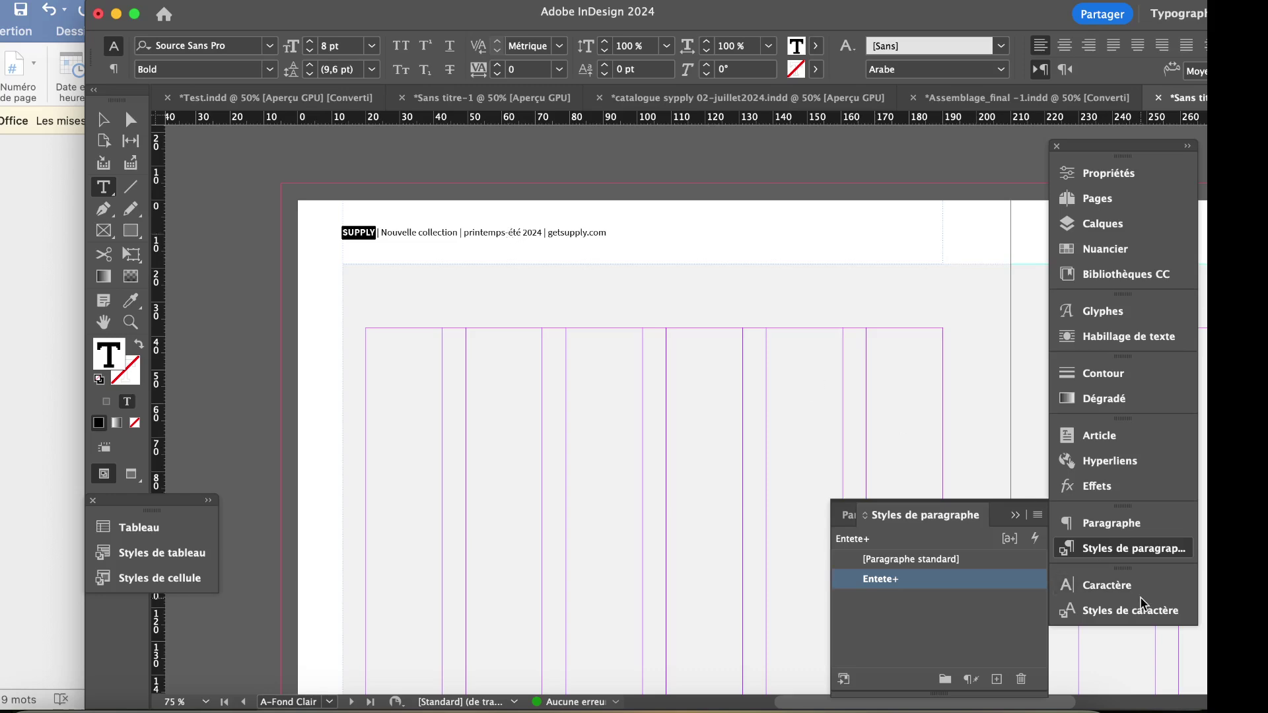
pyautogui.click(1147, 614)
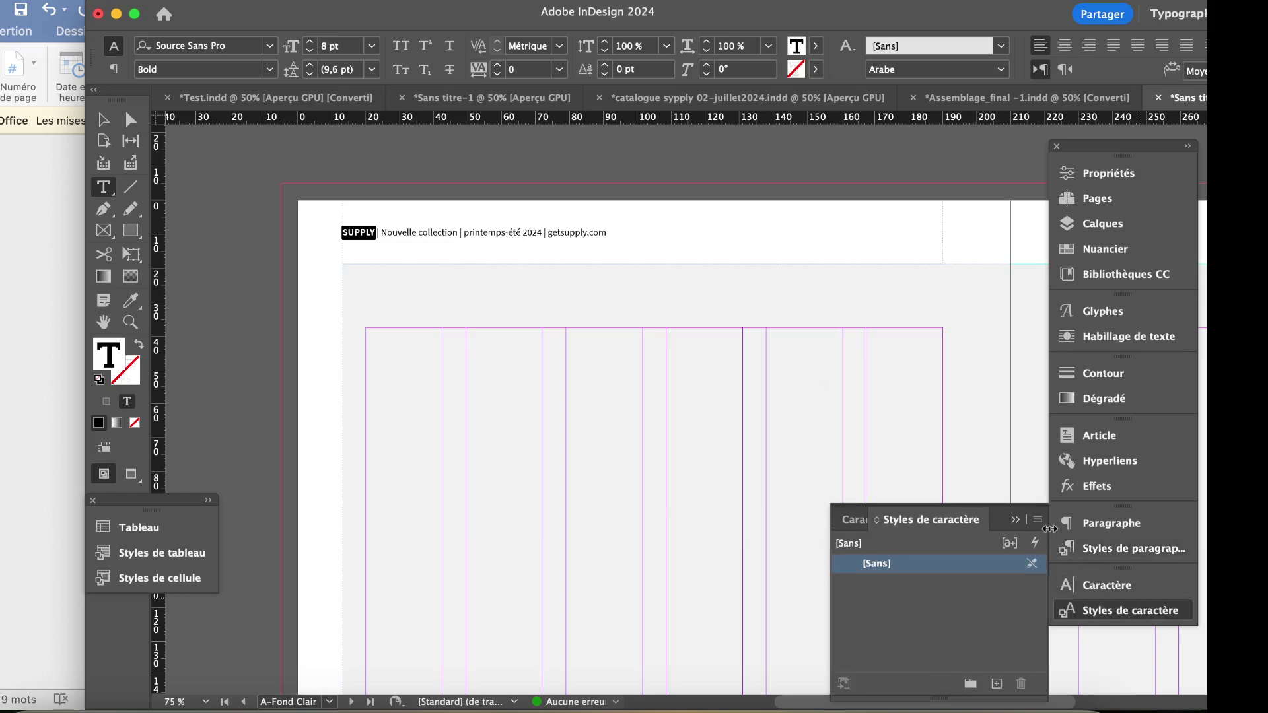
pyautogui.click(1038, 522)
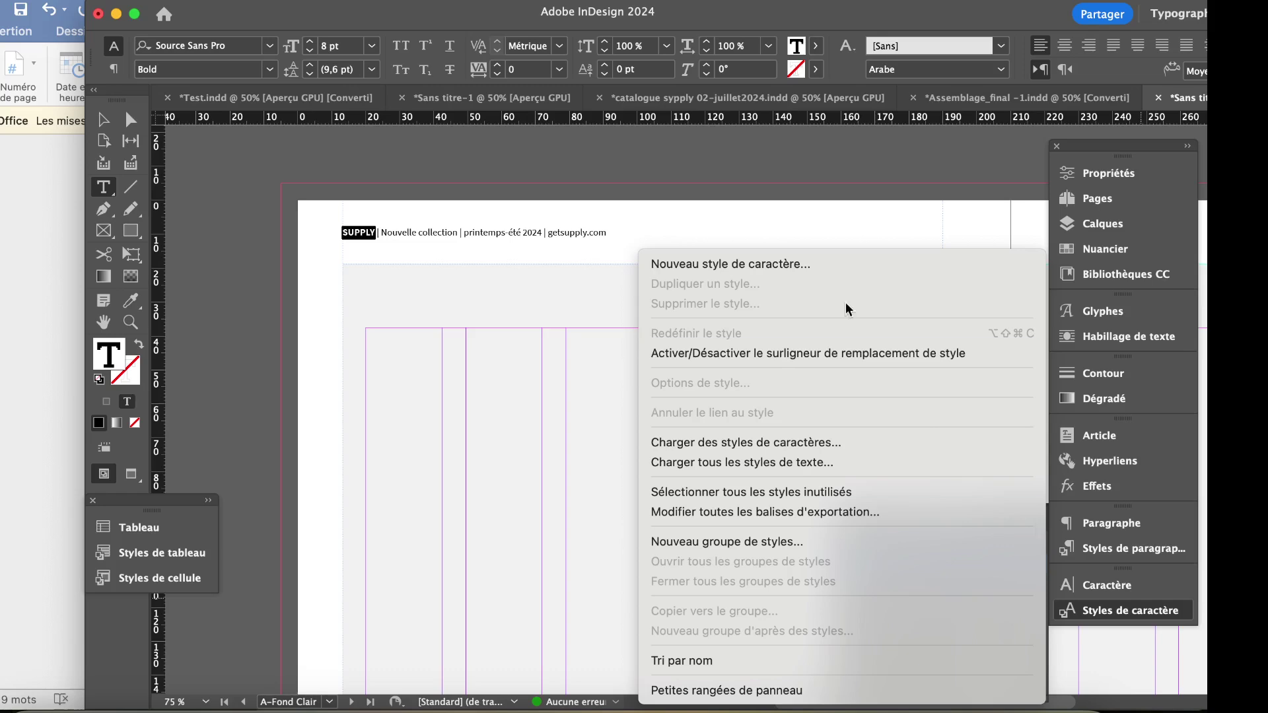
pyautogui.click(769, 258)
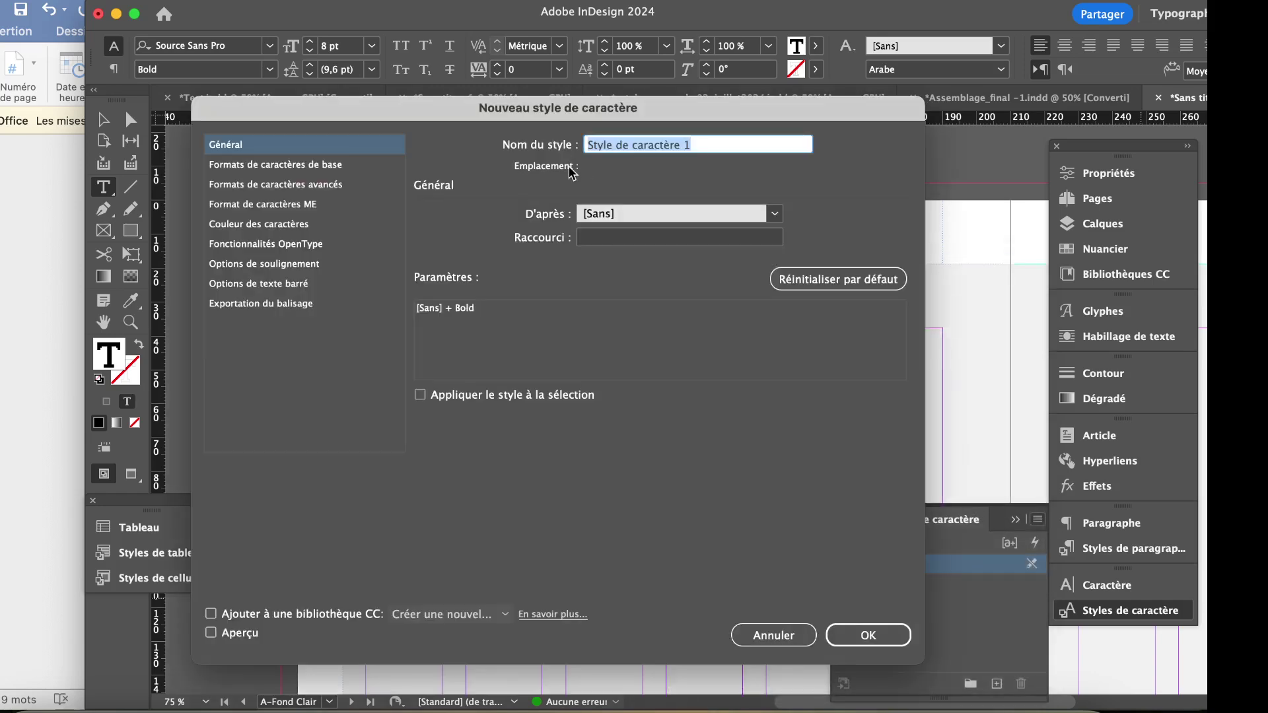
pyautogui.write('Su')
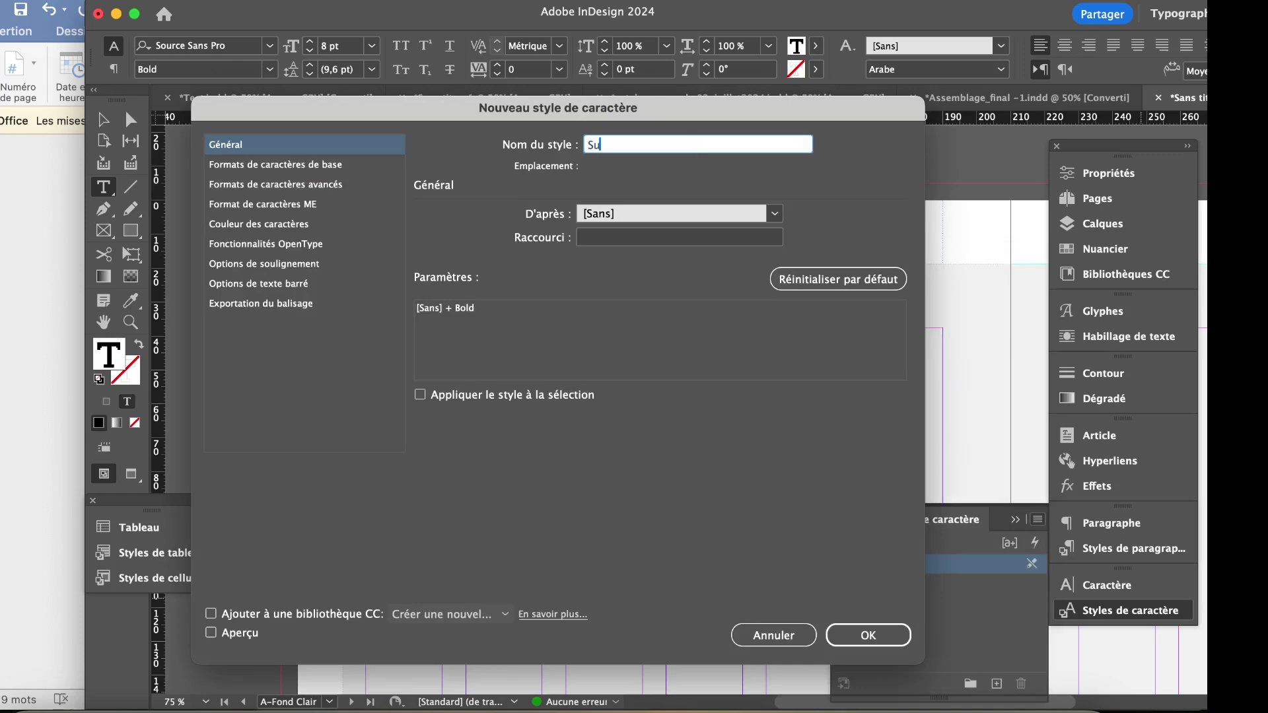
pyautogui.write('pply')
pyautogui.click(276, 169)
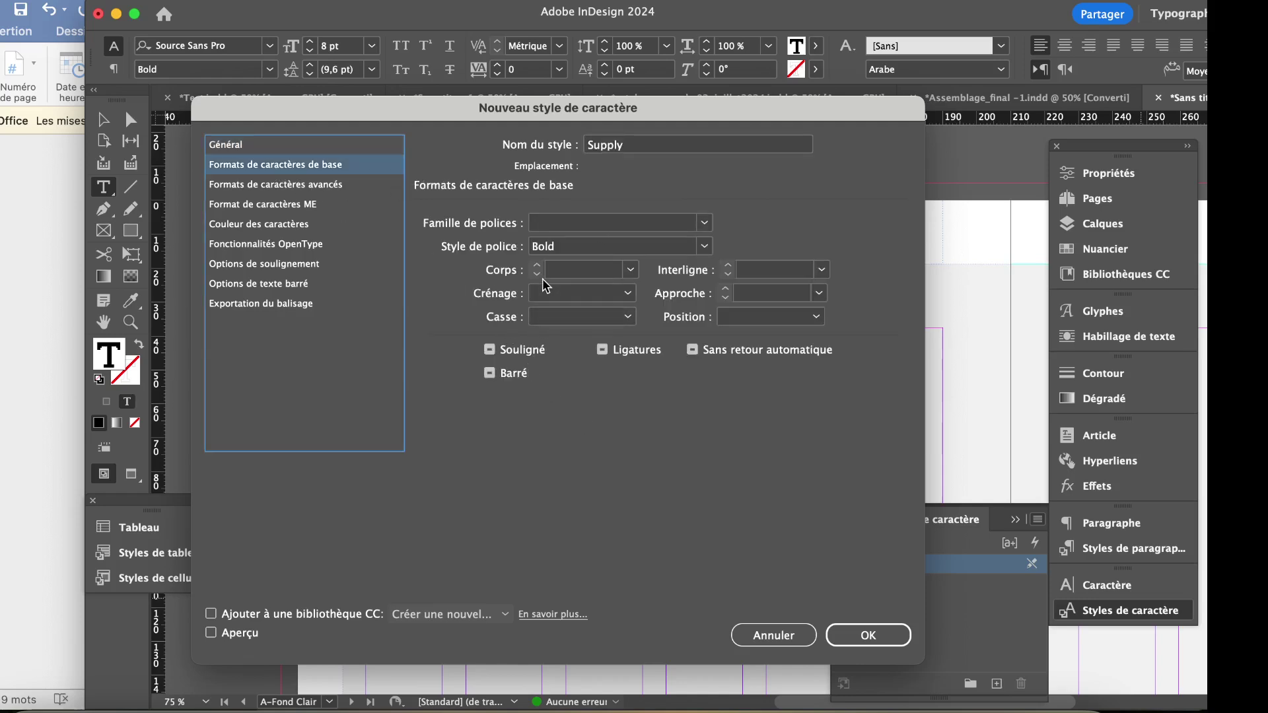
pyautogui.click(858, 635)
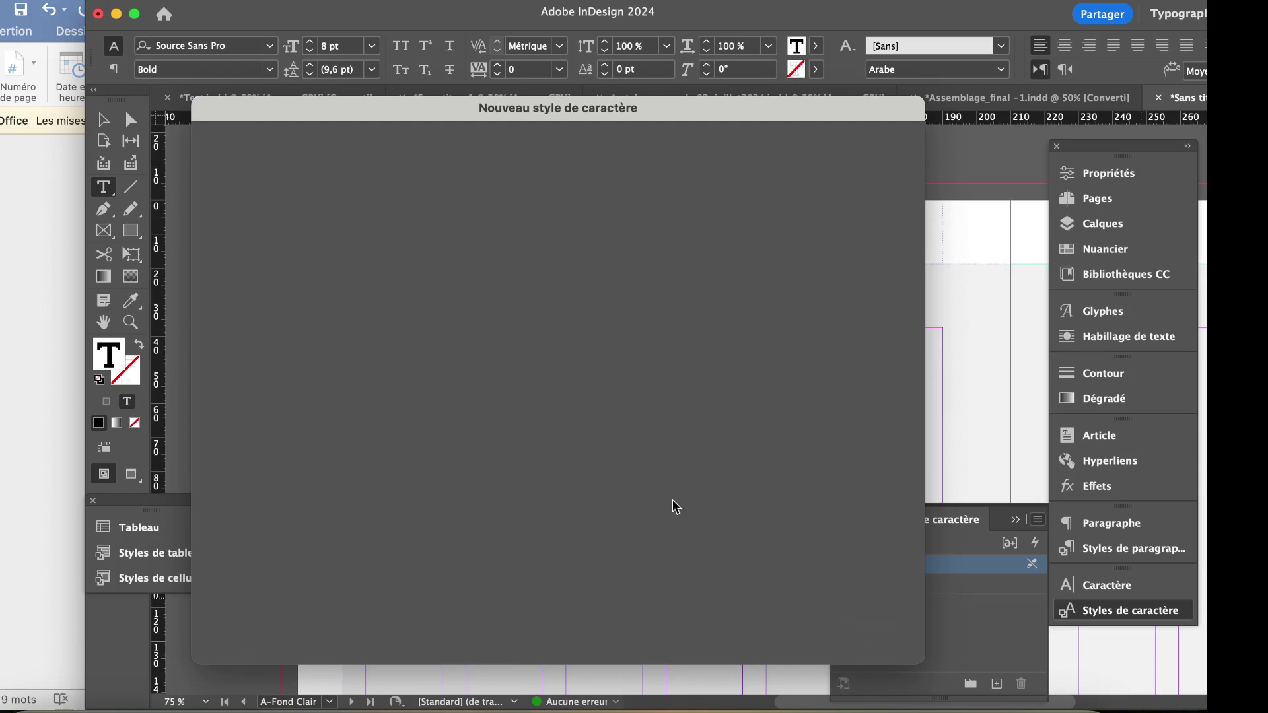
# Apply the Supply character style to the word SUPPLY and check the paragraph style for overrides.
pyautogui.click(1153, 555)
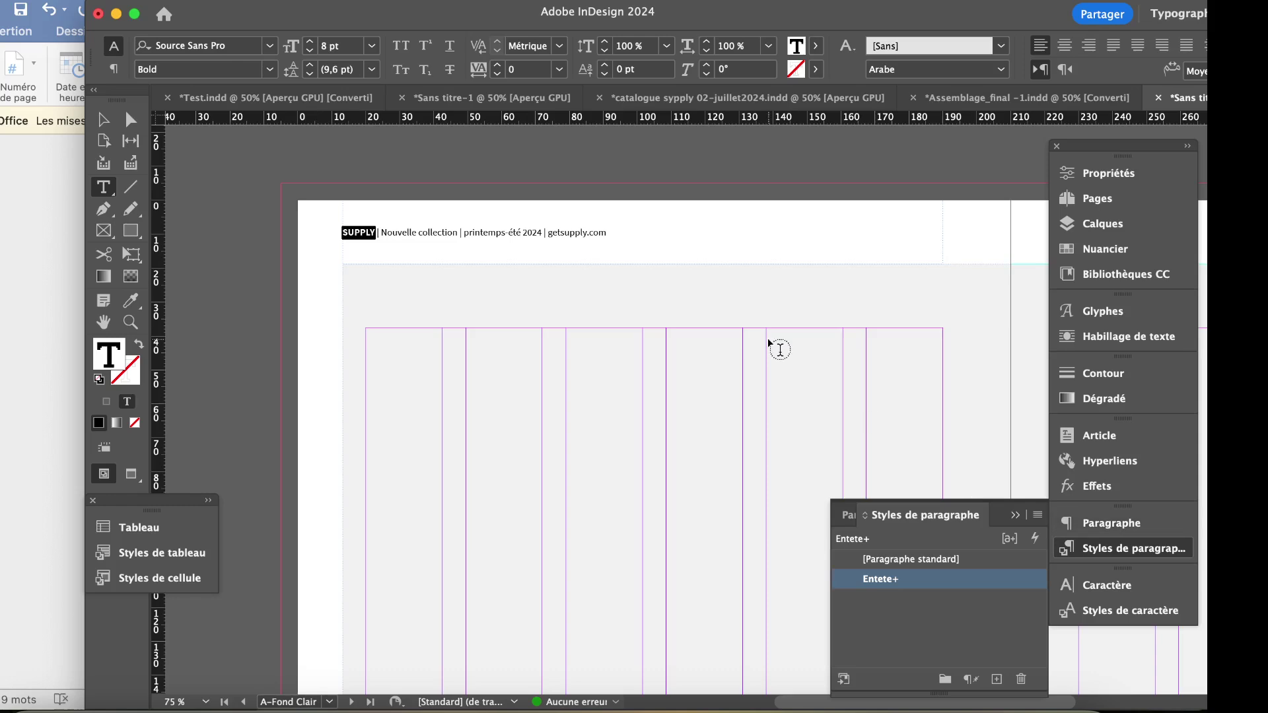
pyautogui.click(355, 231)
pyautogui.doubleClick(358, 231)
pyautogui.click(1144, 613)
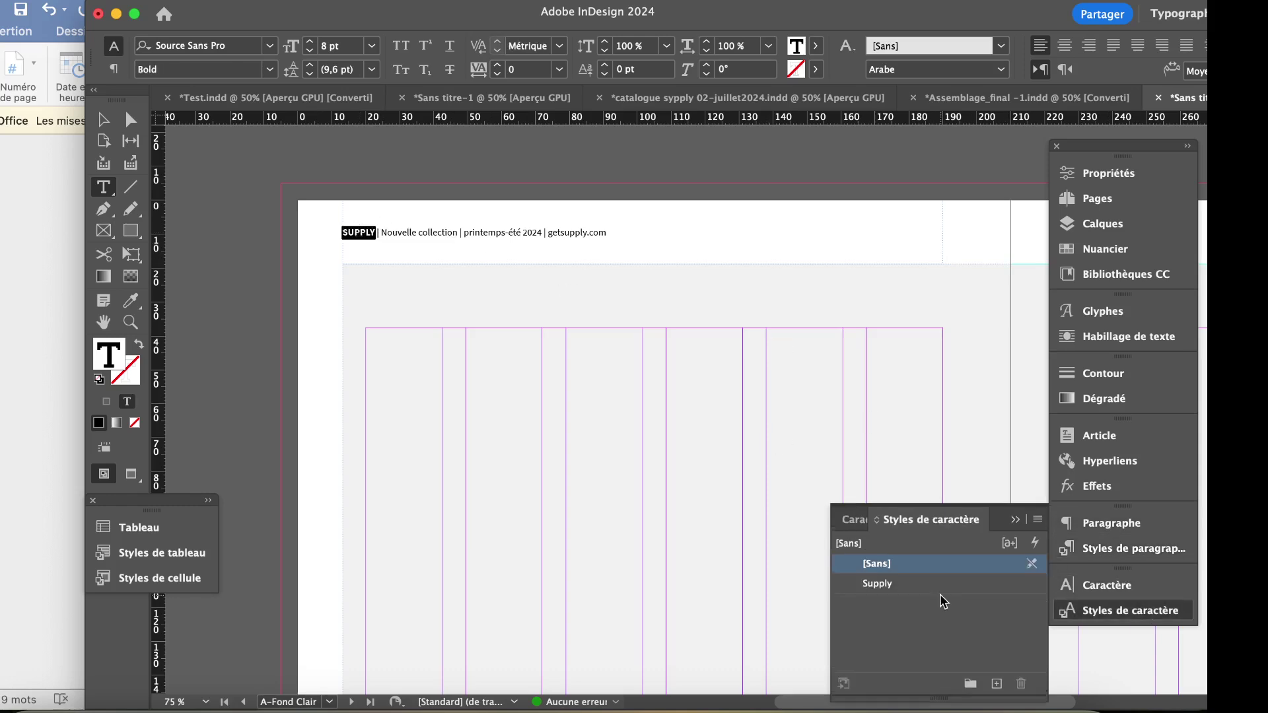
pyautogui.click(902, 584)
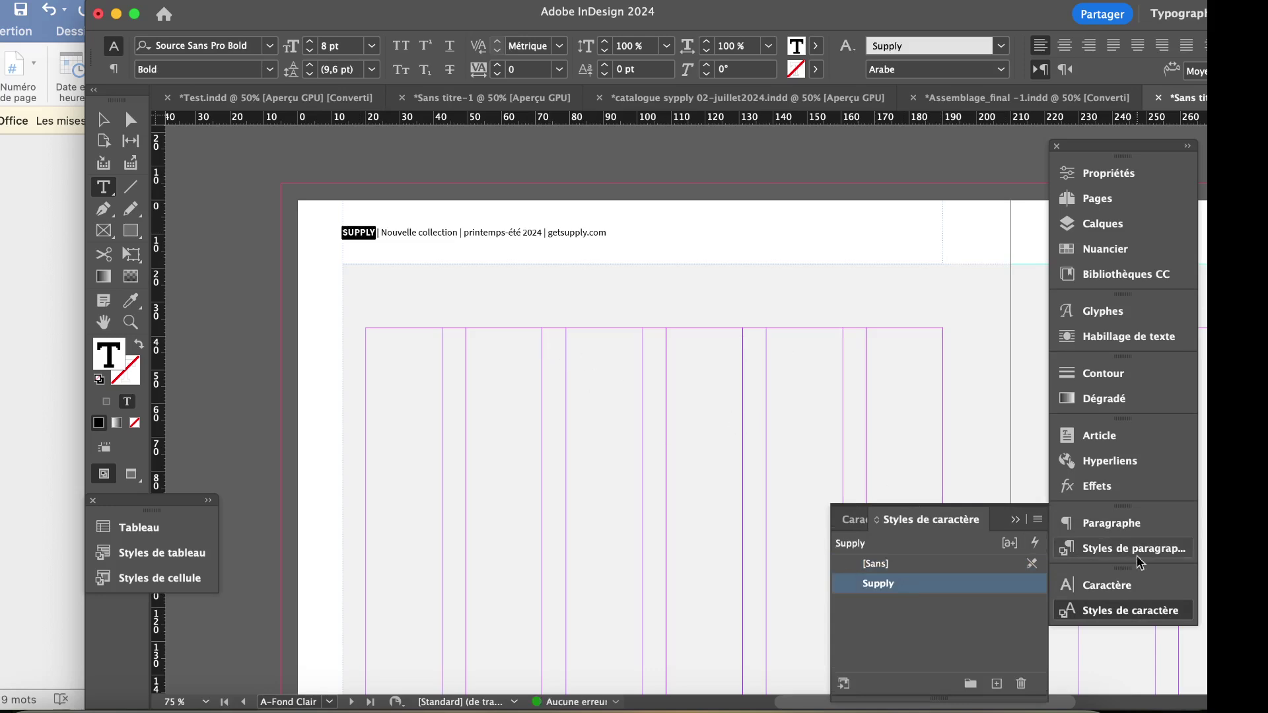
pyautogui.click(1160, 551)
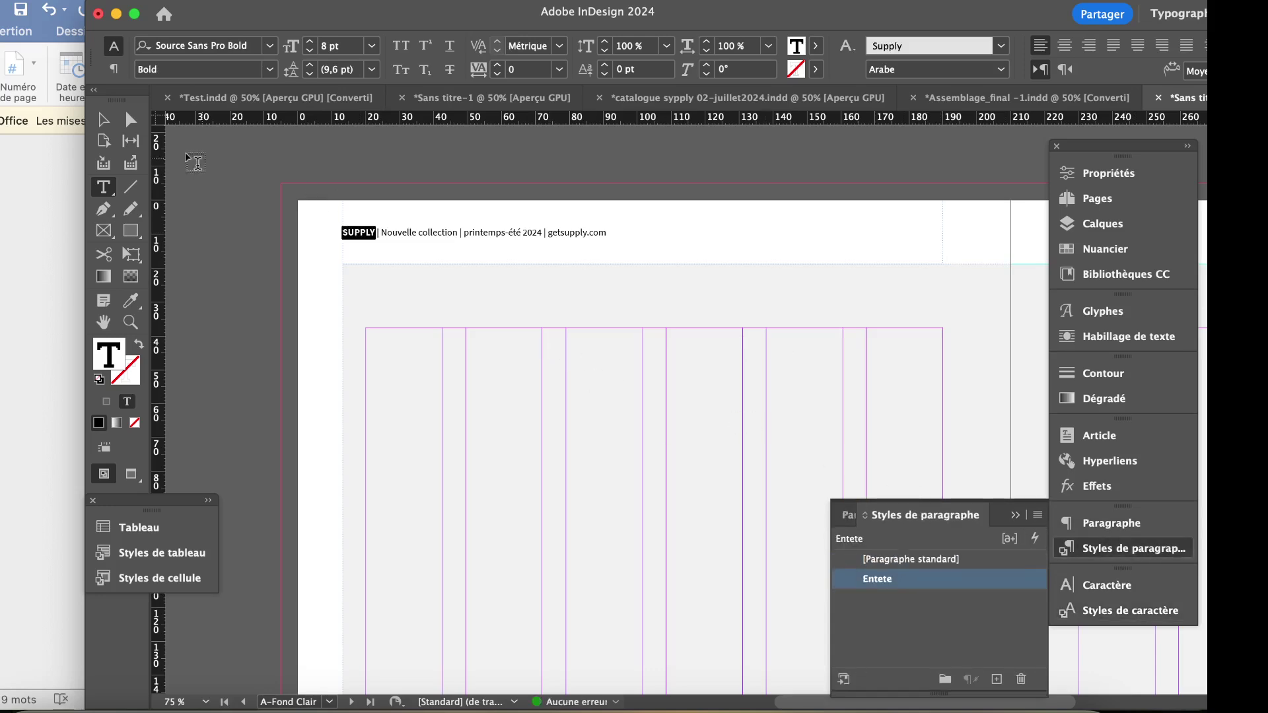
# Turn on the display of hidden characters with the header text frame selected.
pyautogui.click(106, 122)
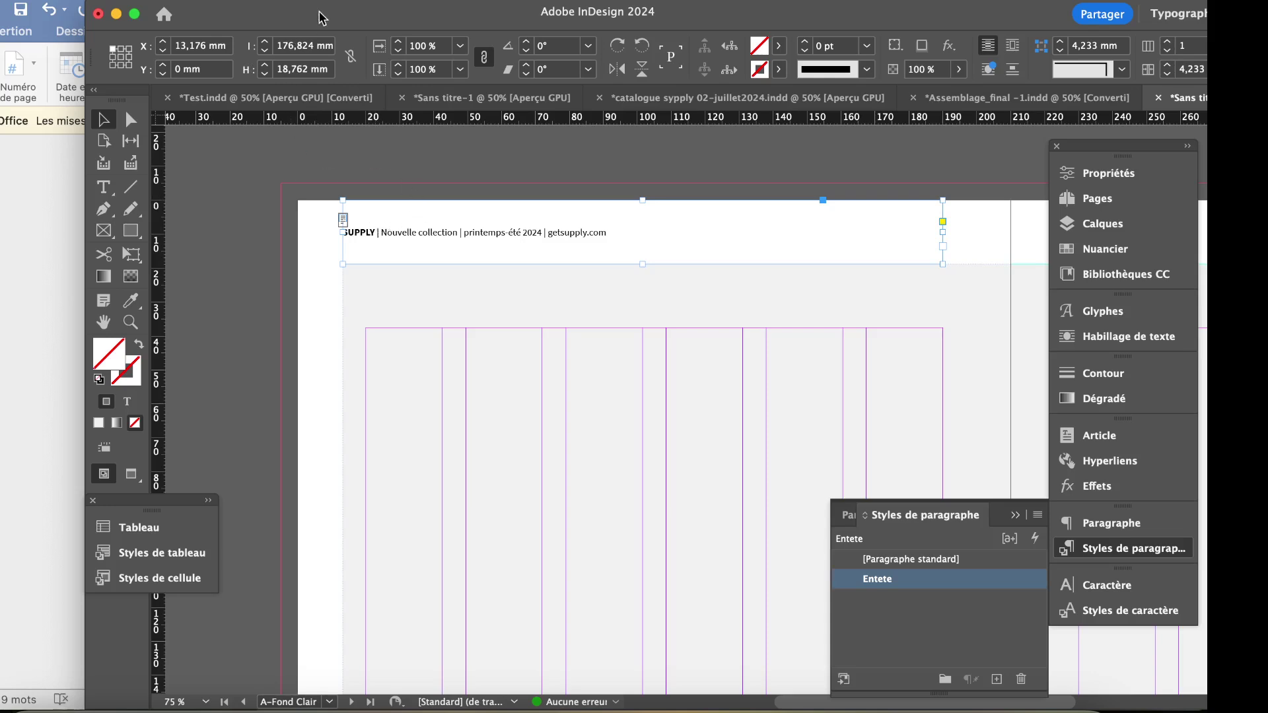
pyautogui.click(188, 7)
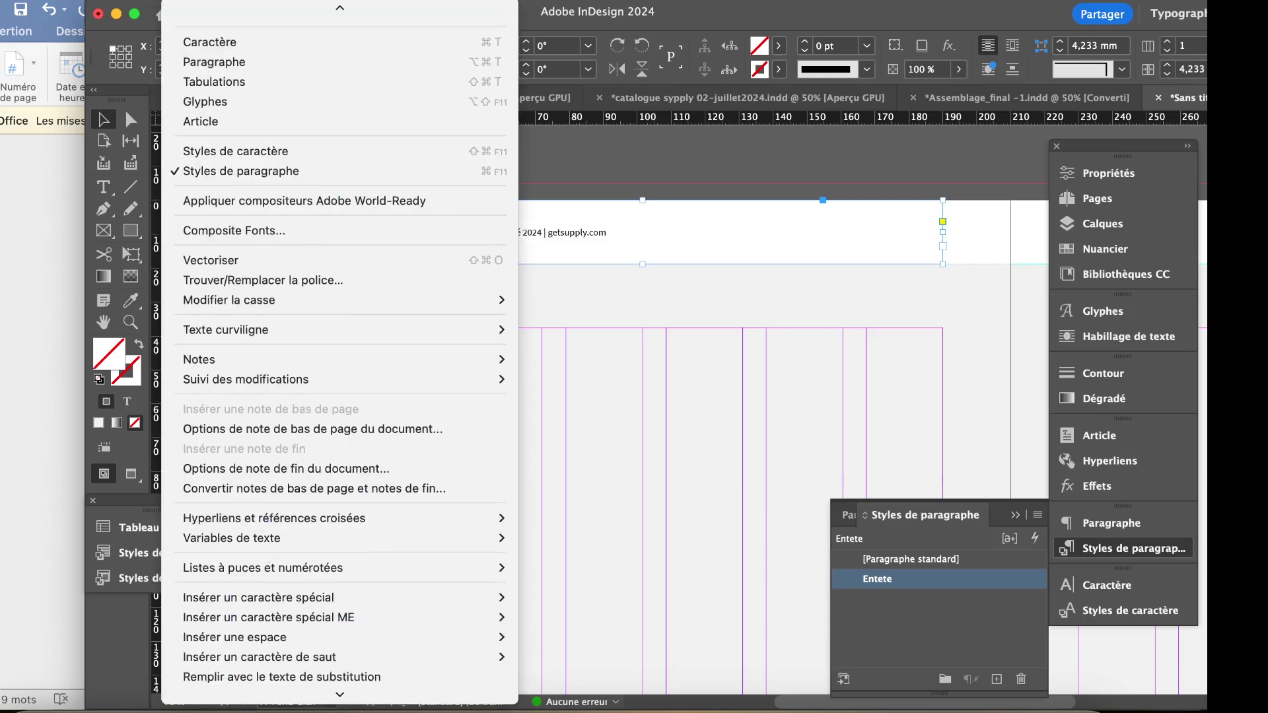
pyautogui.scroll(-2, 211, 661)
pyautogui.click(206, 694)
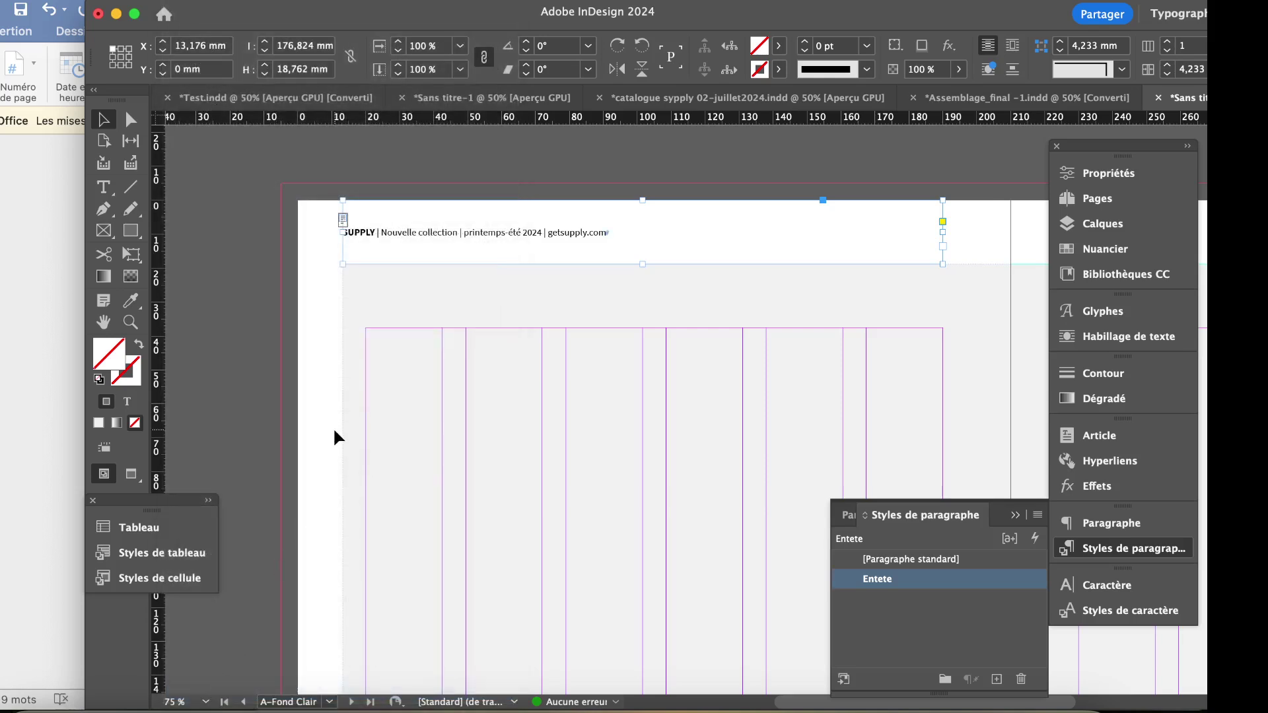
# Add an extra space between SUPPLY and the first vertical bar in the header line.
pyautogui.press('super+equal')
pyautogui.press('super+equal')
pyautogui.press('super+equal')
pyautogui.press('super+equal')
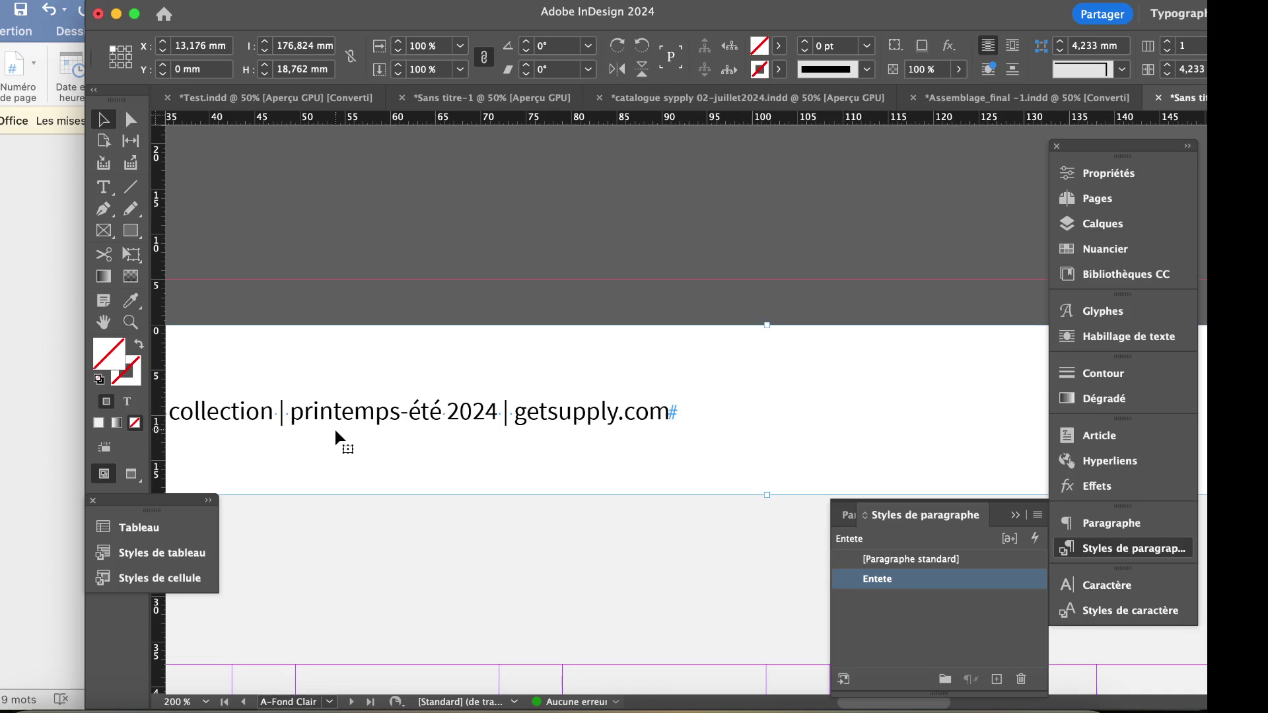
pyautogui.hscroll(-5, 334, 427)
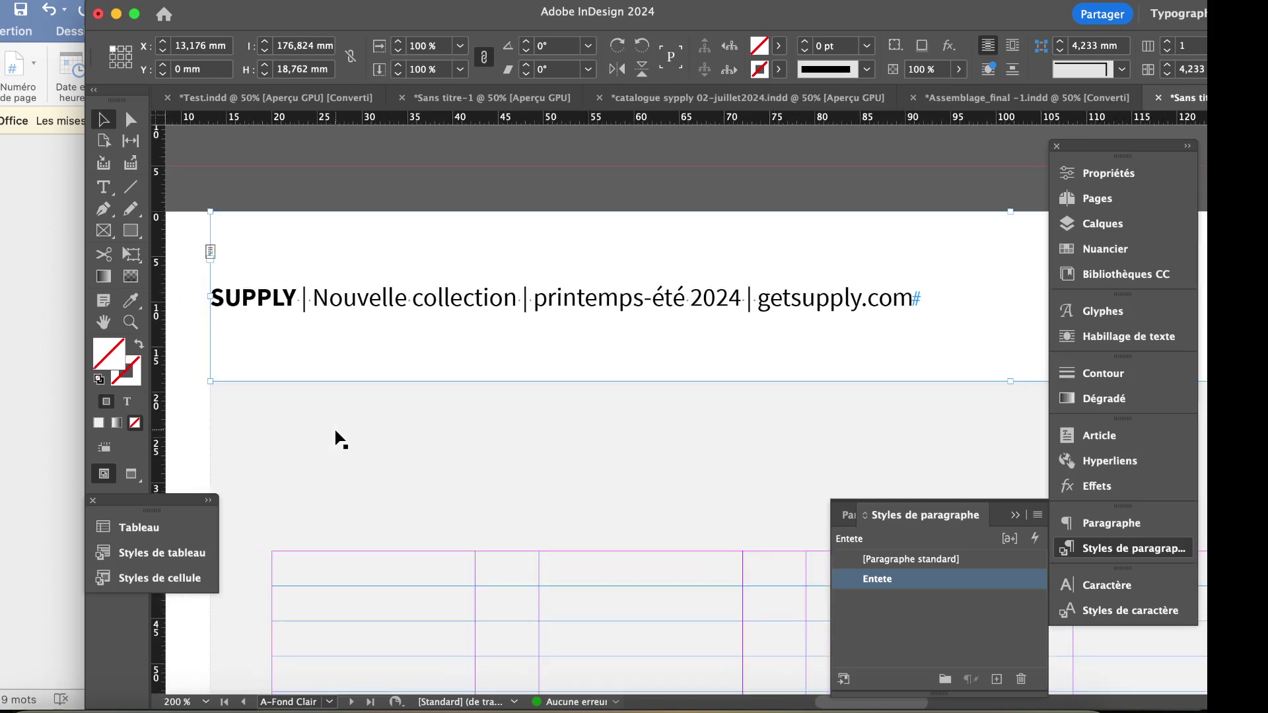
pyautogui.press('super+equal')
pyautogui.press('super+equal')
pyautogui.hscroll(-10, 396, 429)
pyautogui.scroll(6, 399, 433)
pyautogui.scroll(-5, 398, 433)
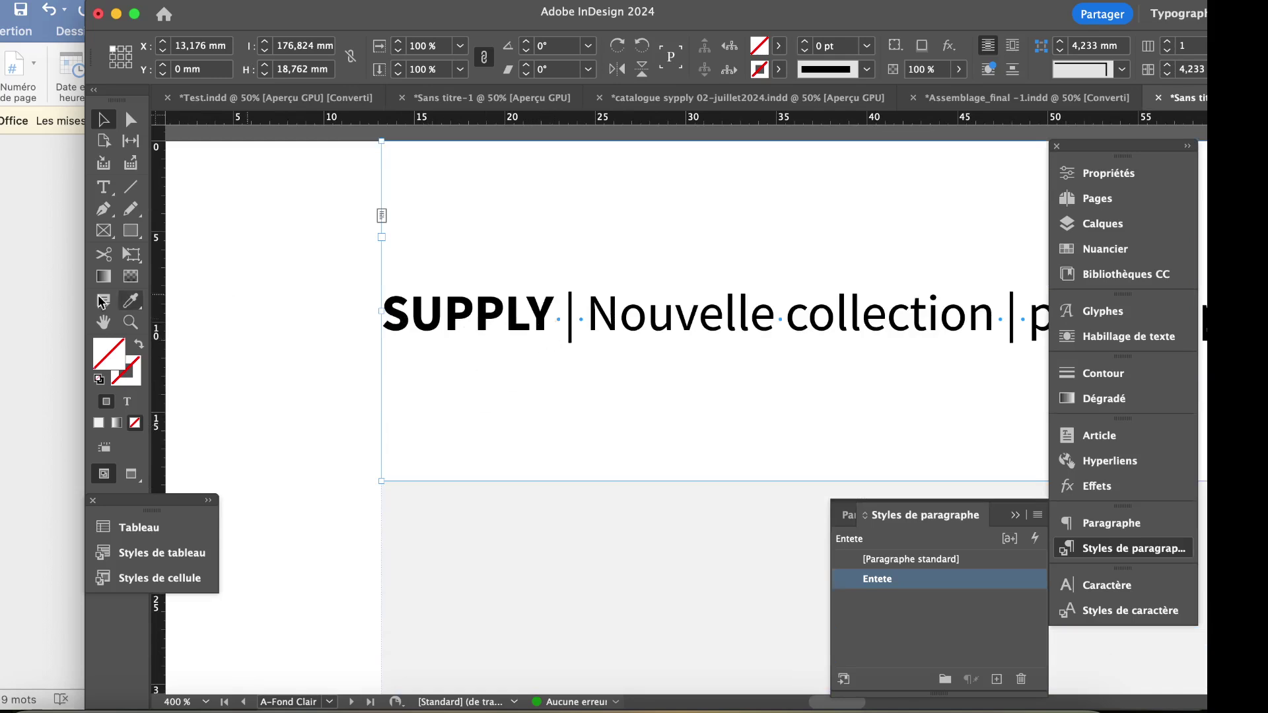
pyautogui.click(103, 187)
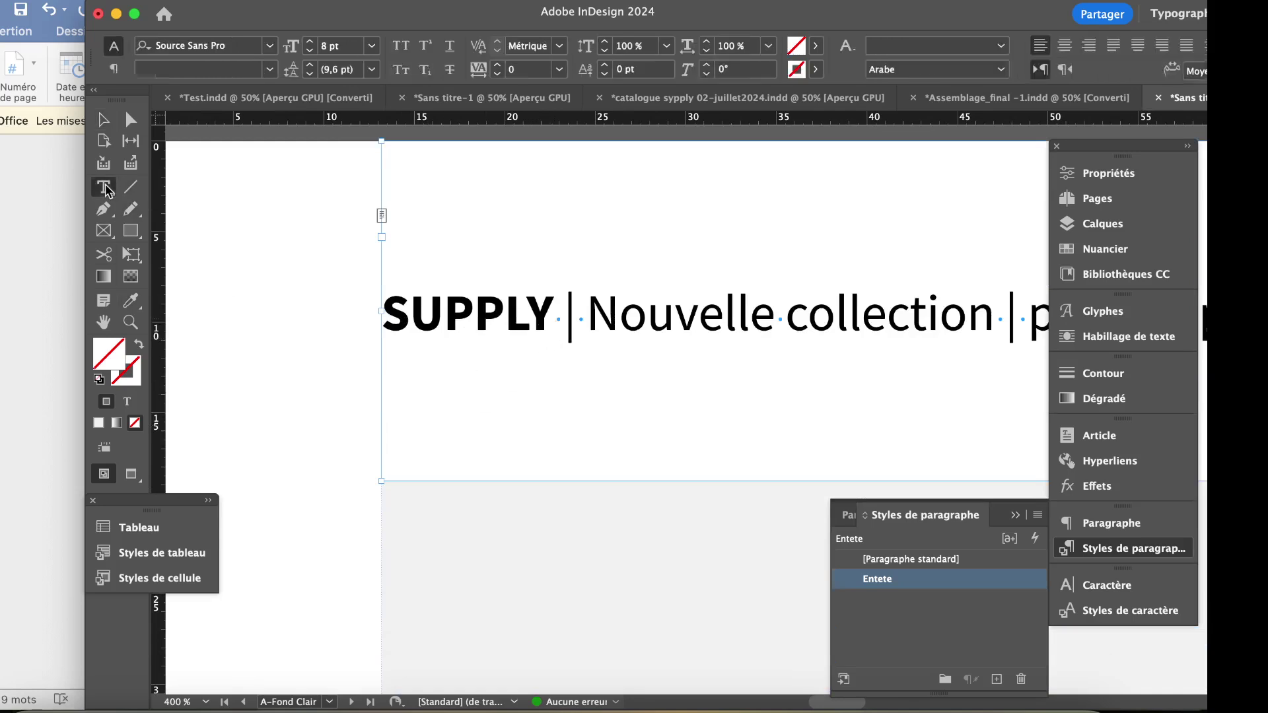
pyautogui.click(567, 325)
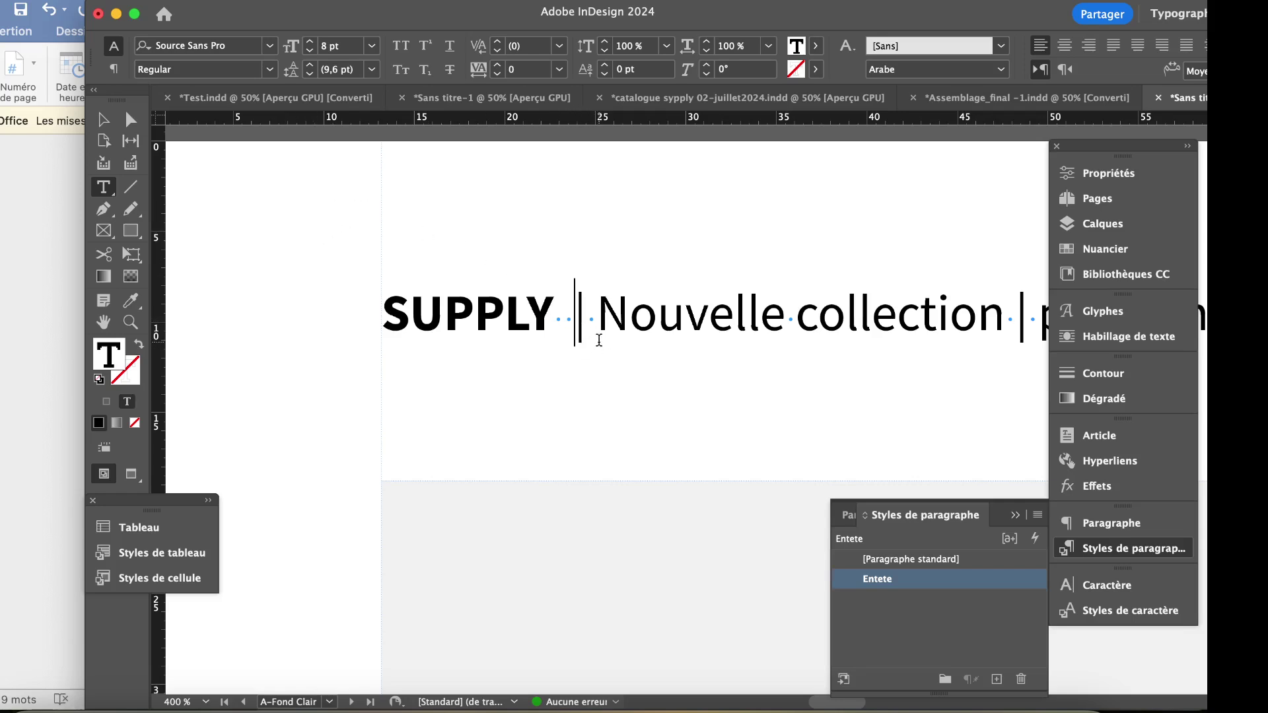
# Add an extra space after the first vertical bar and place a vertical ruler guide on that bar at about 24 mm.
pyautogui.press('Right')
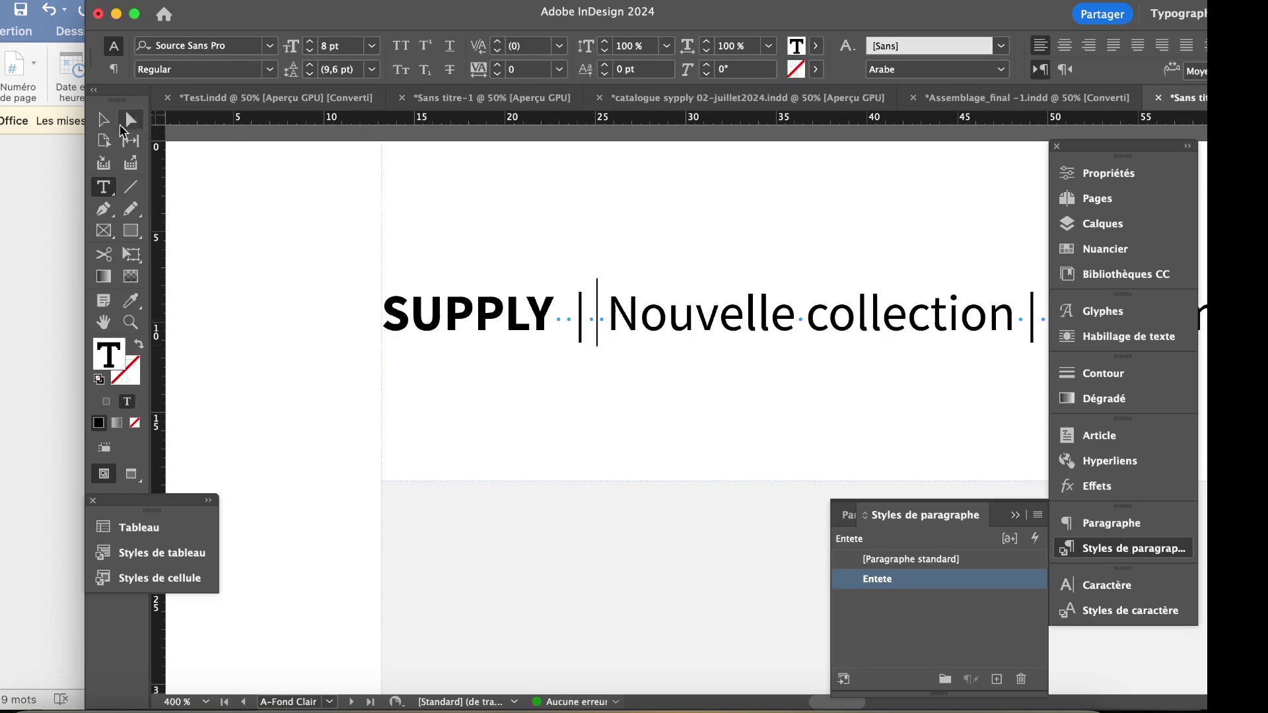
pyautogui.click(103, 120)
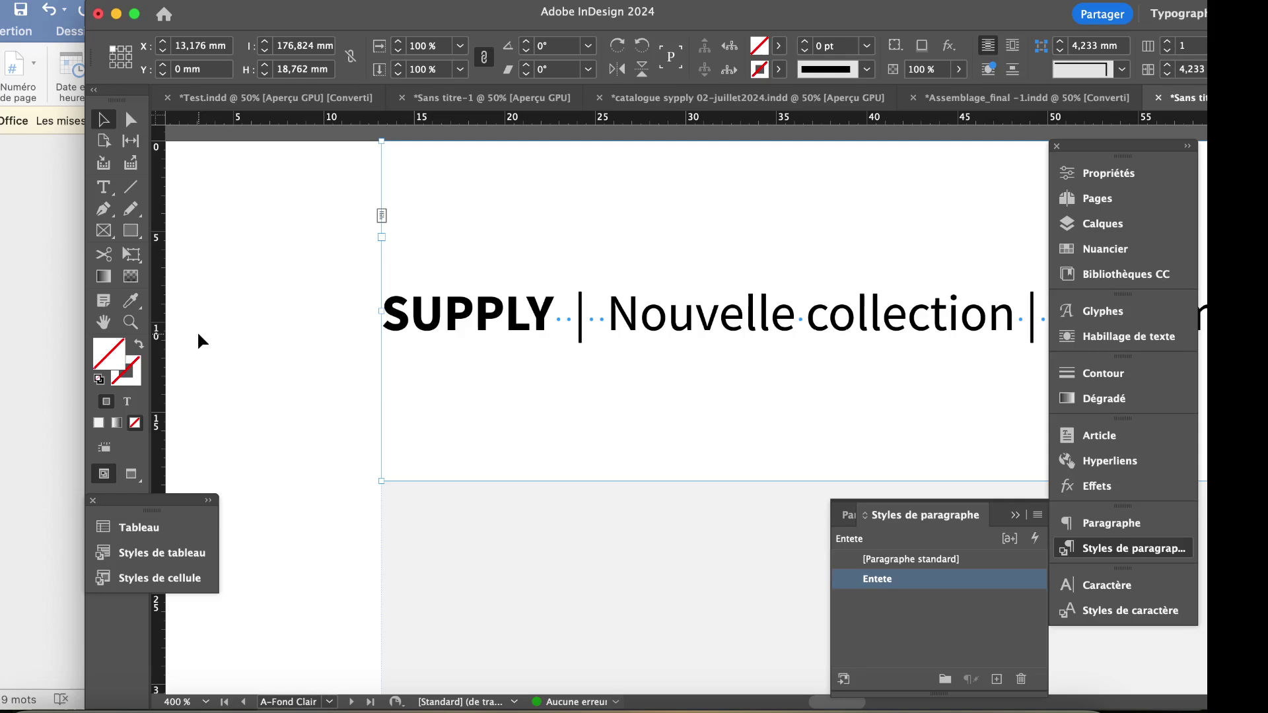
pyautogui.scroll(5, 260, 235)
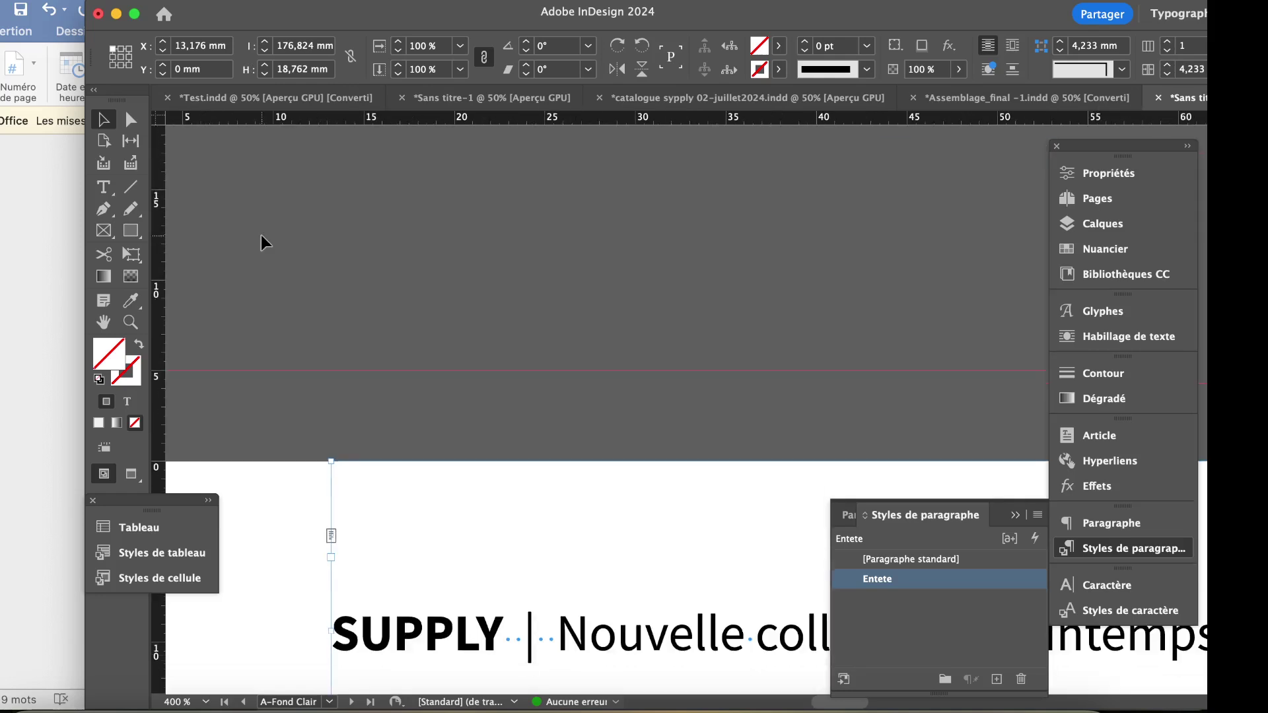
pyautogui.scroll(-2, 261, 237)
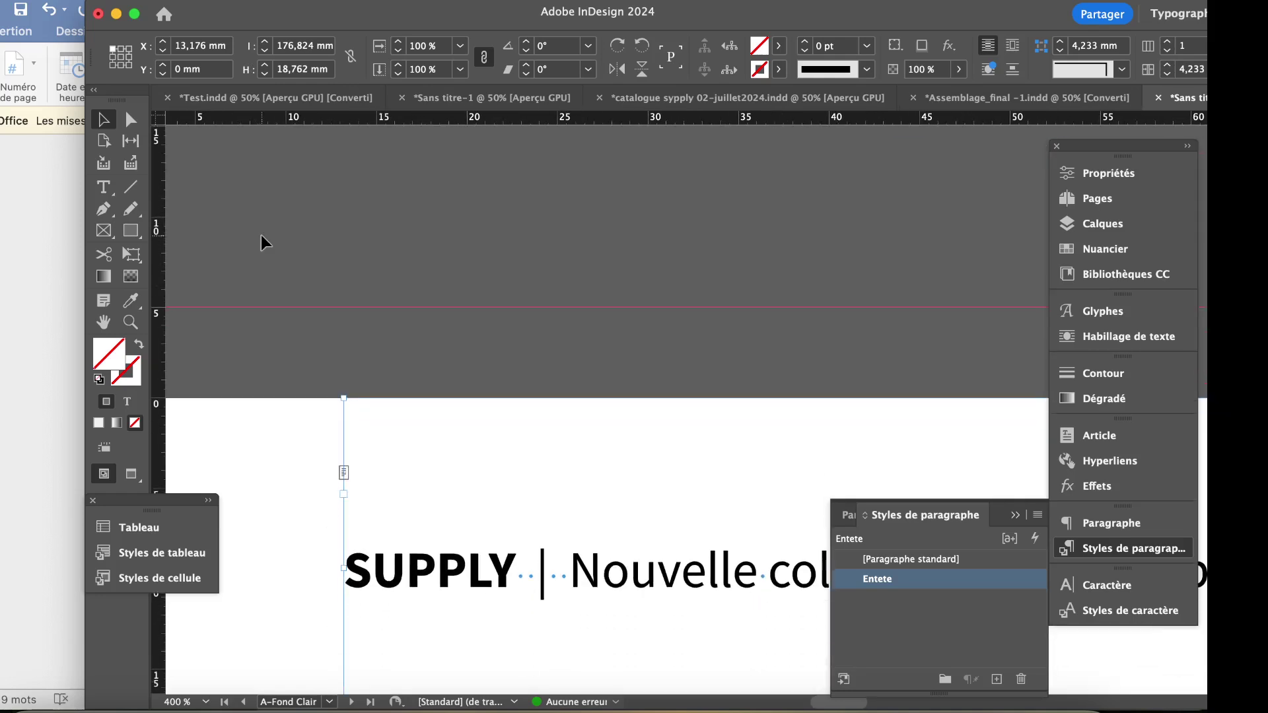
pyautogui.click(324, 257)
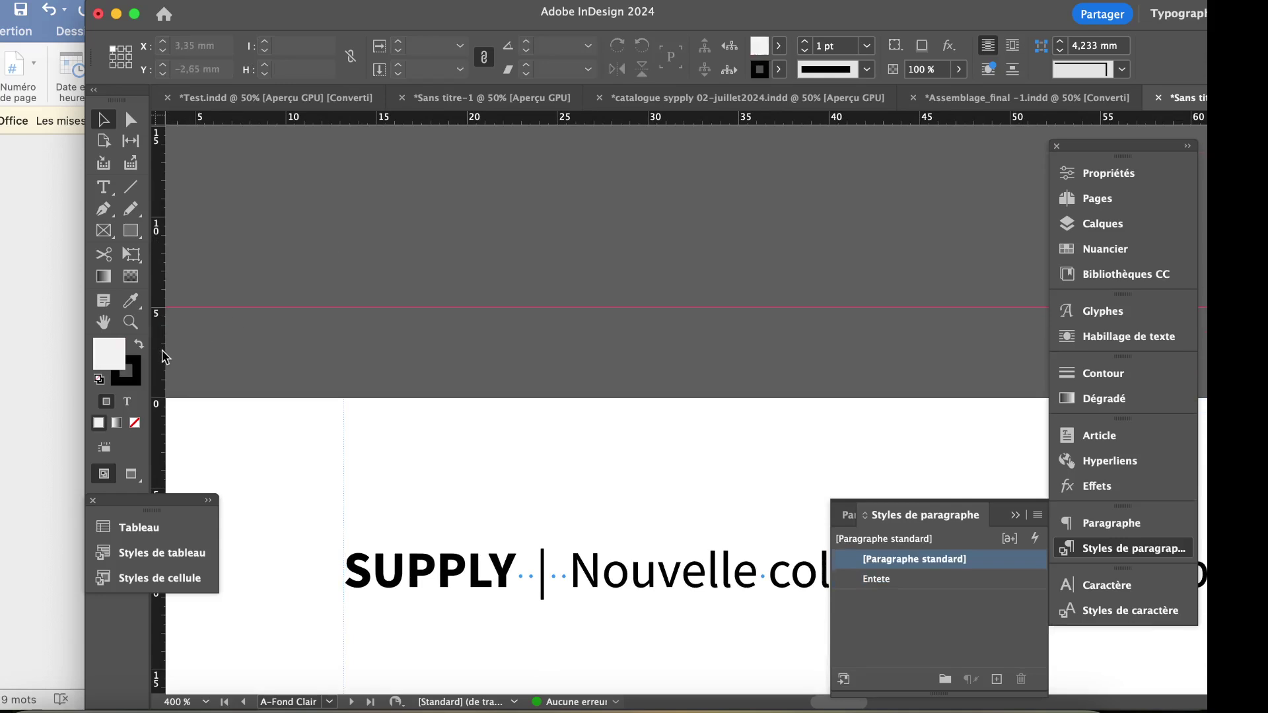
pyautogui.moveTo(162, 358); pyautogui.dragTo(540, 592)
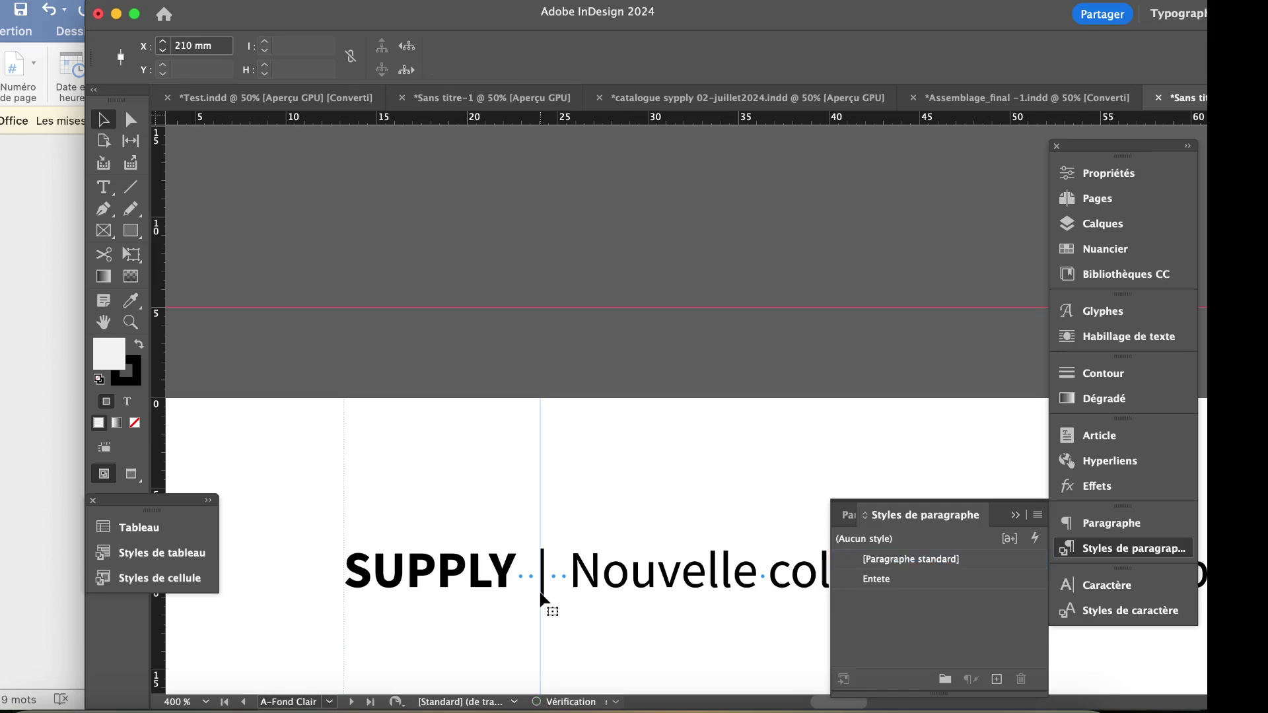
# Remove the extra spaces before and after the first vertical bar, leaving a single space on each side.
pyautogui.click(103, 187)
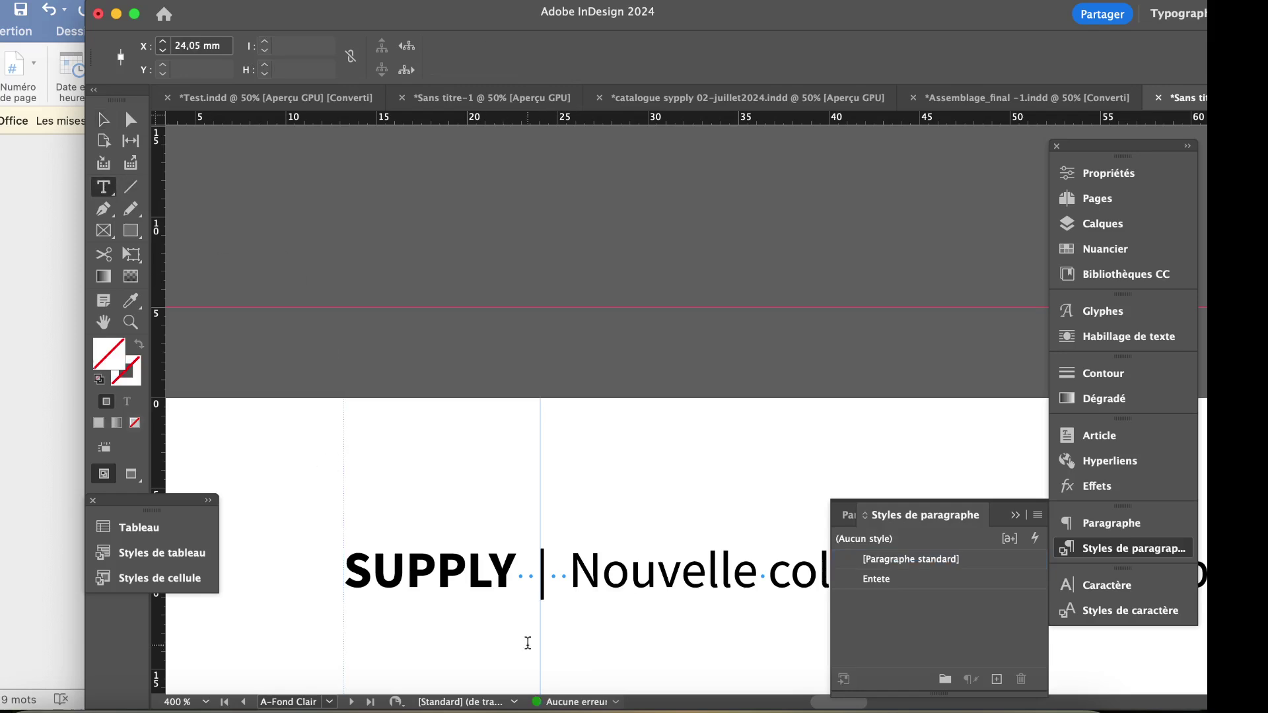
pyautogui.click(535, 566)
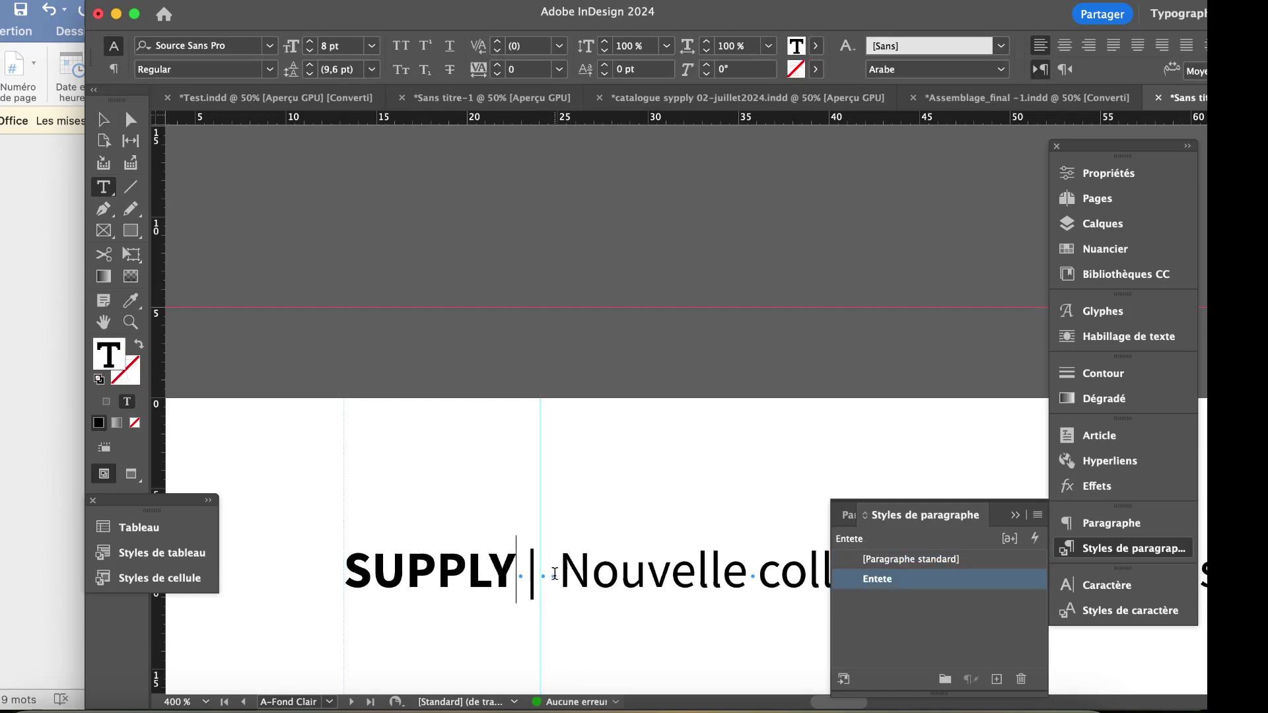
pyautogui.press('BackSpace')
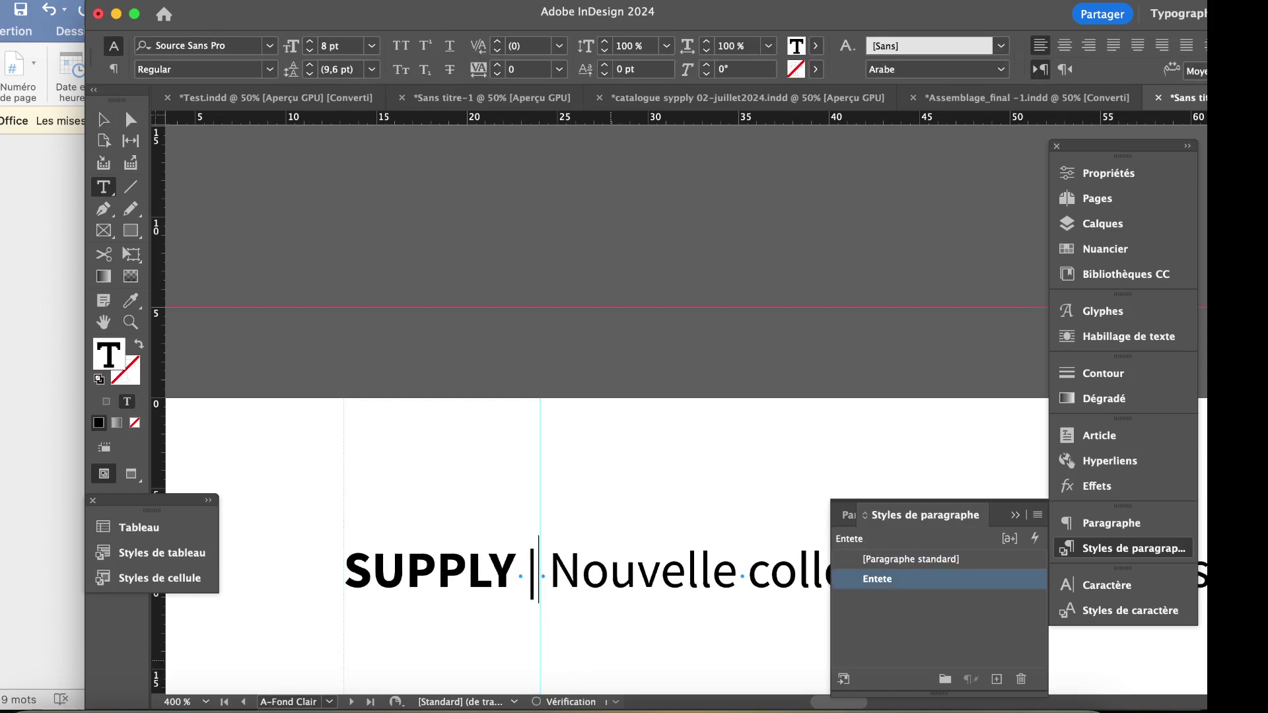
# Set the tracking of the single space between SUPPLY and the first vertical bar to 200.
pyautogui.click(519, 577)
pyautogui.hotkey('shift', 'Left')
pyautogui.press('Right')
pyautogui.hotkey('shift', 'Left')
pyautogui.press('Right')
pyautogui.tripleClick(525, 575)
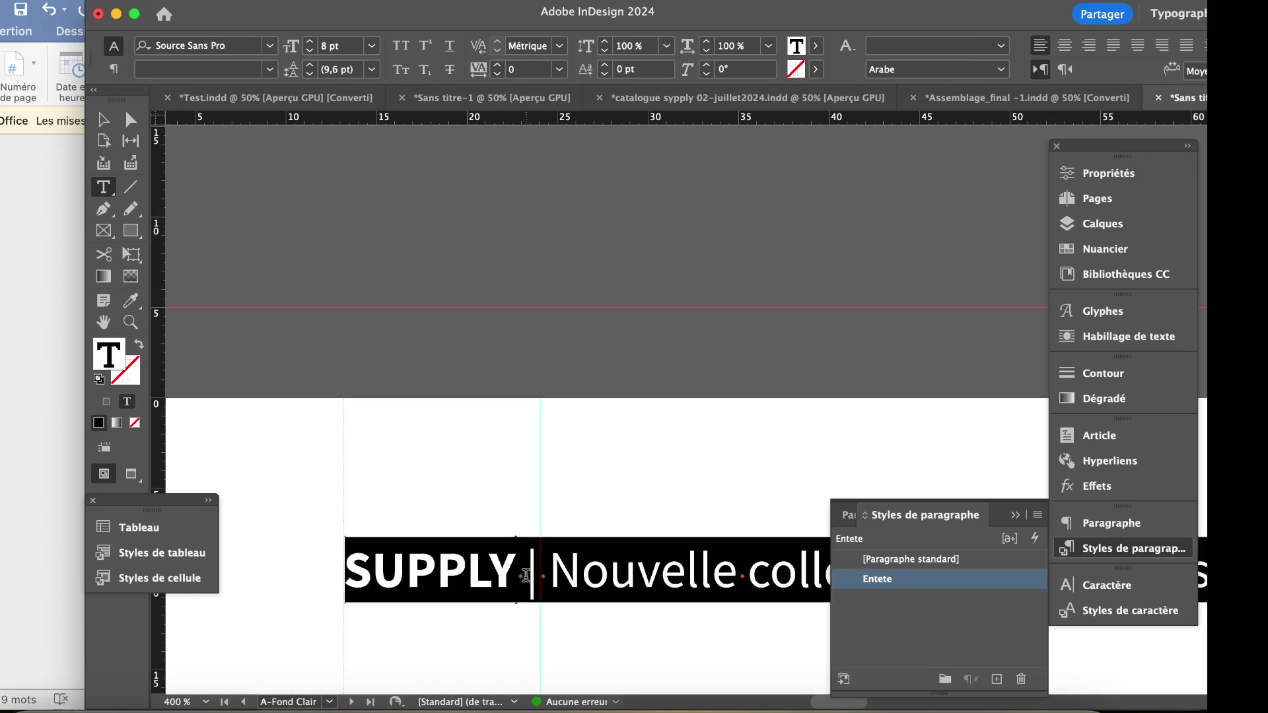
pyautogui.click(525, 575)
pyautogui.hotkey('shift', 'Left')
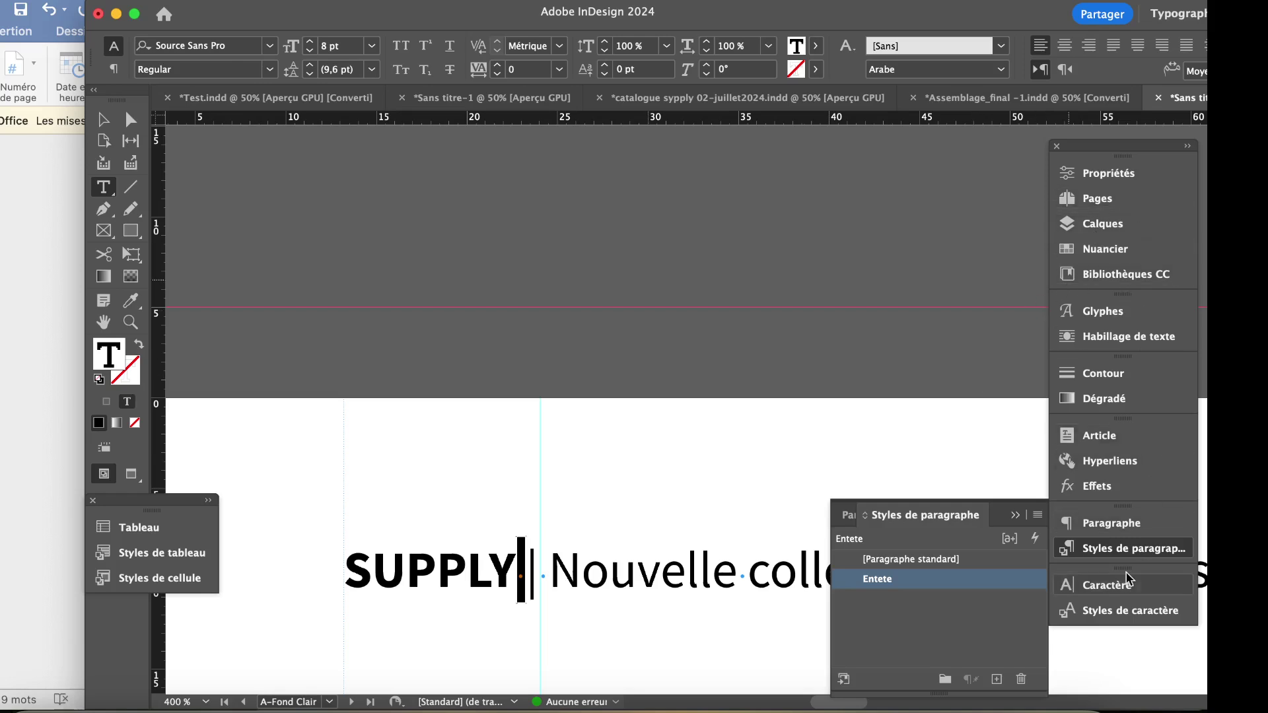
pyautogui.click(1114, 587)
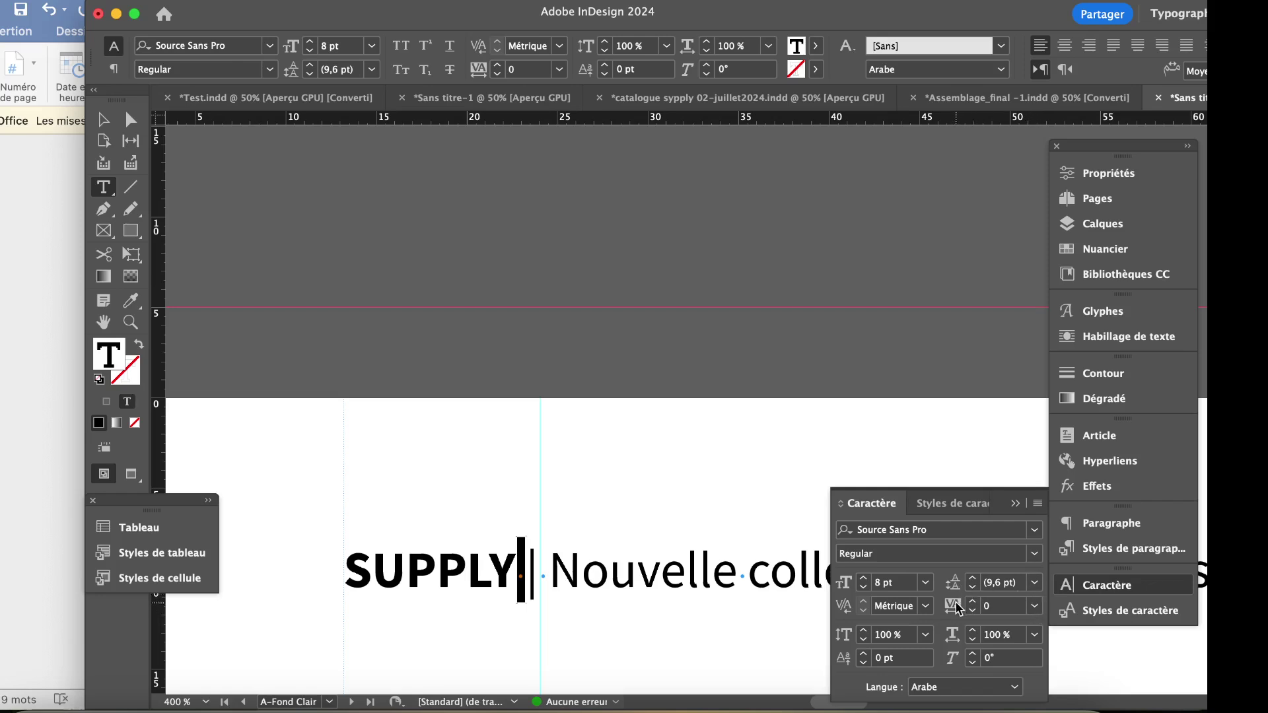
pyautogui.click(1034, 607)
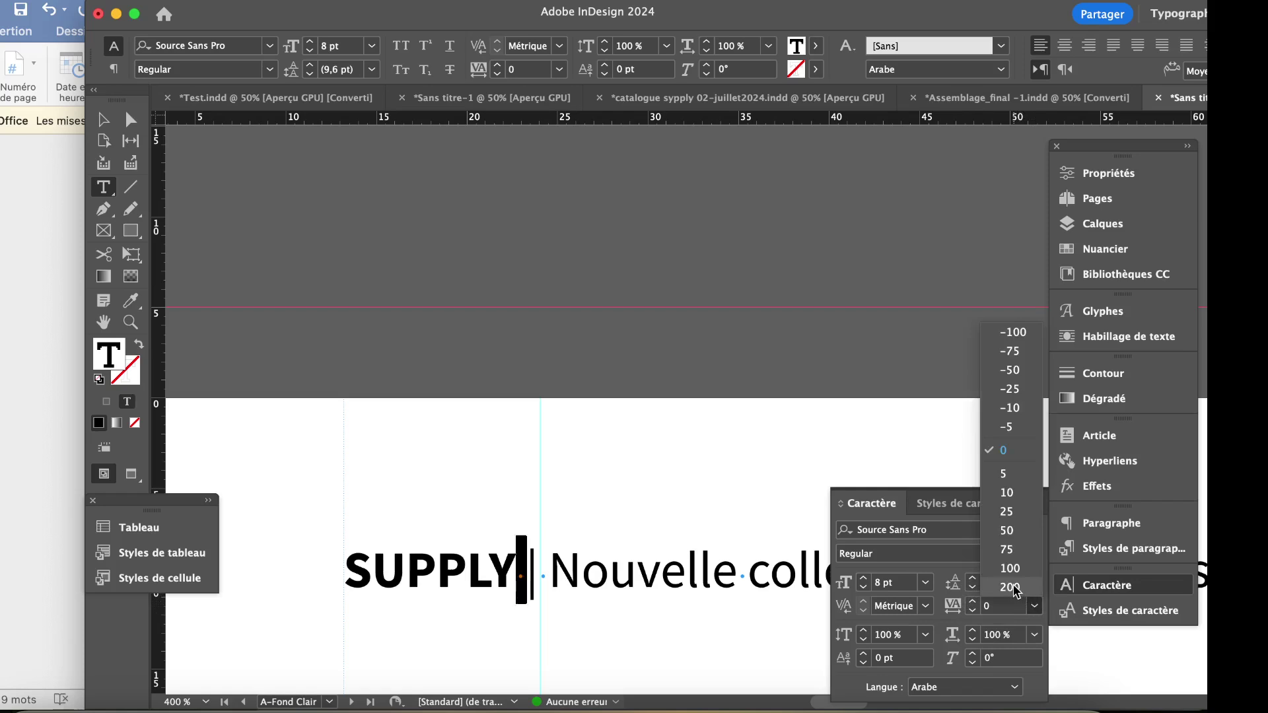
pyautogui.click(1009, 587)
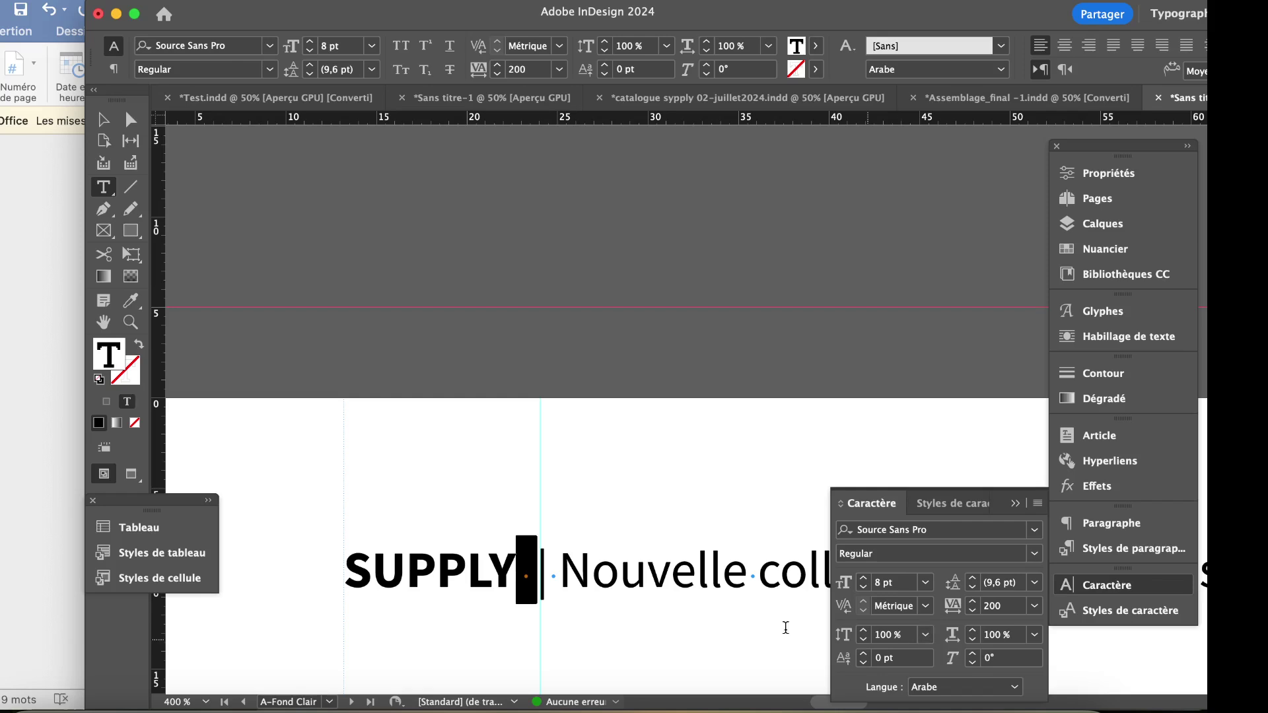
# Create a character style named approche 200 from the tracked space after SUPPLY.
pyautogui.click(531, 584)
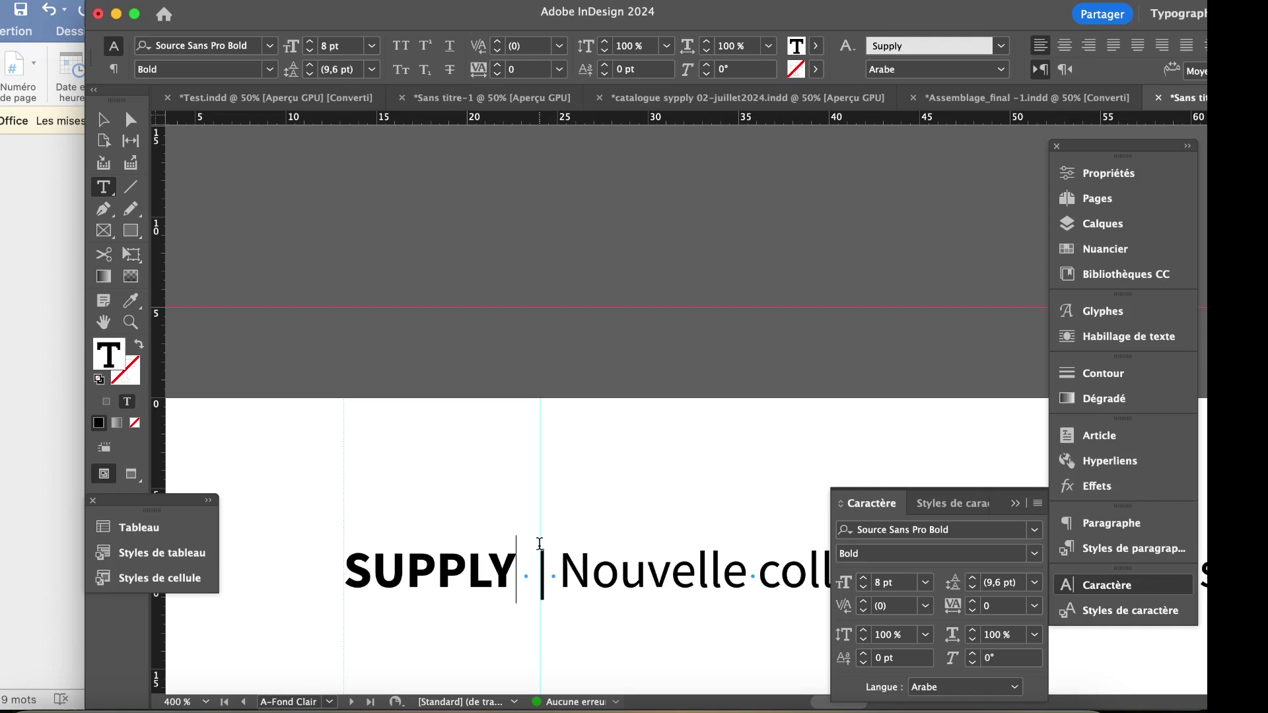
pyautogui.doubleClick(524, 576)
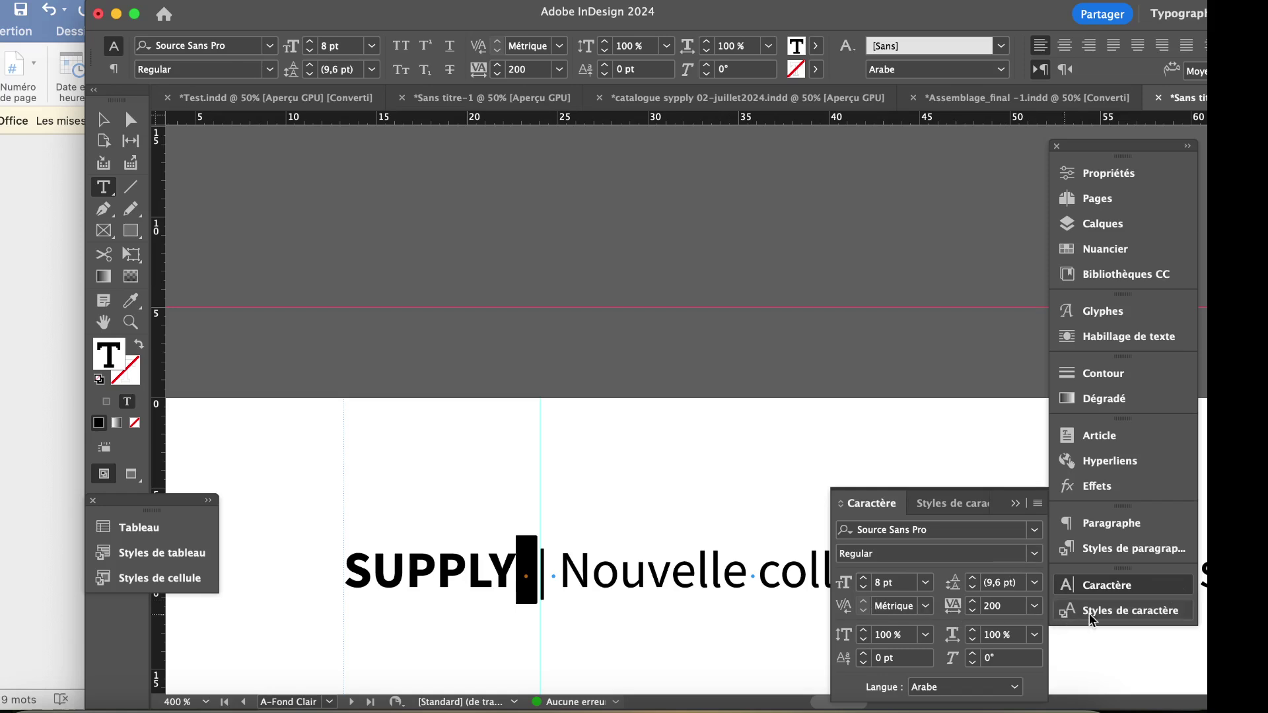
pyautogui.click(1130, 613)
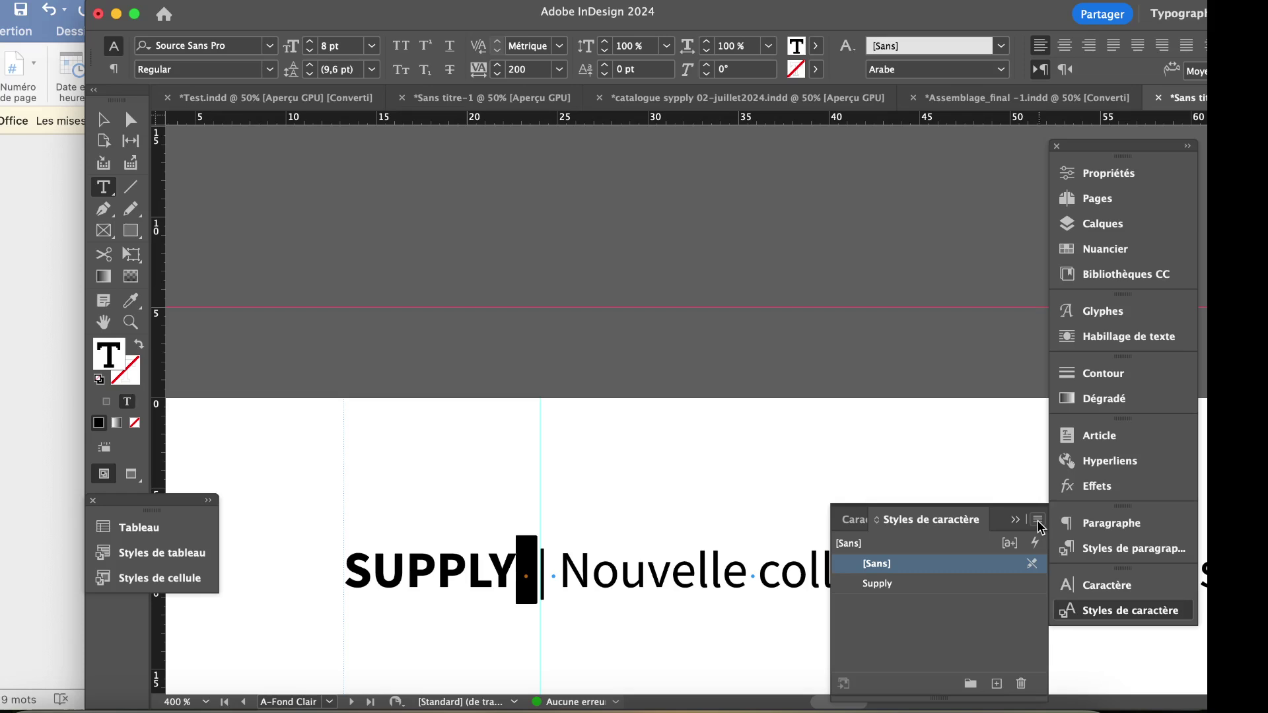
pyautogui.keyDown('alt'); pyautogui.click(996, 684); pyautogui.keyUp('alt')
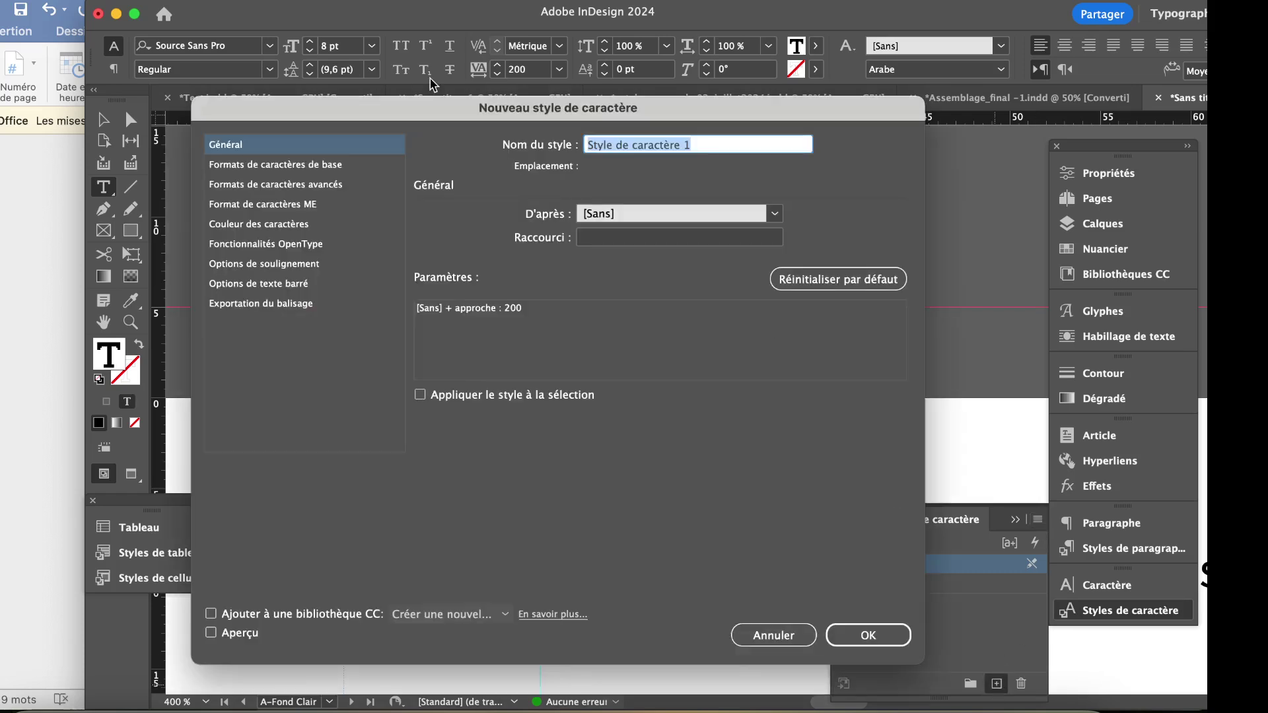
pyautogui.moveTo(410, 108); pyautogui.dragTo(858, 171)
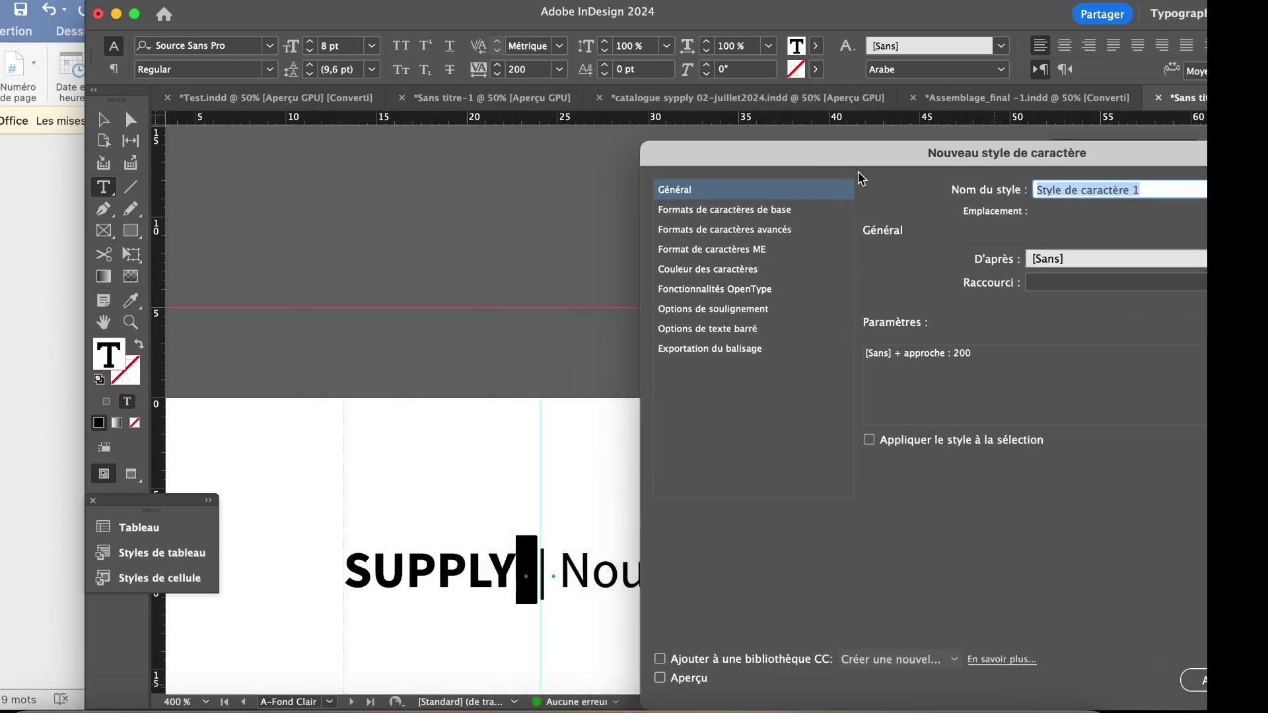
pyautogui.write('approche 200')
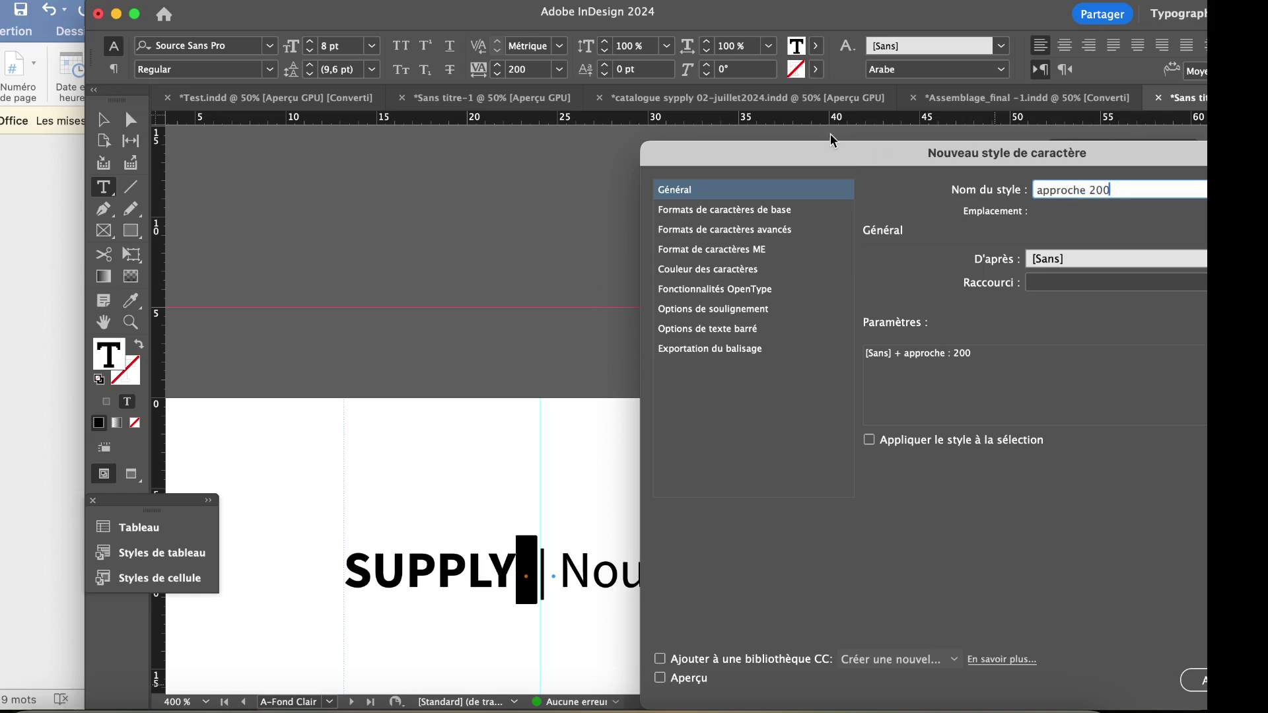
pyautogui.moveTo(814, 158); pyautogui.dragTo(563, 89)
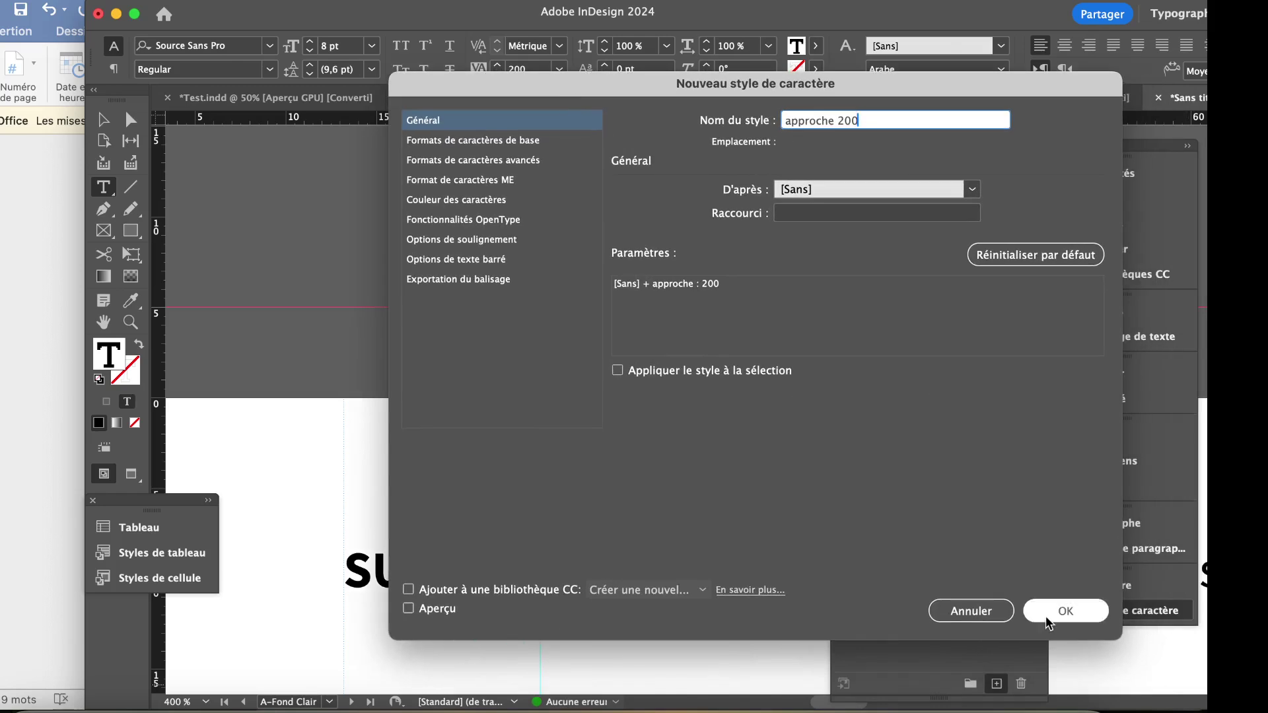
pyautogui.click(1065, 610)
# Apply the approche 200 character style to the spaces on both sides of the first vertical bar.
pyautogui.click(552, 578)
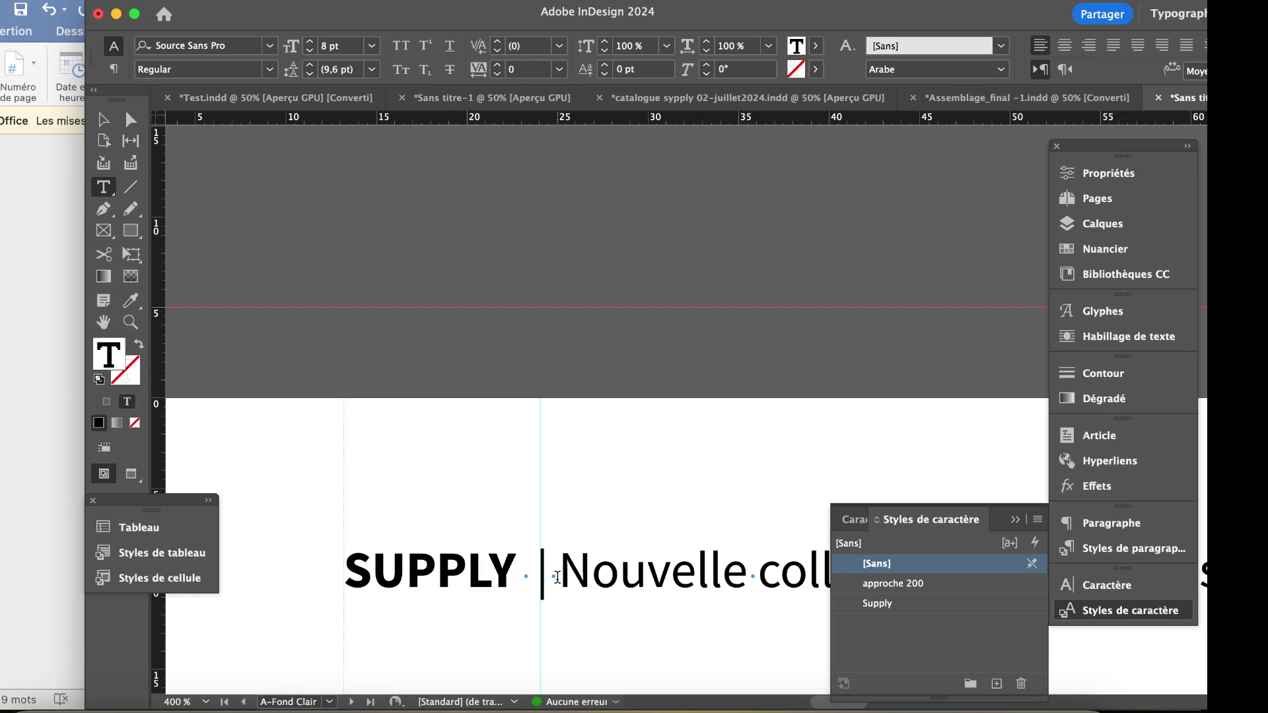
pyautogui.hotkey('shift', 'Right')
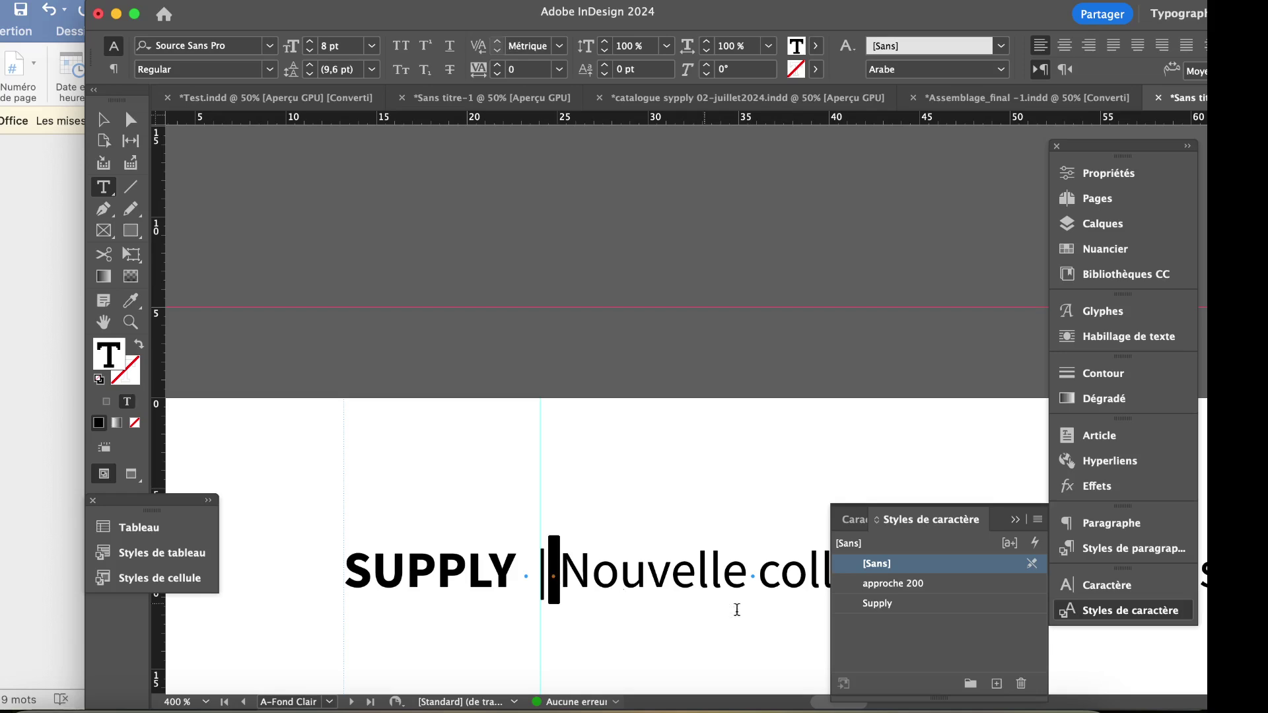
pyautogui.click(888, 584)
pyautogui.click(641, 574)
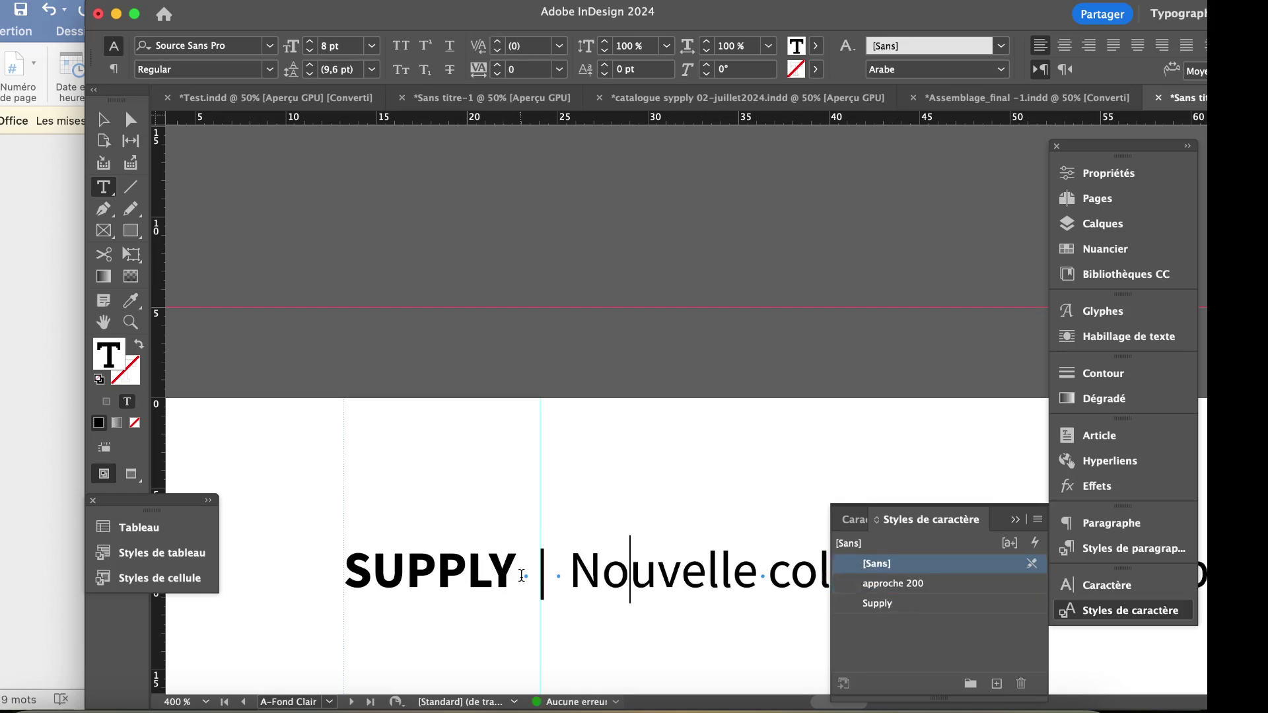
pyautogui.doubleClick(527, 575)
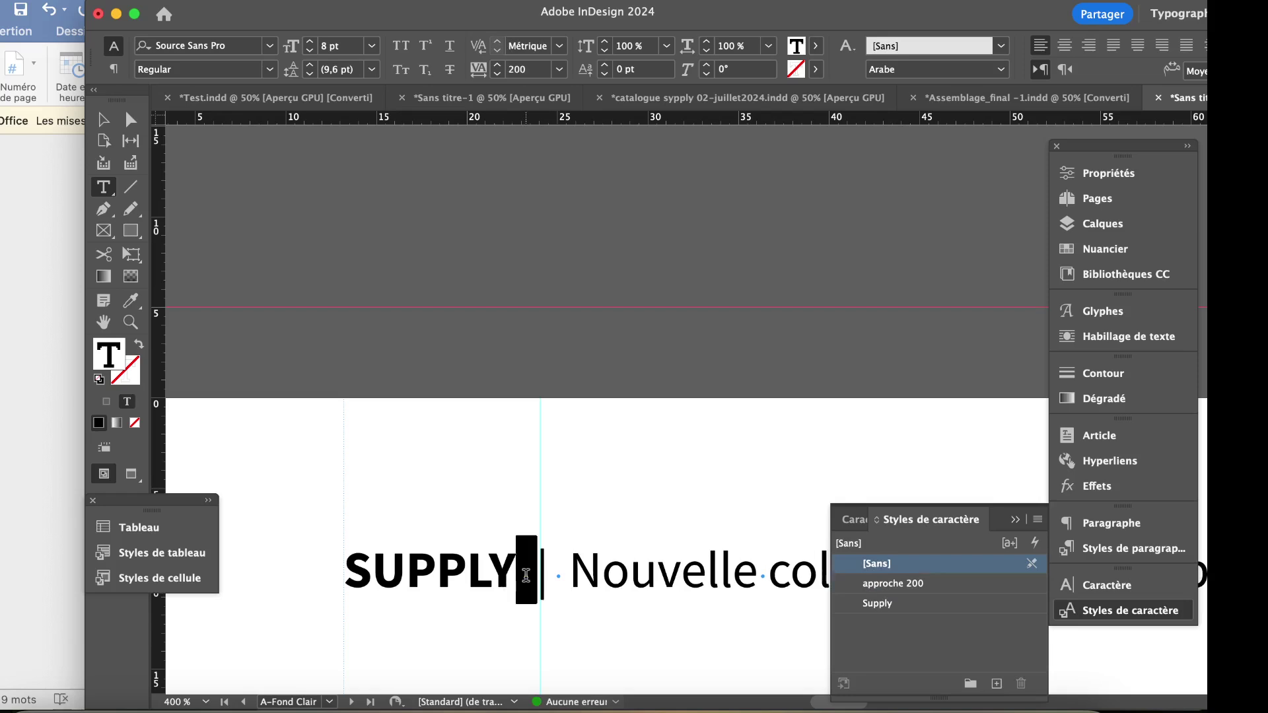
pyautogui.click(906, 582)
pyautogui.click(646, 588)
# Apply the approche 200 character style to the spaces on both sides of the vertical bar before getsupply.com.
pyautogui.hscroll(10, 640, 588)
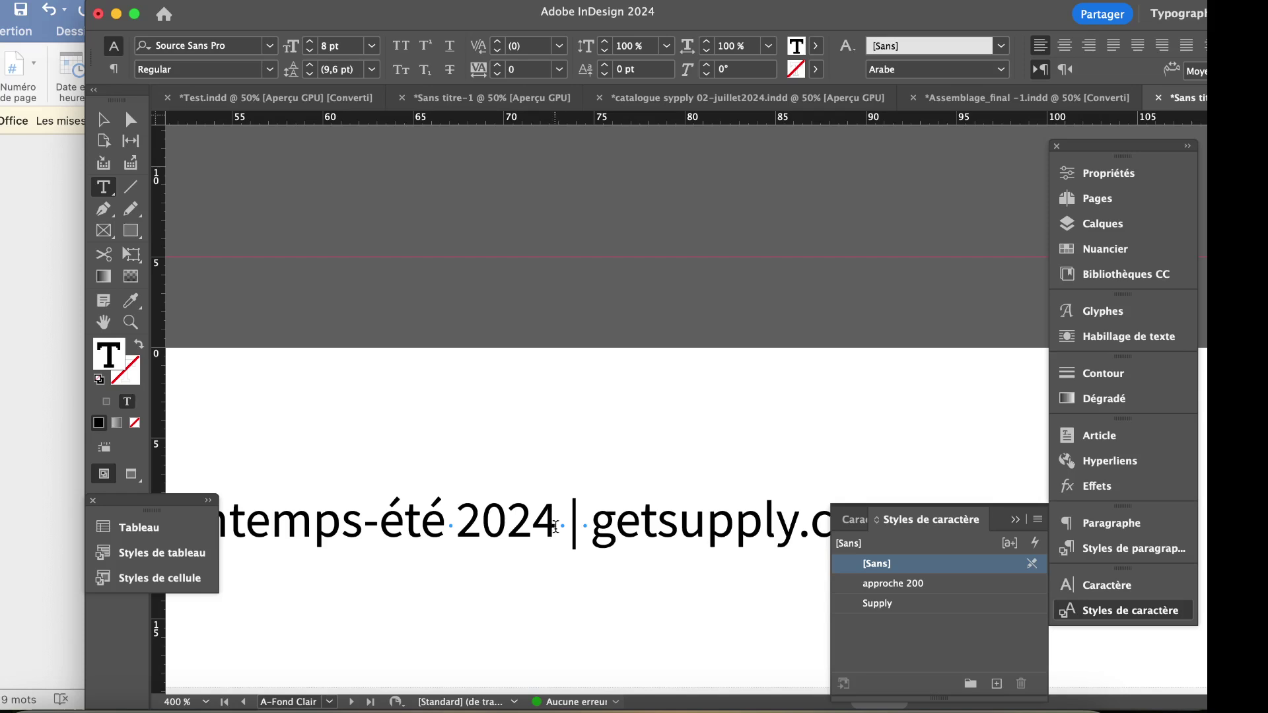
pyautogui.doubleClick(561, 525)
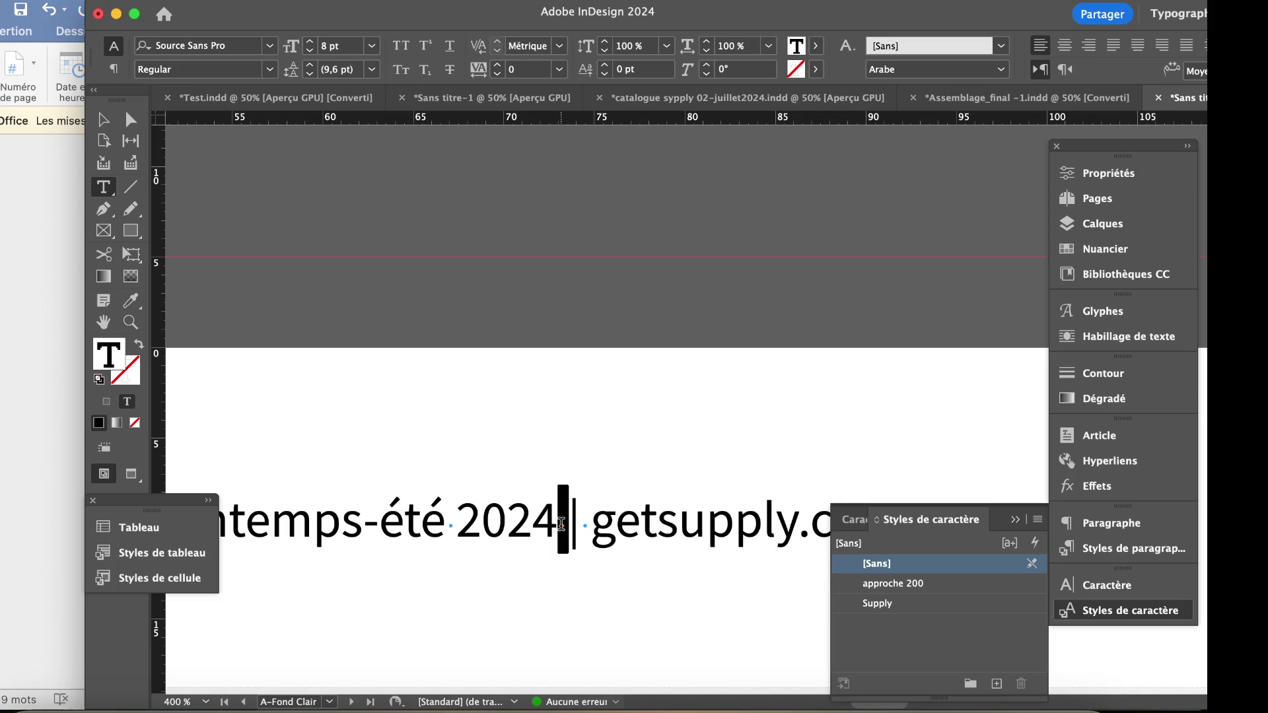
pyautogui.click(893, 584)
pyautogui.click(595, 523)
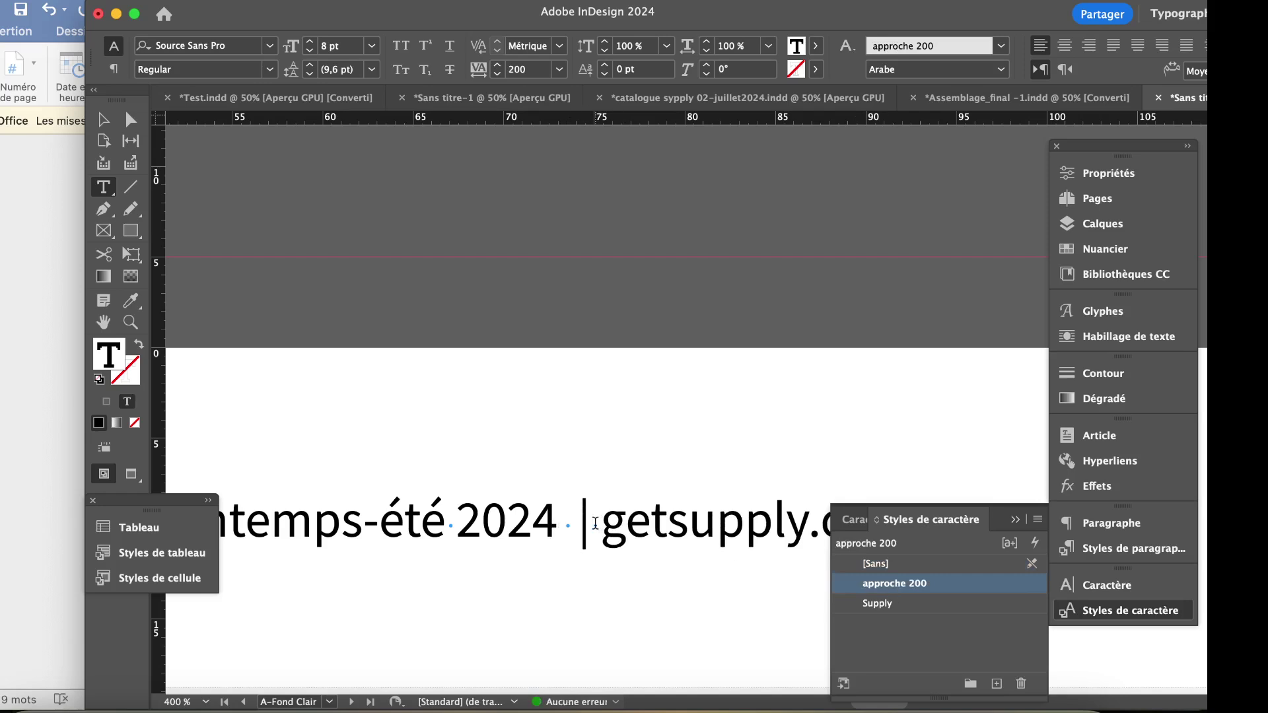
pyautogui.doubleClick(595, 523)
pyautogui.click(917, 586)
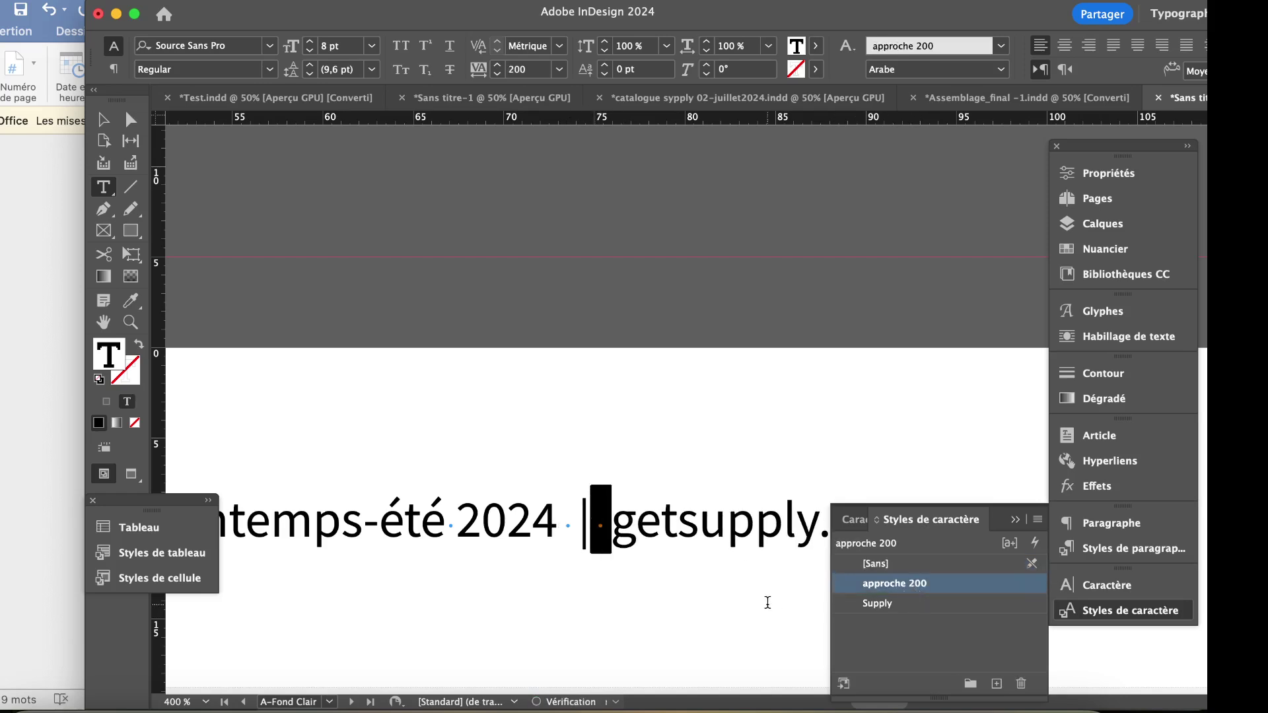
# Review the spacing around the header's vertical bars, check the Entete paragraph style for overrides, and select the header text frame.
pyautogui.scroll(-3, 767, 602)
pyautogui.hscroll(-5, 767, 602)
pyautogui.hscroll(-7, 767, 603)
pyautogui.scroll(3, 767, 602)
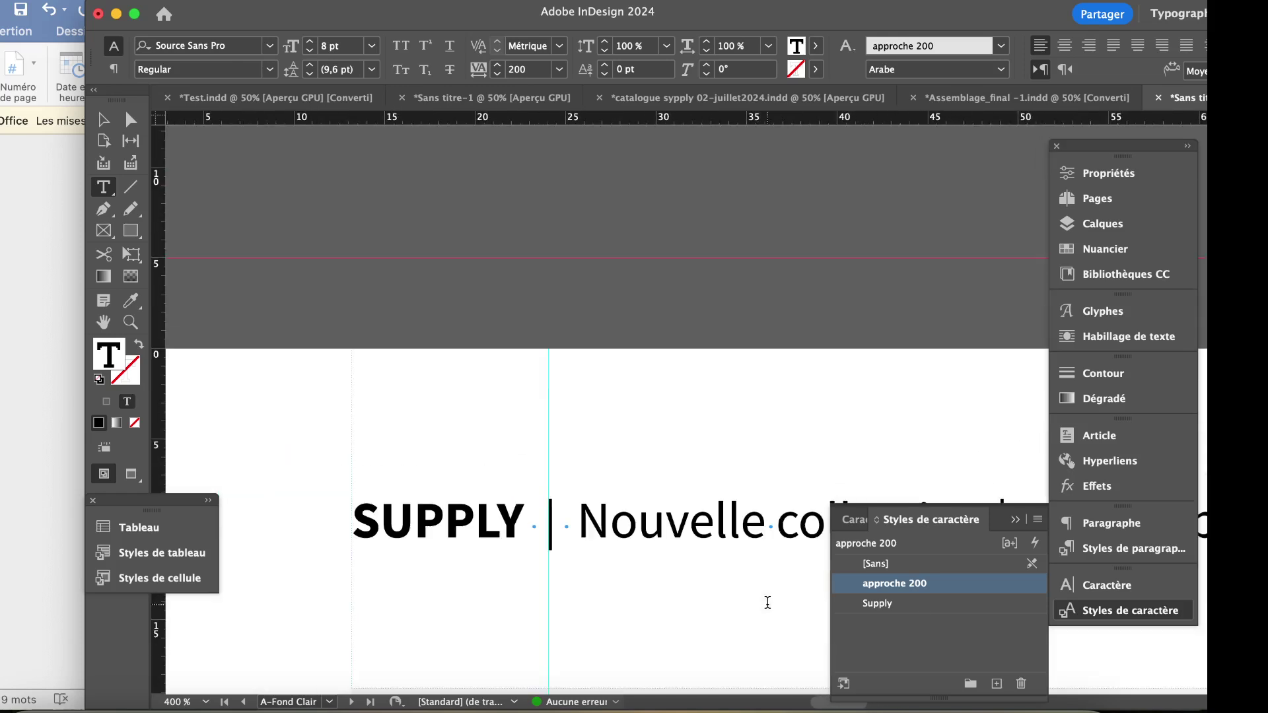
pyautogui.scroll(-1, 767, 602)
pyautogui.hscroll(1, 768, 602)
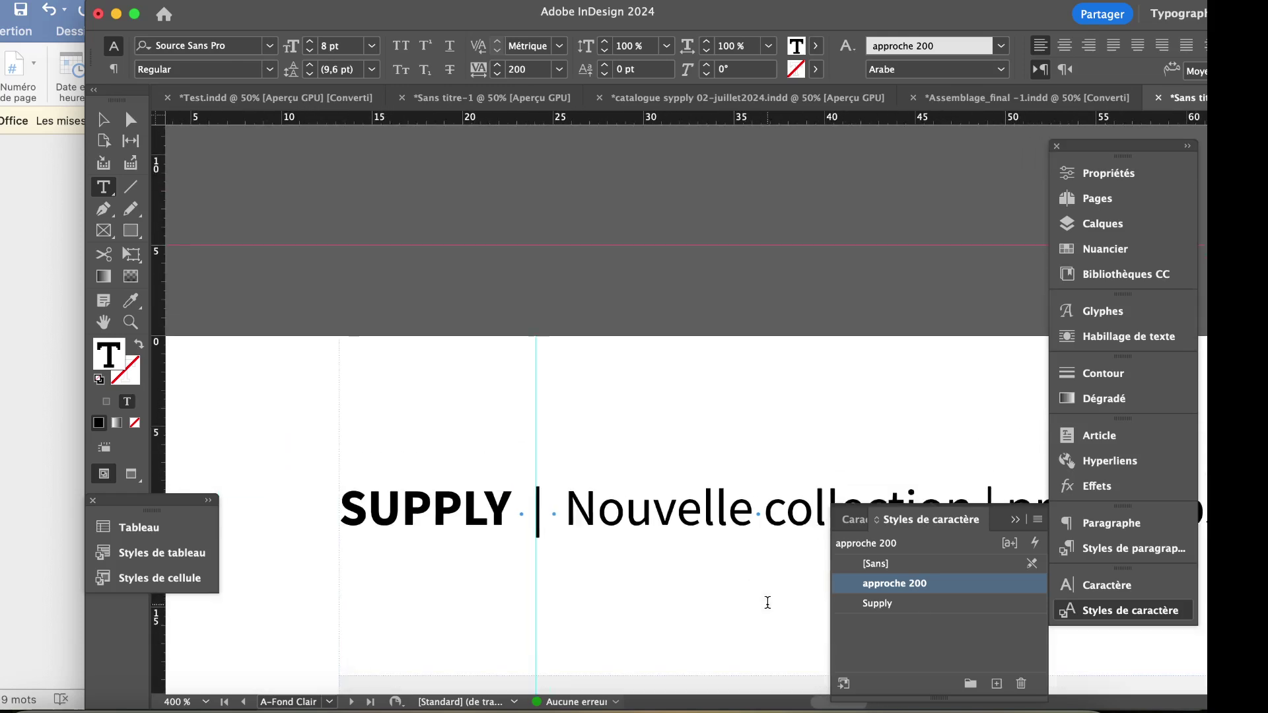
pyautogui.click(1132, 553)
pyautogui.hscroll(8, 514, 523)
pyautogui.scroll(-3, 514, 523)
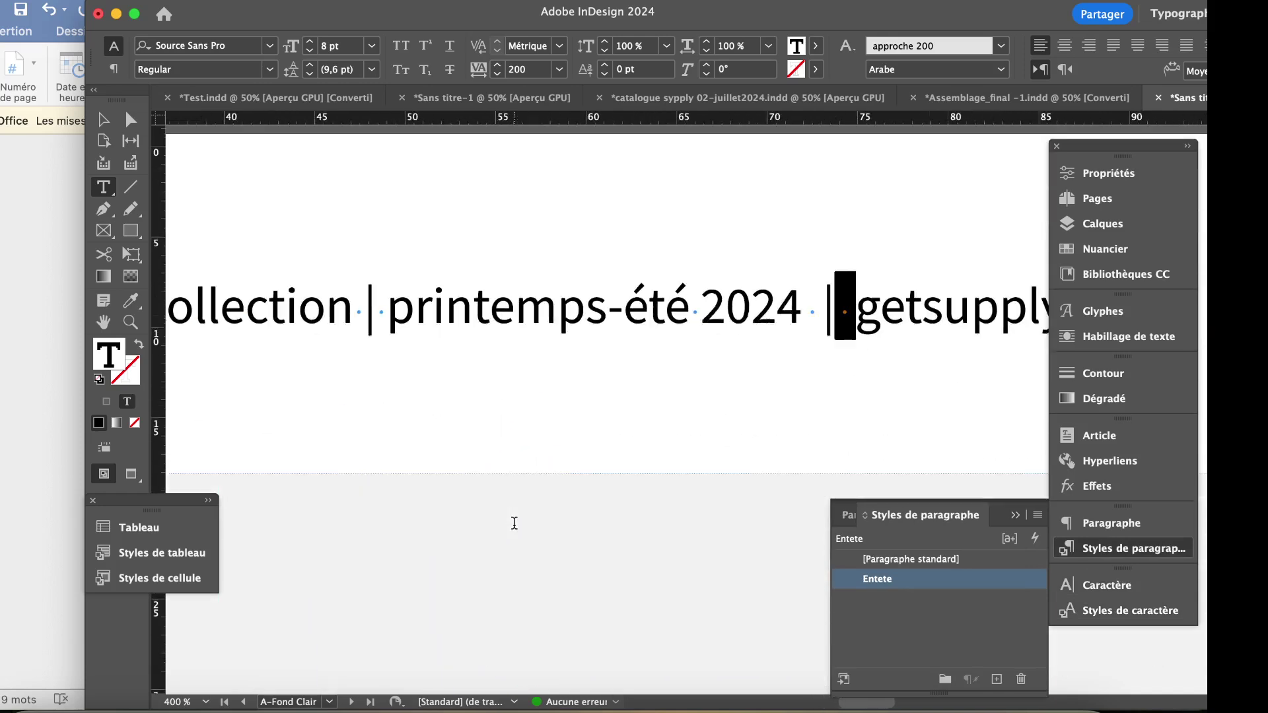
pyautogui.click(837, 304)
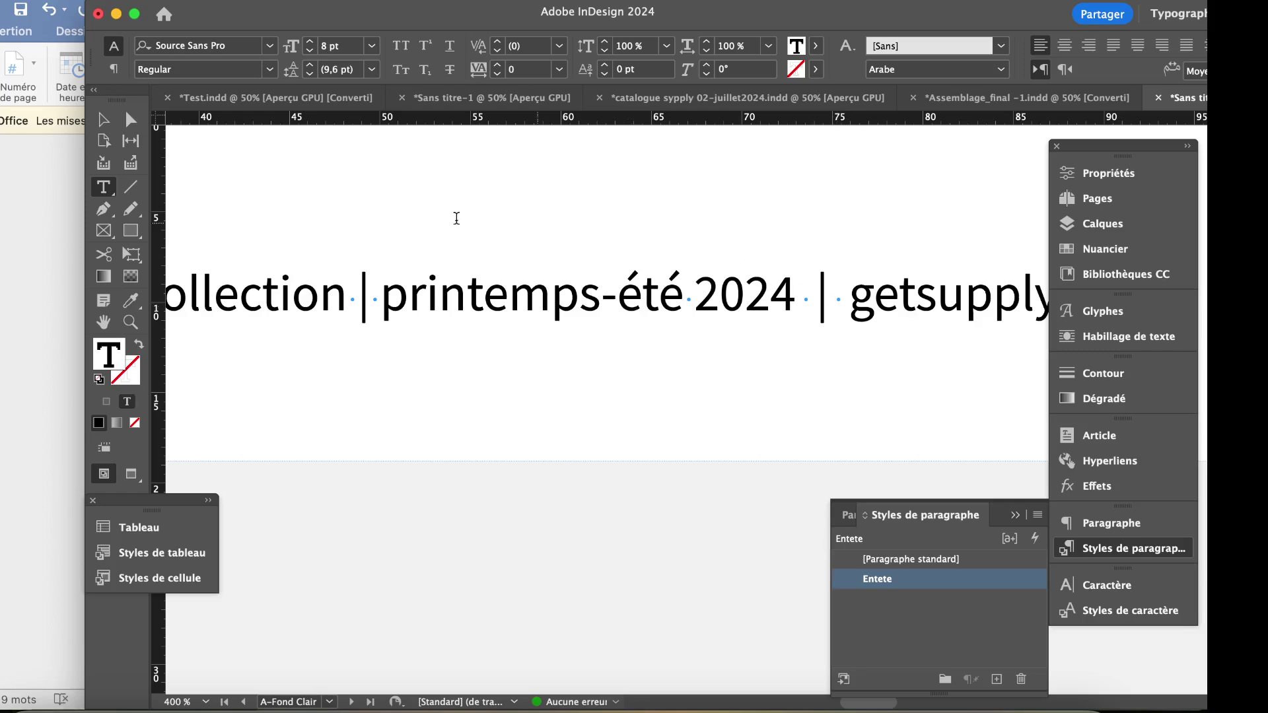
pyautogui.click(104, 121)
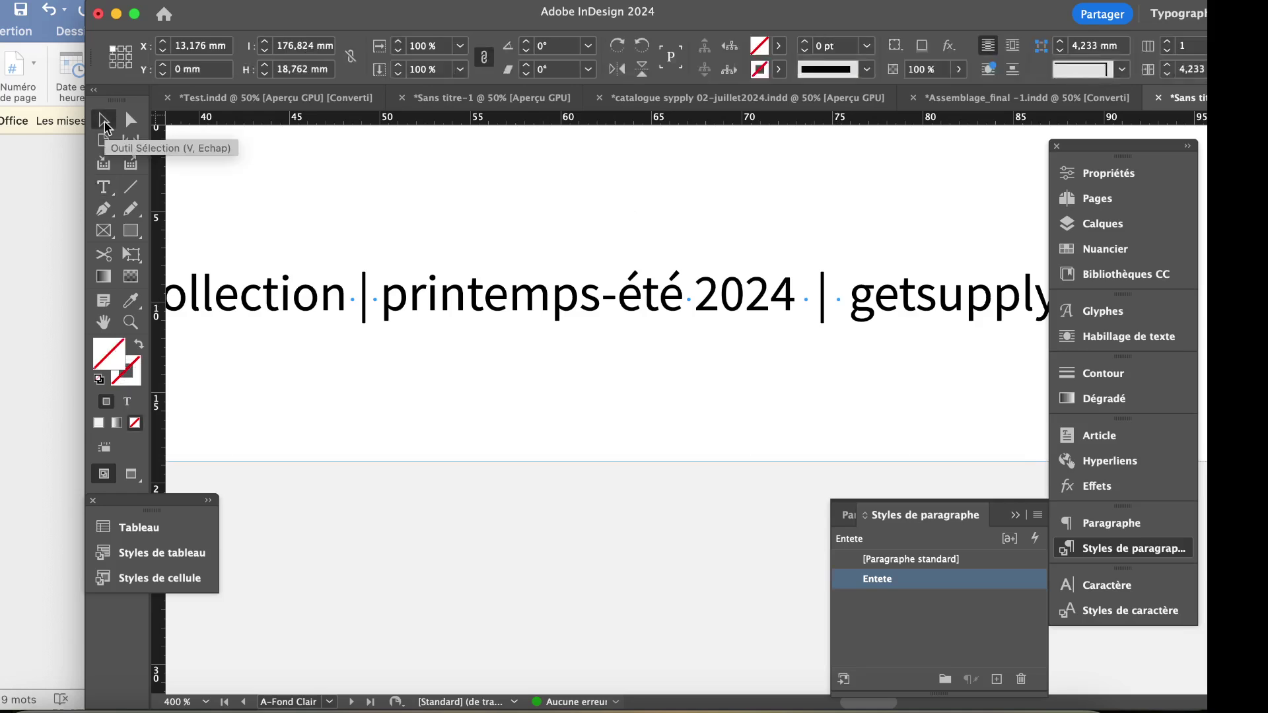
pyautogui.press('super+minus')
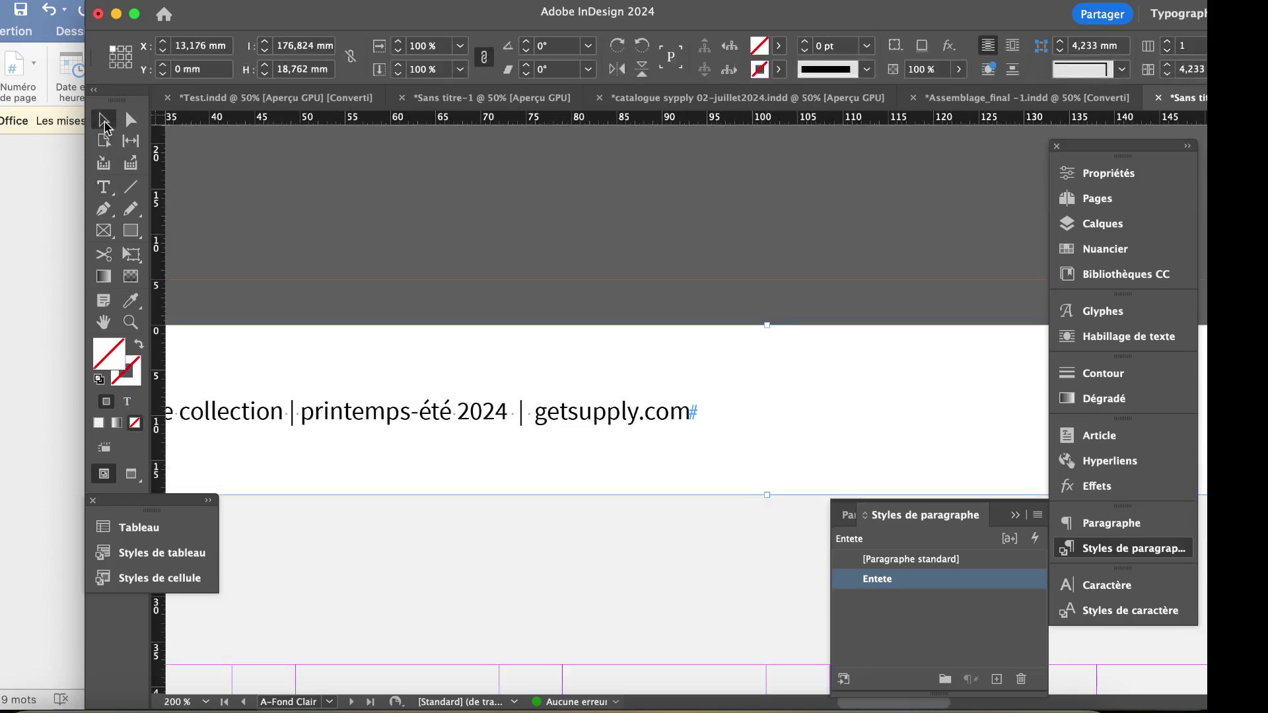
# Examine the header band across both pages of the A-Fond Clair master spread.
pyautogui.press('super+minus')
pyautogui.press('super+minus')
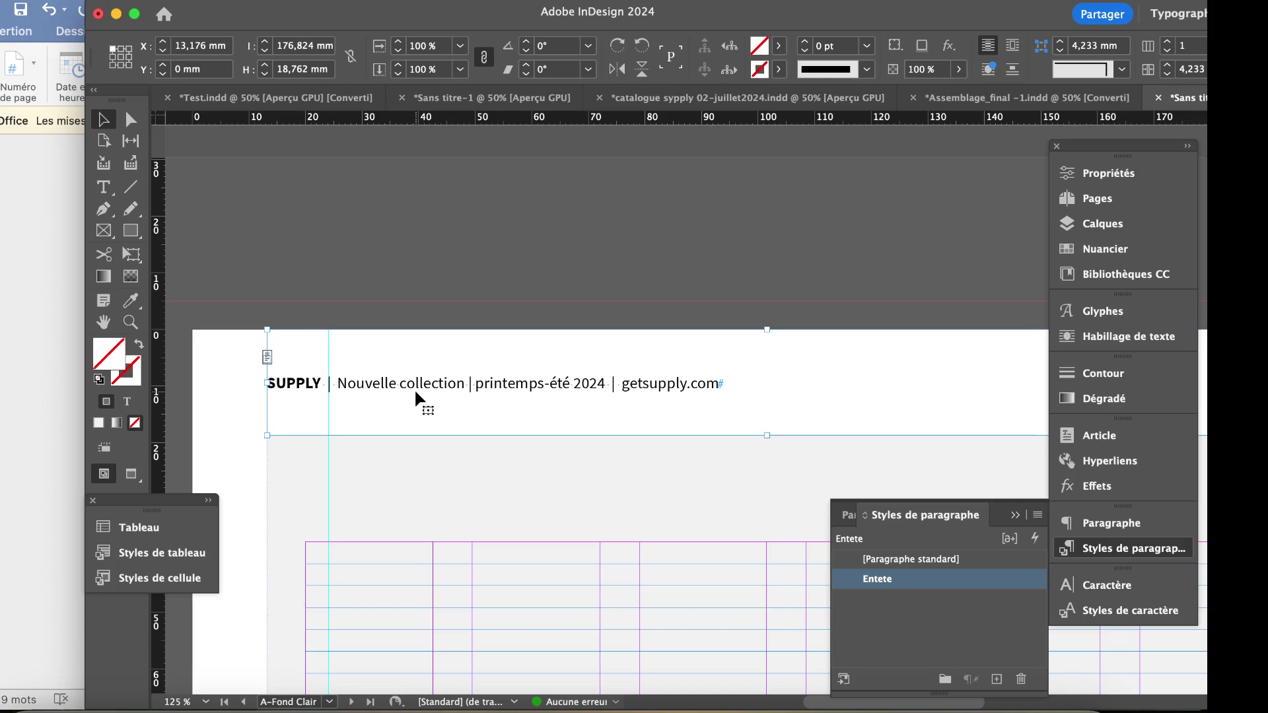
pyautogui.hscroll(15, 414, 387)
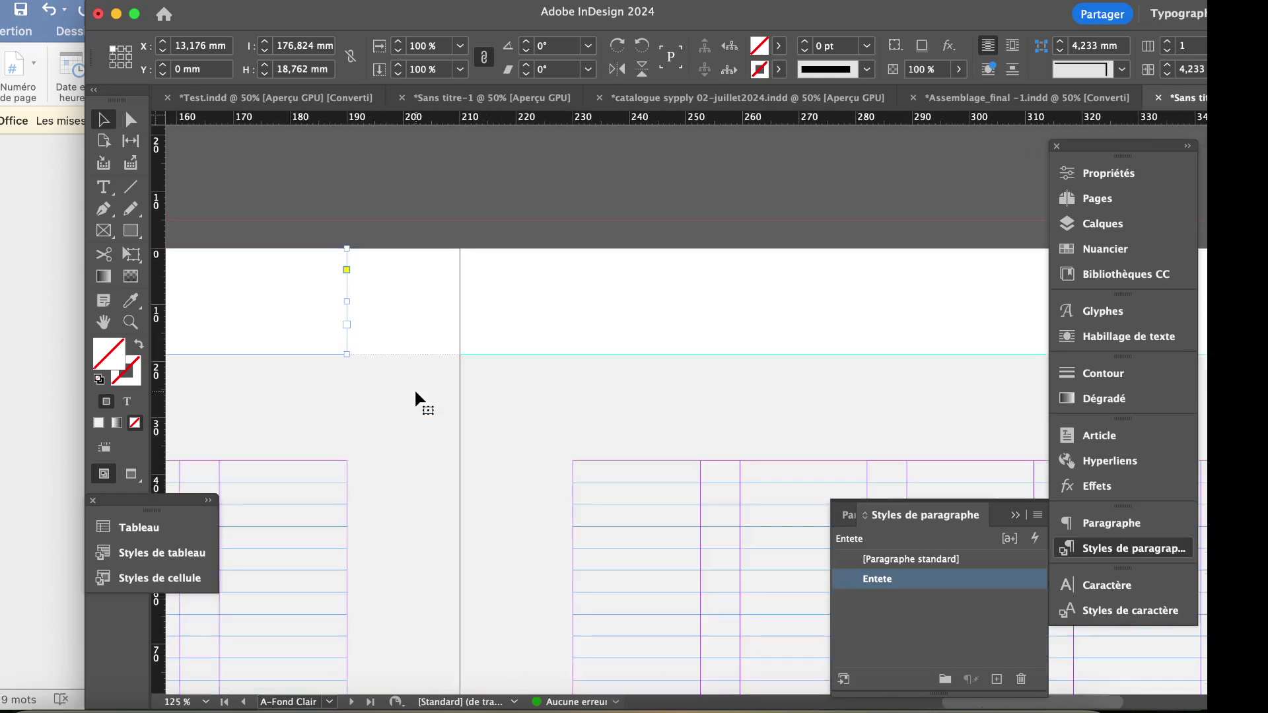
pyautogui.press('super+minus')
pyautogui.press('super+minus')
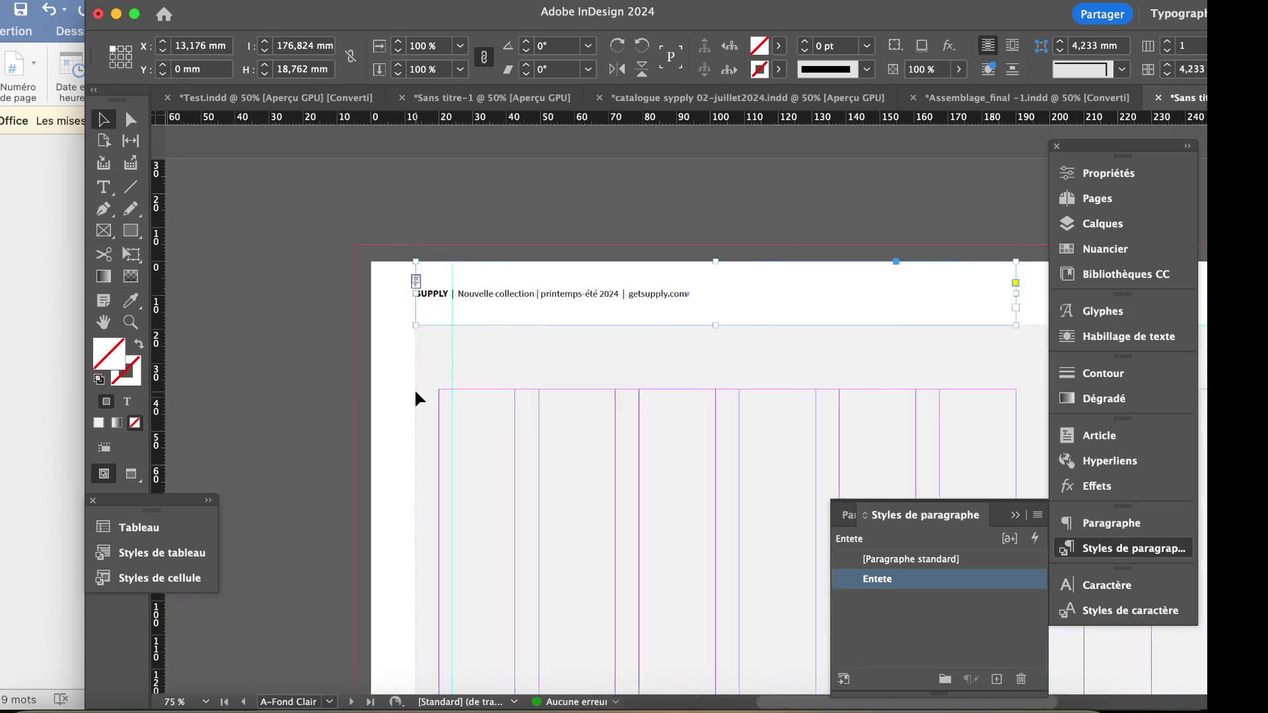
pyautogui.hscroll(10, 416, 395)
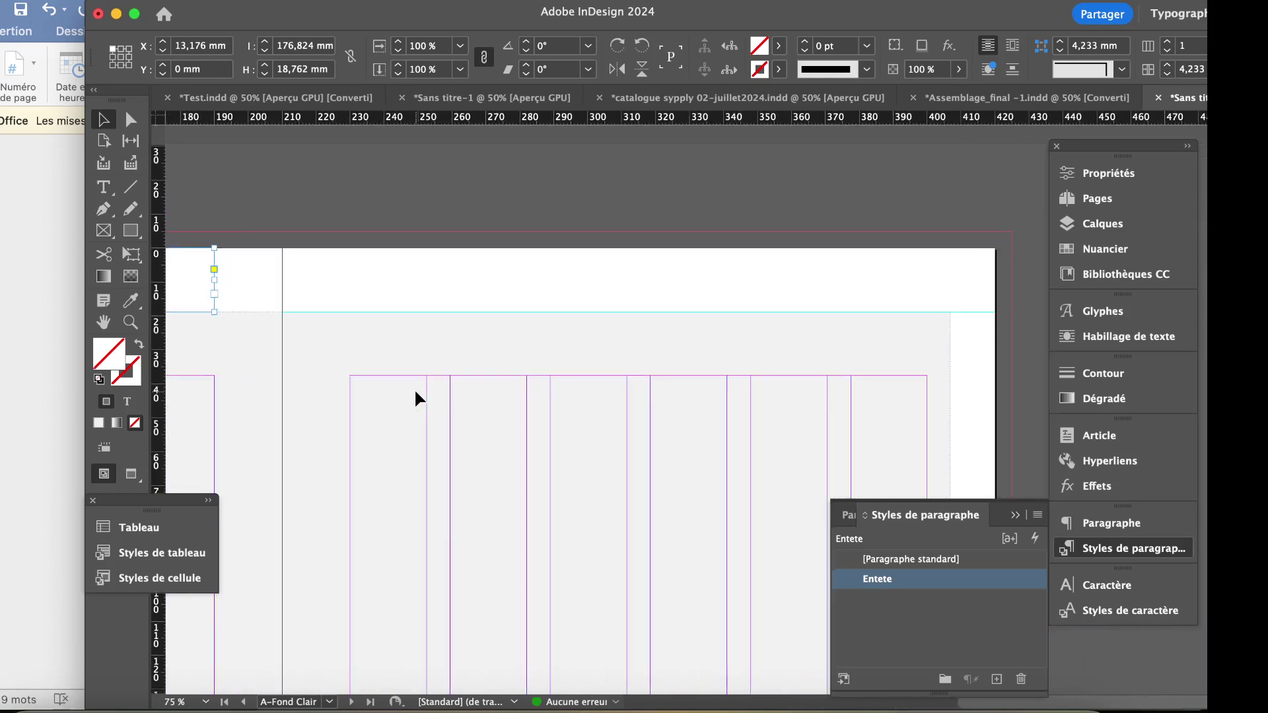
pyautogui.hscroll(-3, 414, 387)
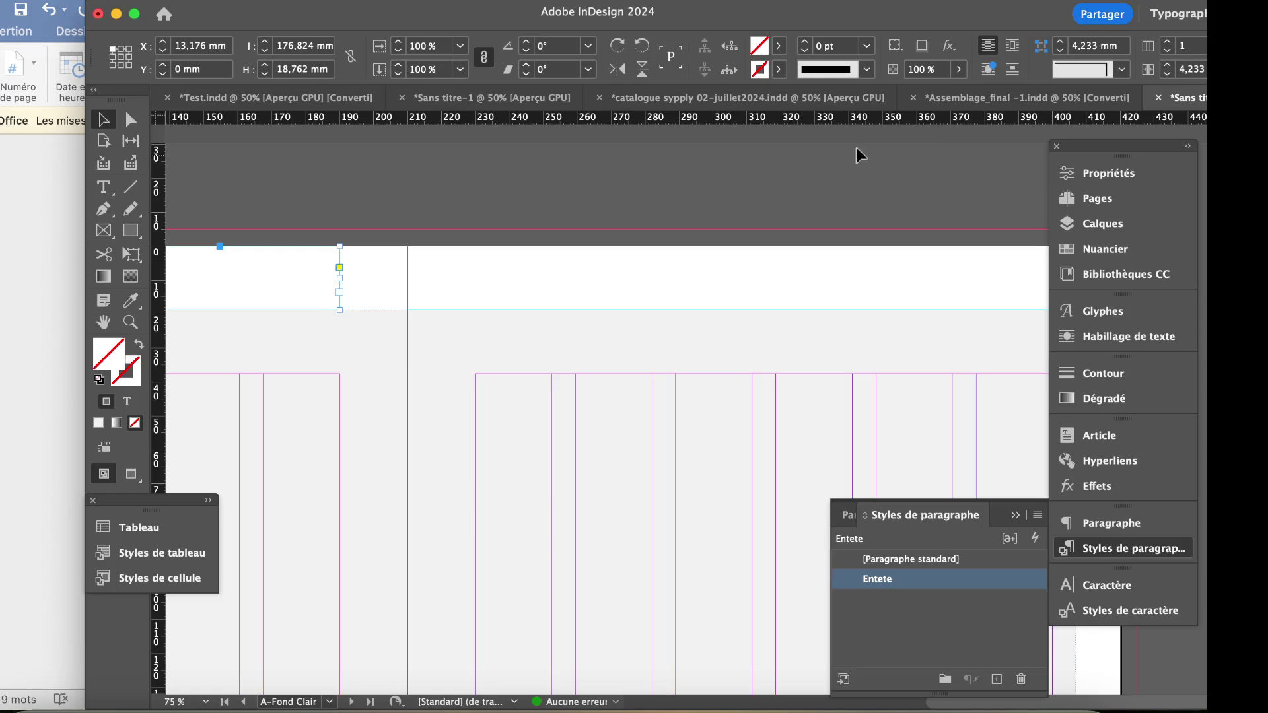
# Switch to Assemblage_final -1.indd and copy the slogan from the right-hand page header of its A-Fond Clair master.
pyautogui.click(986, 99)
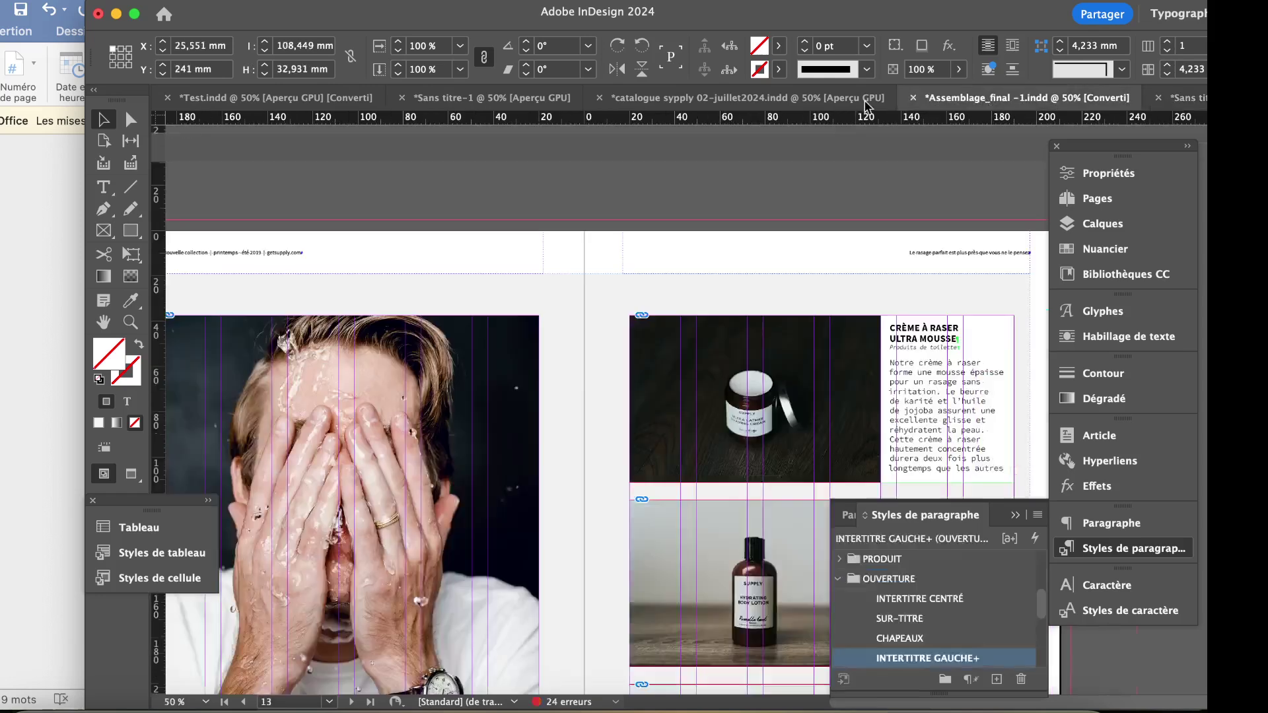
pyautogui.doubleClick(957, 250)
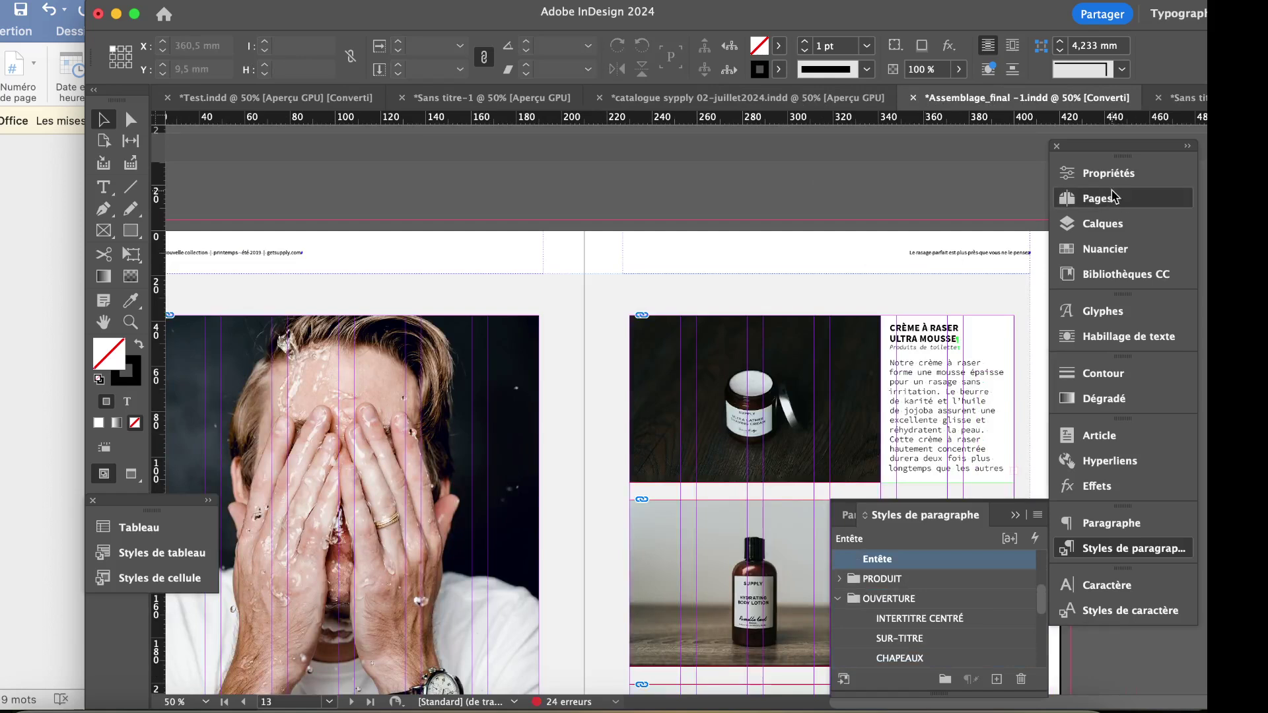
pyautogui.click(1096, 198)
pyautogui.doubleClick(952, 241)
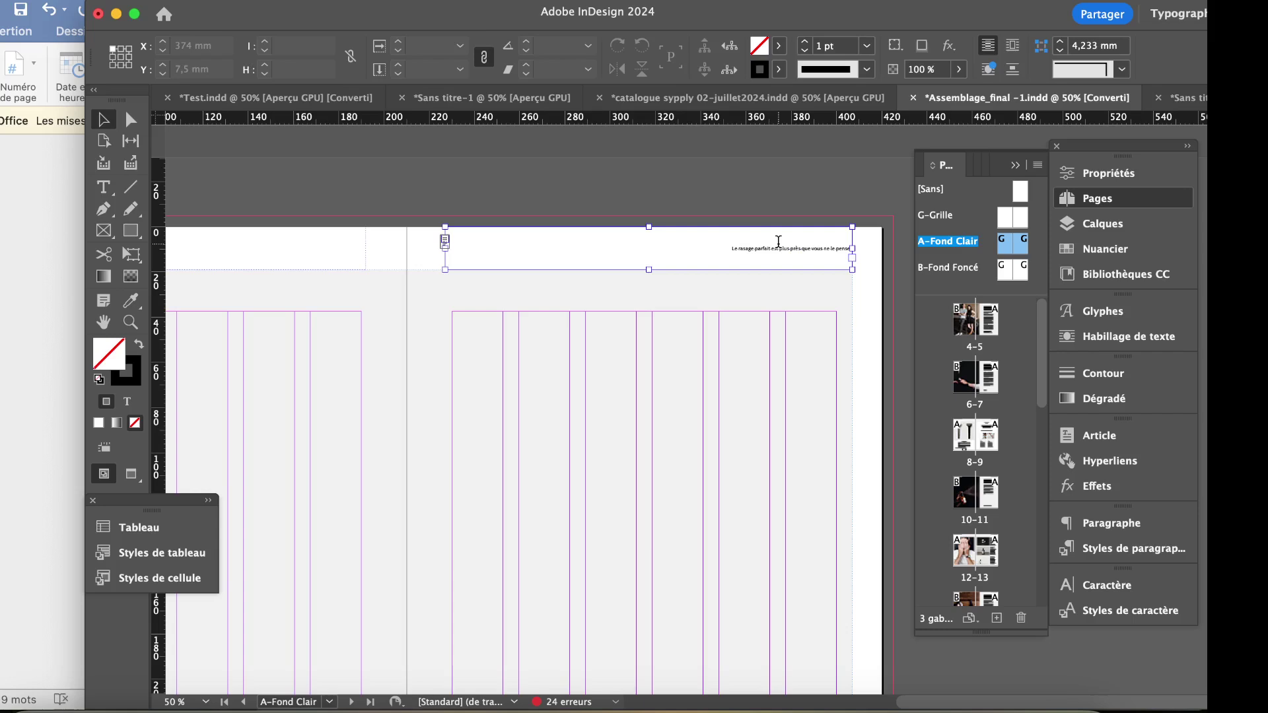
pyautogui.tripleClick(745, 248)
pyautogui.press('super+c')
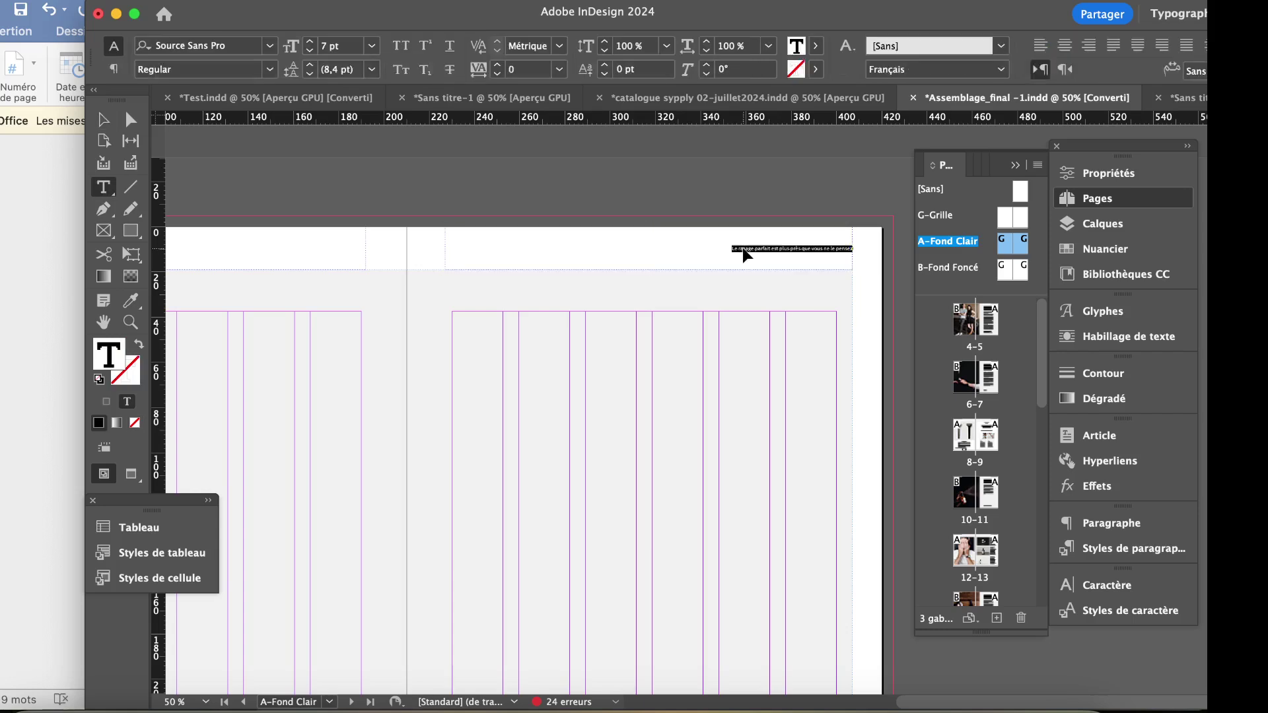
# Return to the untitled catalogue and draw a text frame about 176 mm wide across the right-hand page's header.
pyautogui.click(1186, 98)
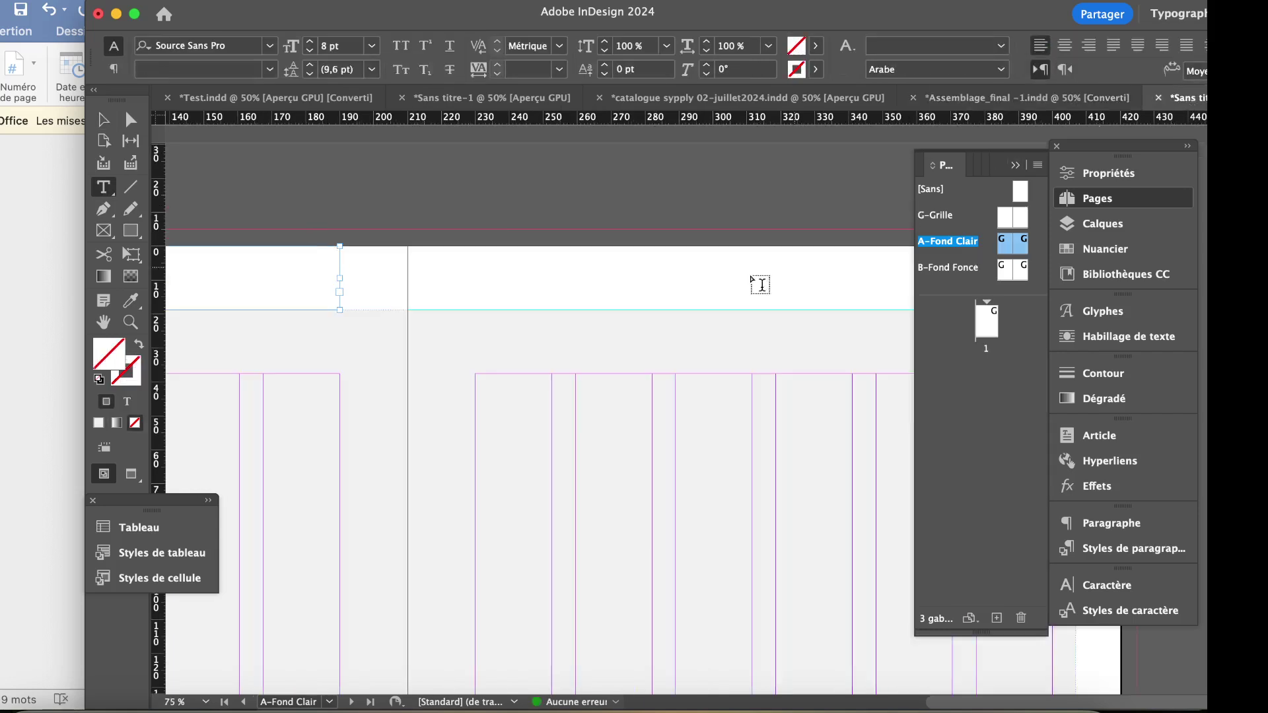
pyautogui.hscroll(5, 736, 284)
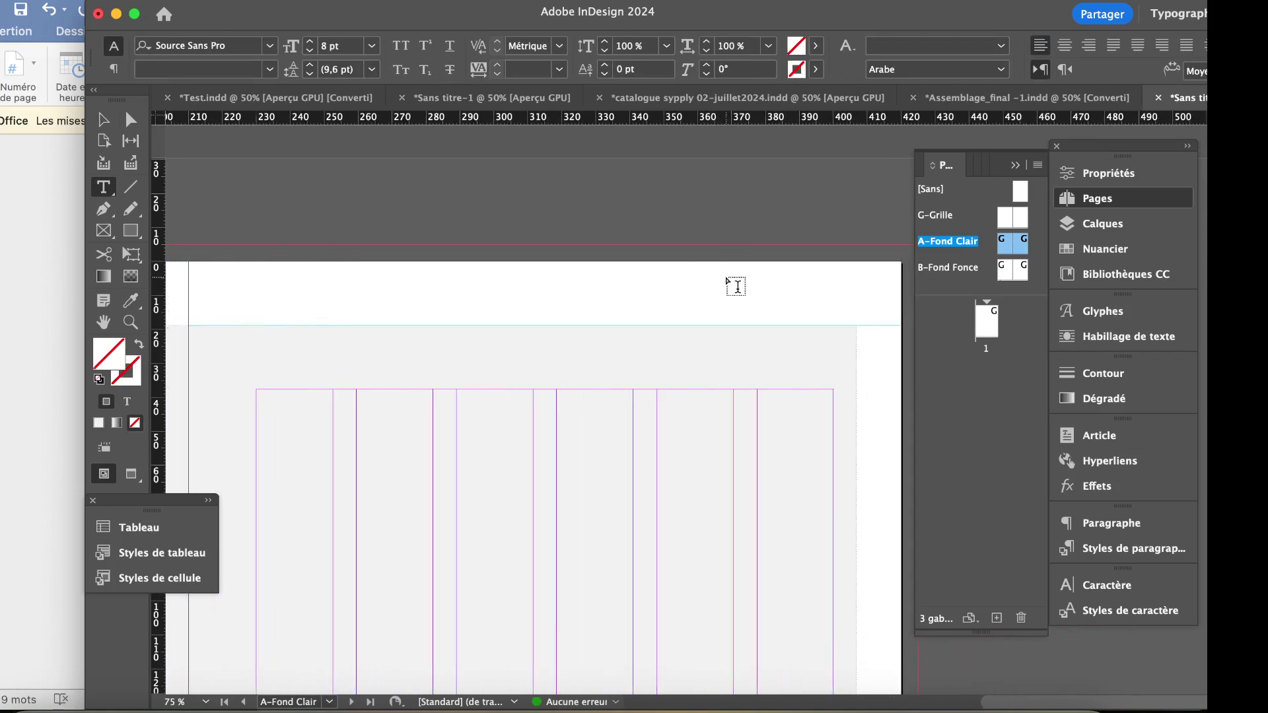
pyautogui.click(1124, 200)
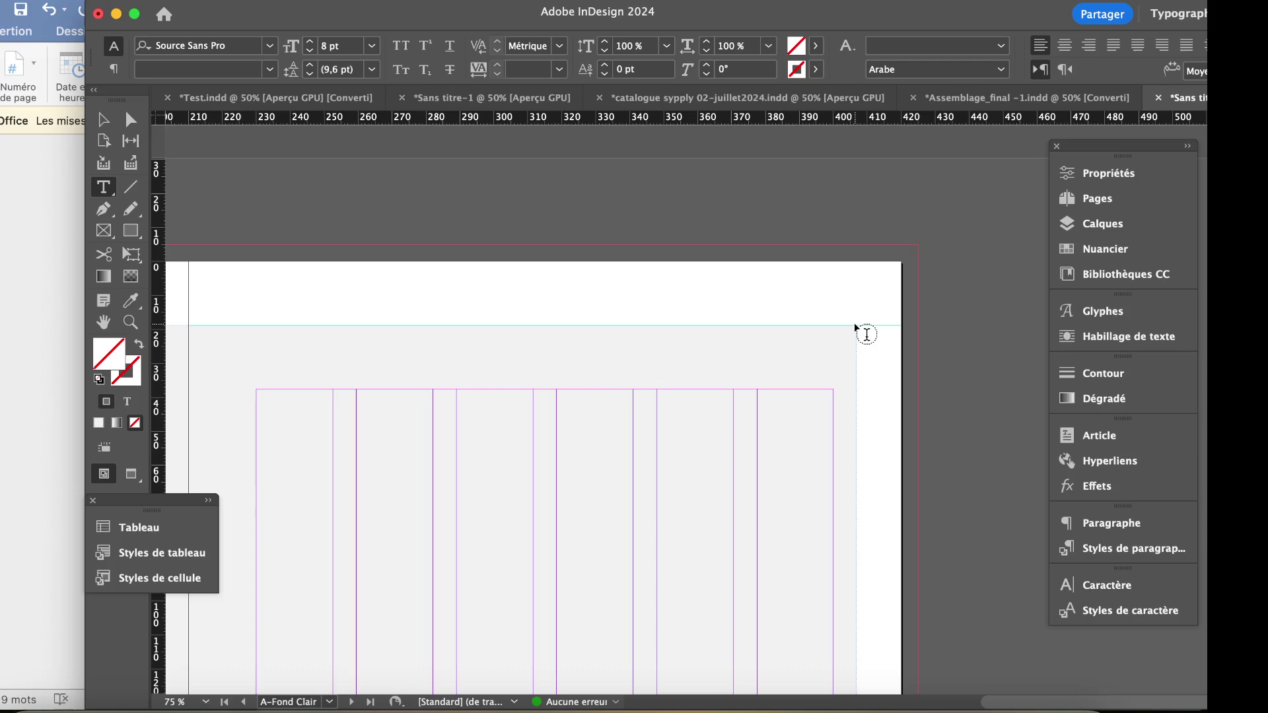
pyautogui.moveTo(856, 324)
pyautogui.mouseDown()
pyautogui.moveTo(684, 260)
pyautogui.moveTo(464, 265)
pyautogui.moveTo(319, 295)
pyautogui.moveTo(244, 370)
pyautogui.moveTo(263, 389)
pyautogui.moveTo(259, 263)
pyautogui.mouseUp()
pyautogui.press('super+v')
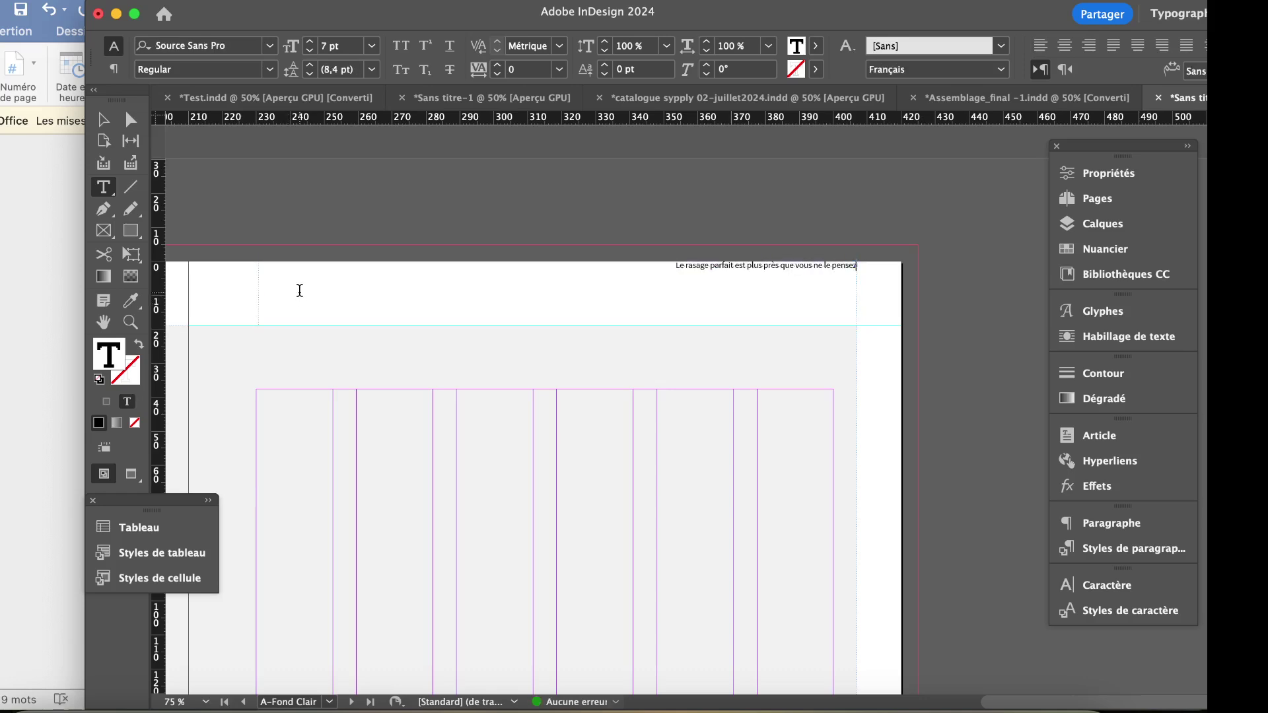
pyautogui.press('super+a')
pyautogui.press('super+z')
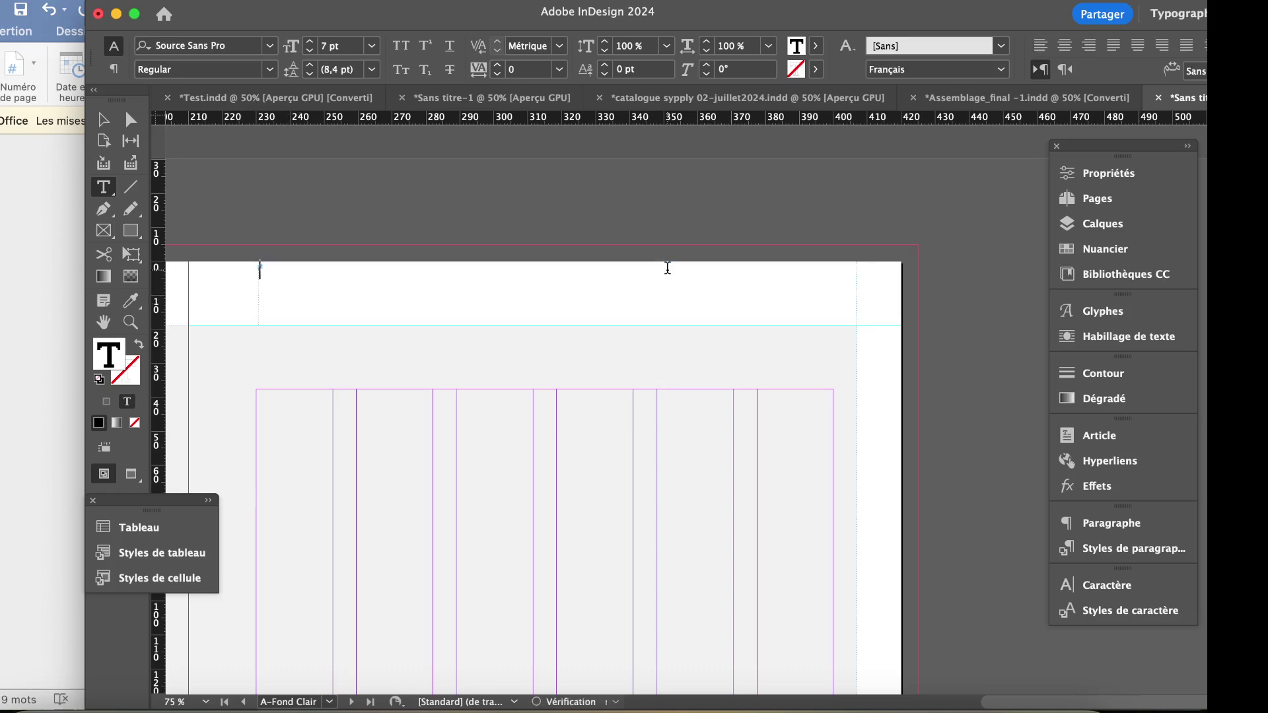
# Paste the slogan without formatting into the right-hand header frame and apply the Entete paragraph style to it.
pyautogui.click(82, 0)
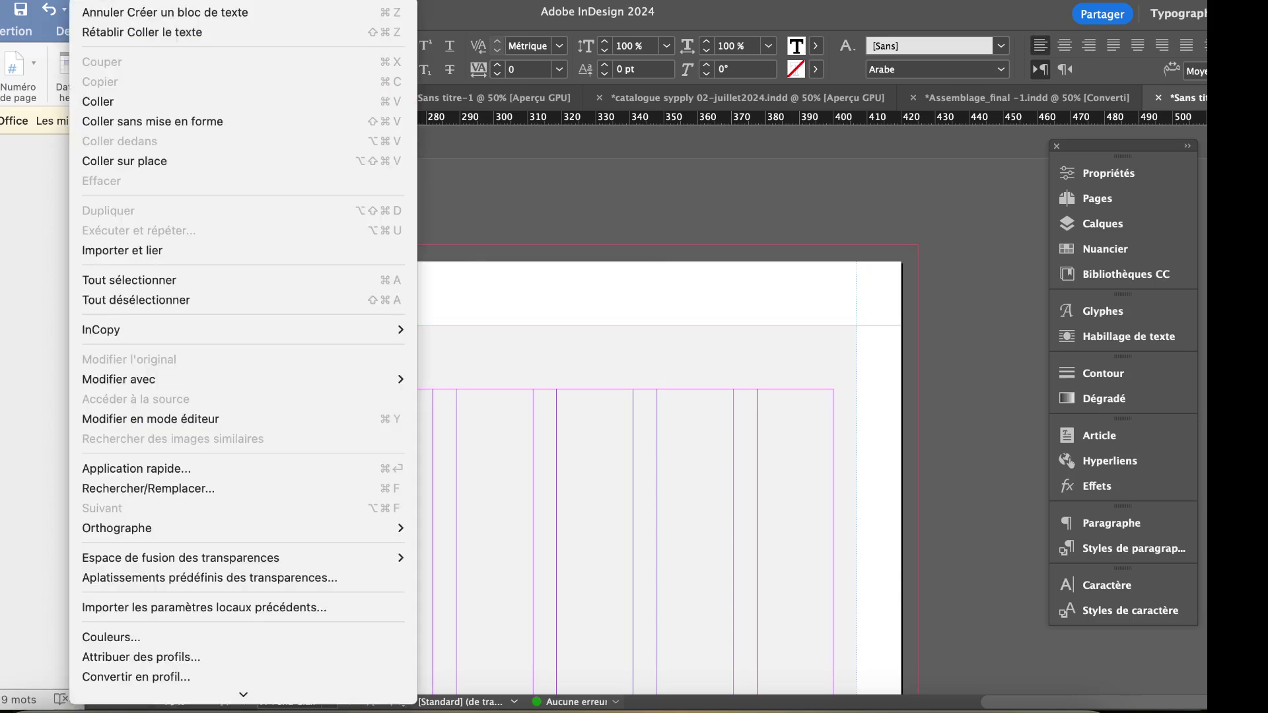
pyautogui.click(165, 122)
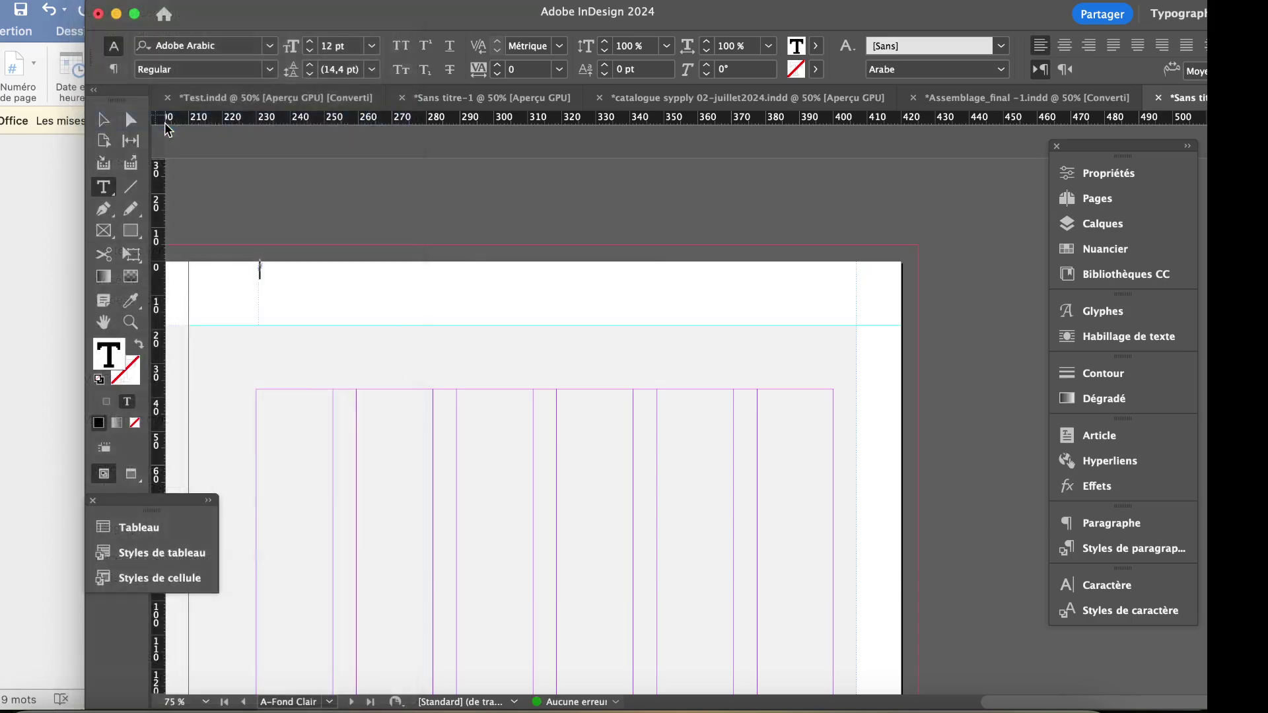
pyautogui.tripleClick(313, 273)
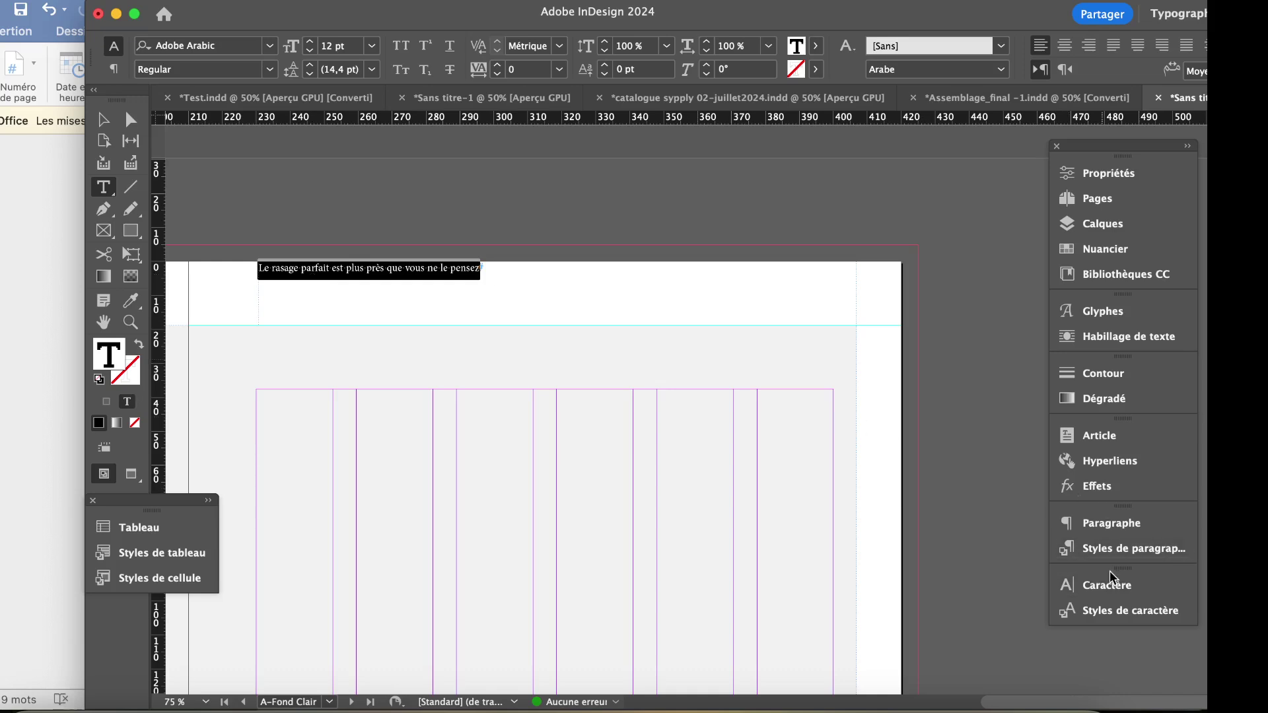
pyautogui.hscroll(-5, 877, 541)
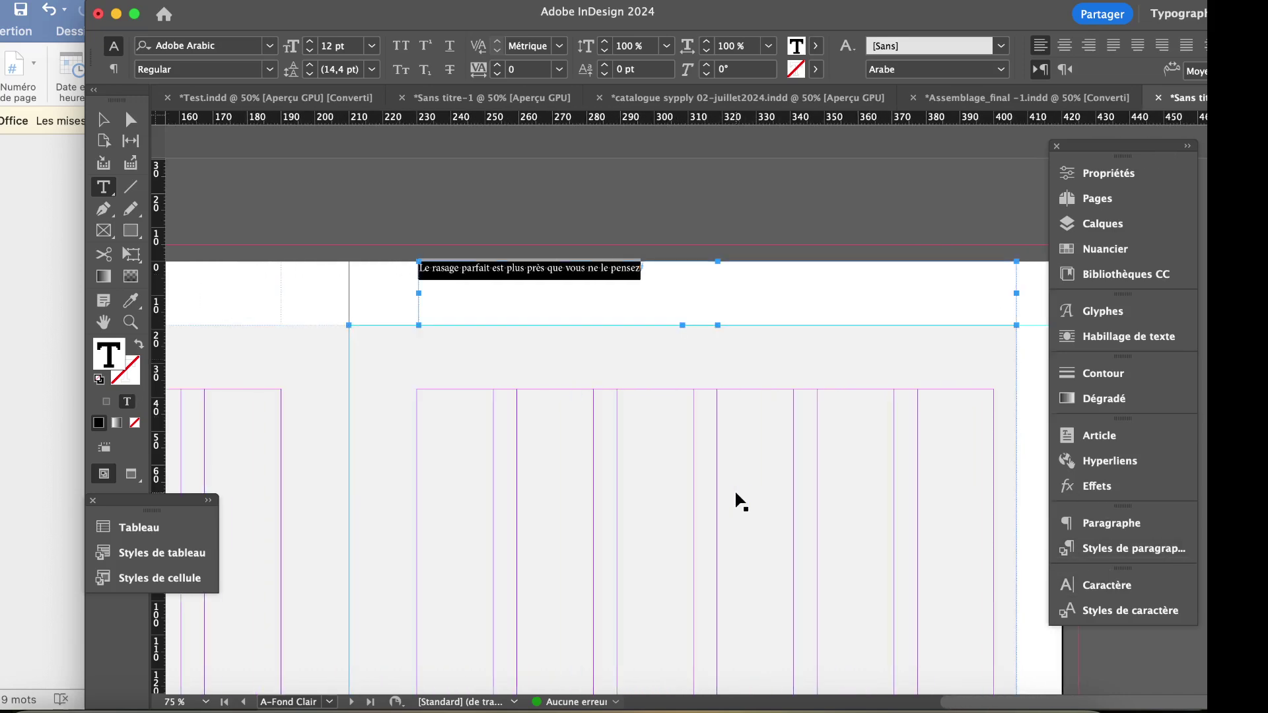
pyautogui.press('super+minus')
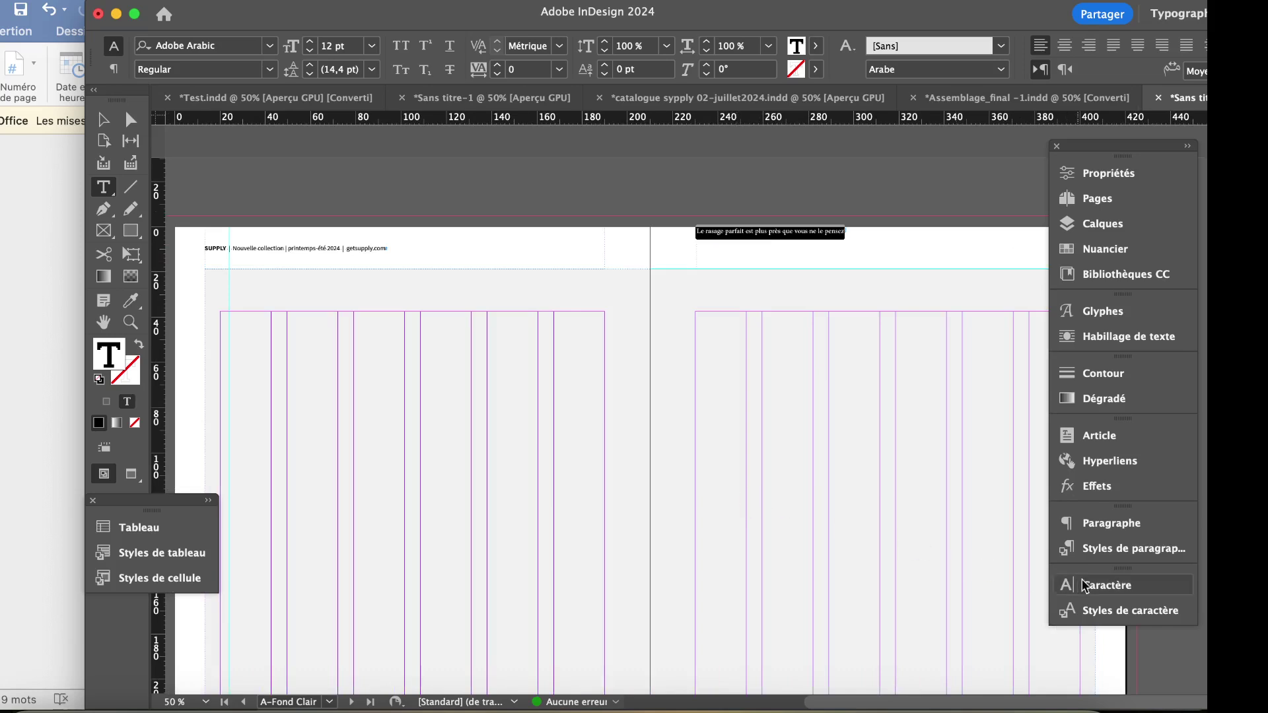
pyautogui.click(1131, 548)
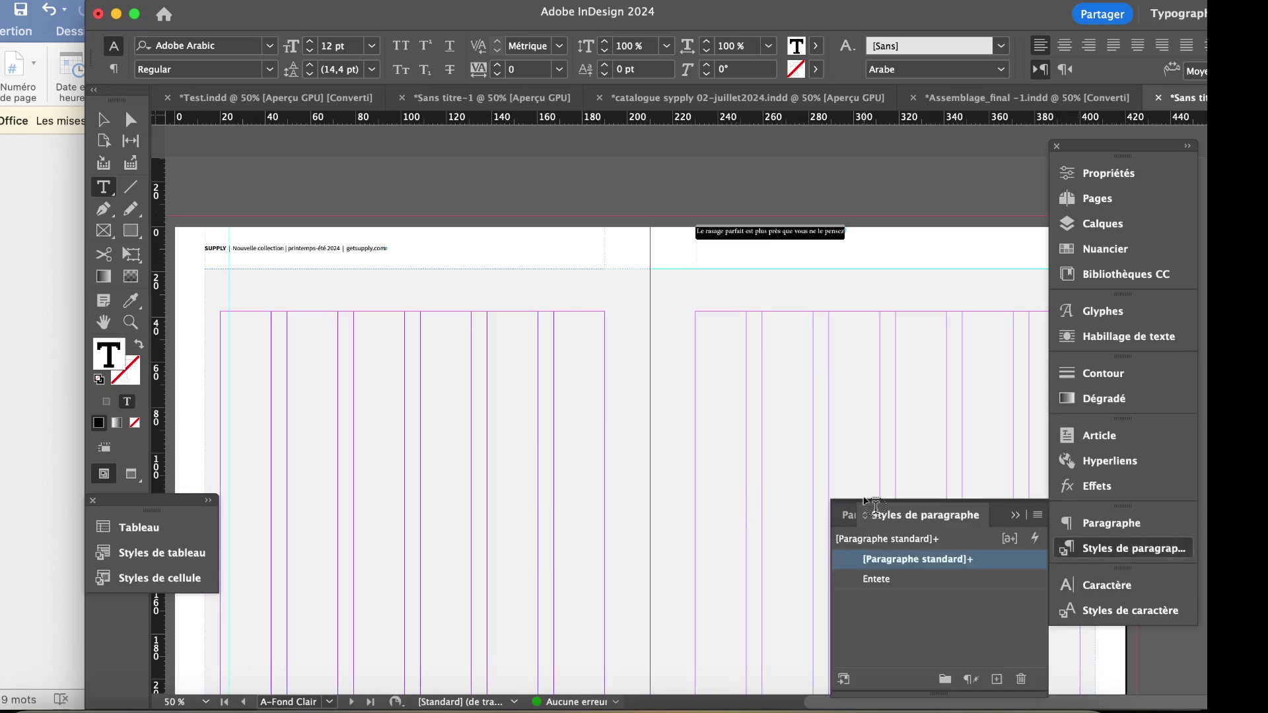
pyautogui.click(889, 579)
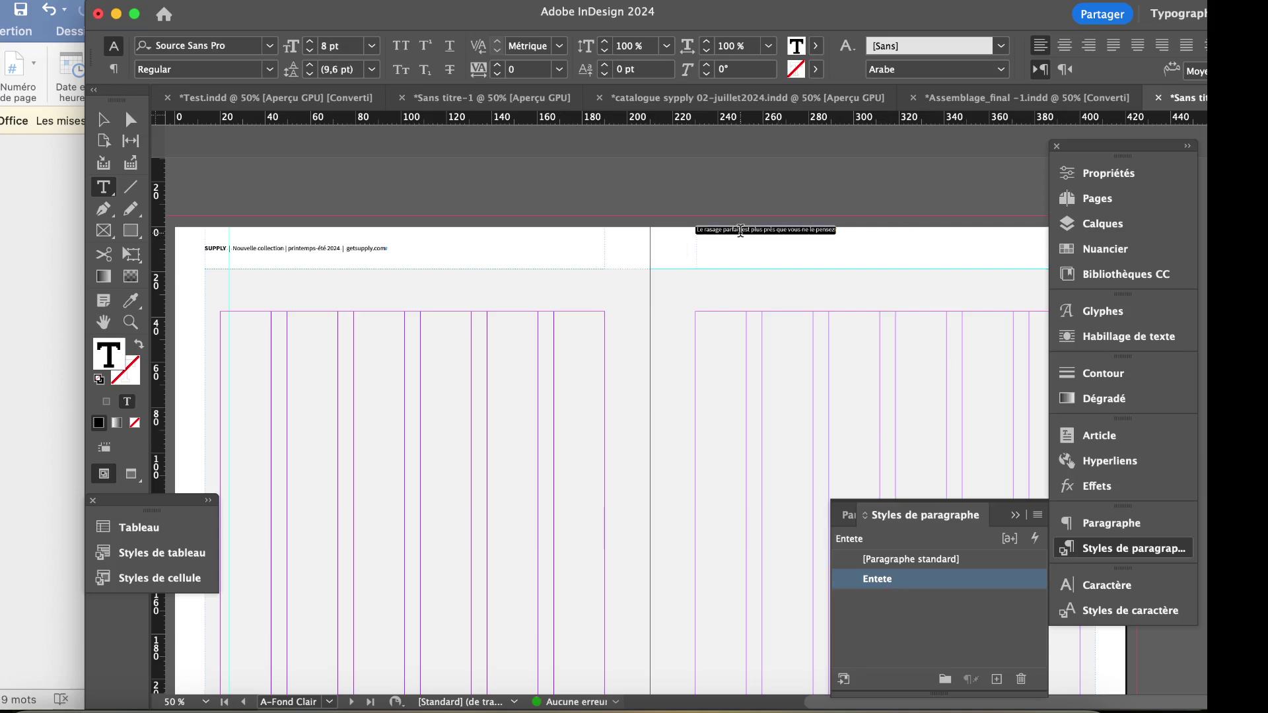
# Set the right-hand header frame's vertical justification to Centrer.
pyautogui.press('super+b')
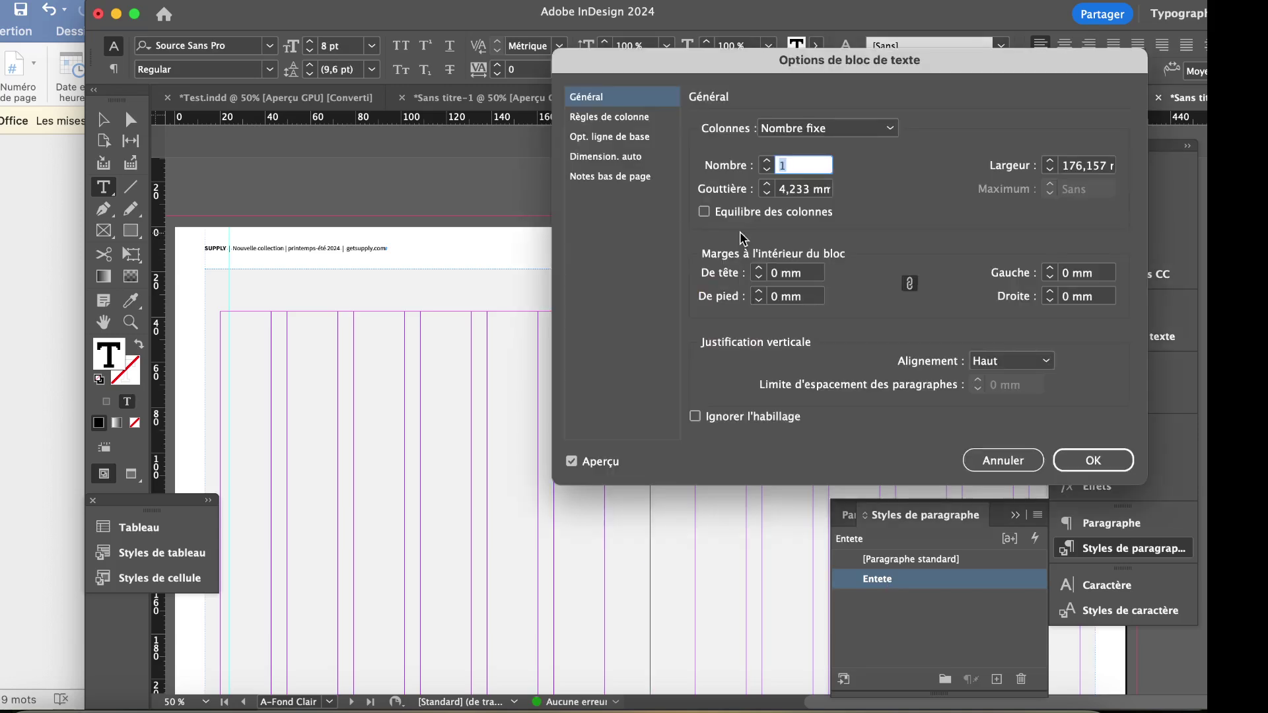
pyautogui.click(1028, 362)
pyautogui.click(1029, 399)
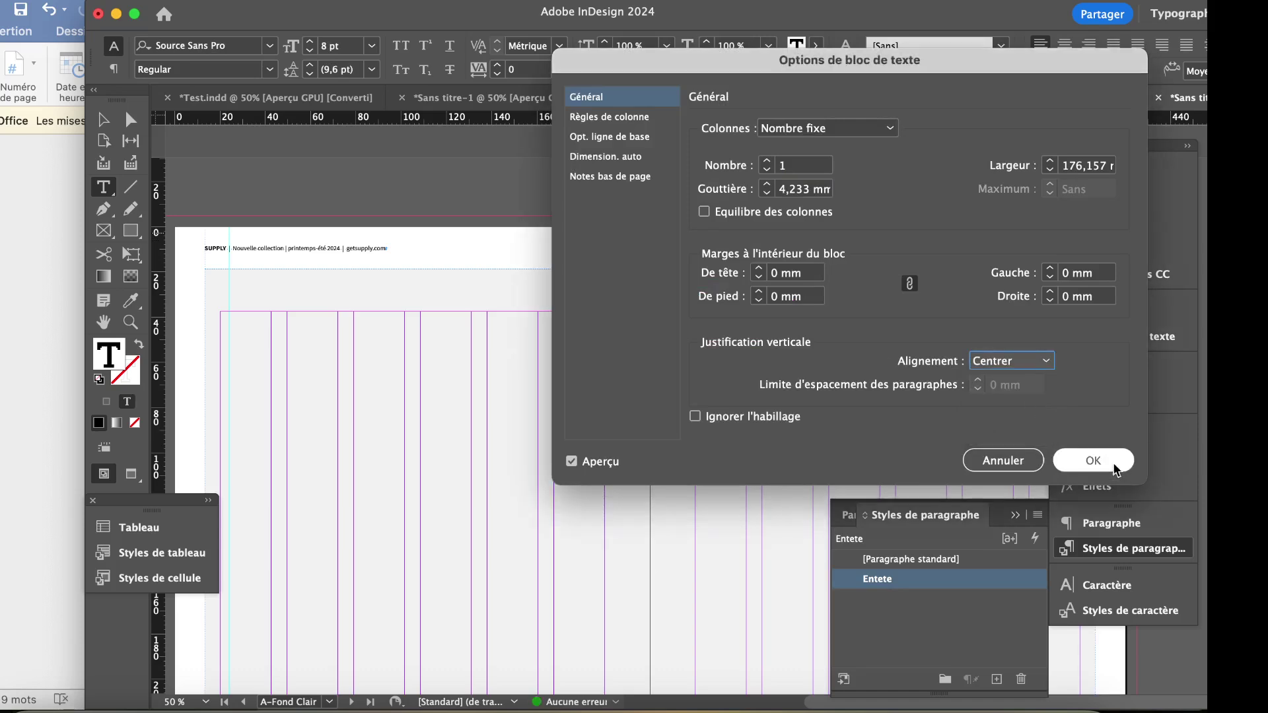
pyautogui.click(1113, 466)
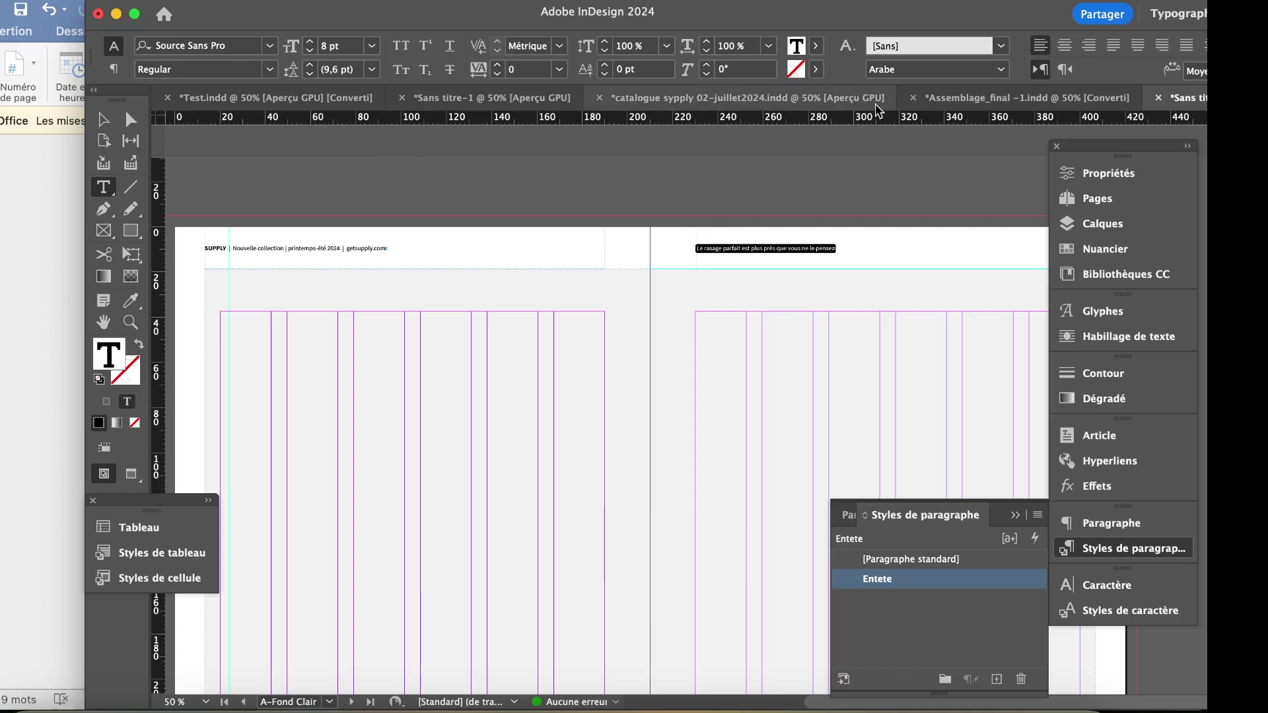
# Compare the header layout in Assemblage_final -1.indd and catalogue sypply 02-juillet2024.indd, including the first pages of the Assemblage_final document.
pyautogui.click(971, 101)
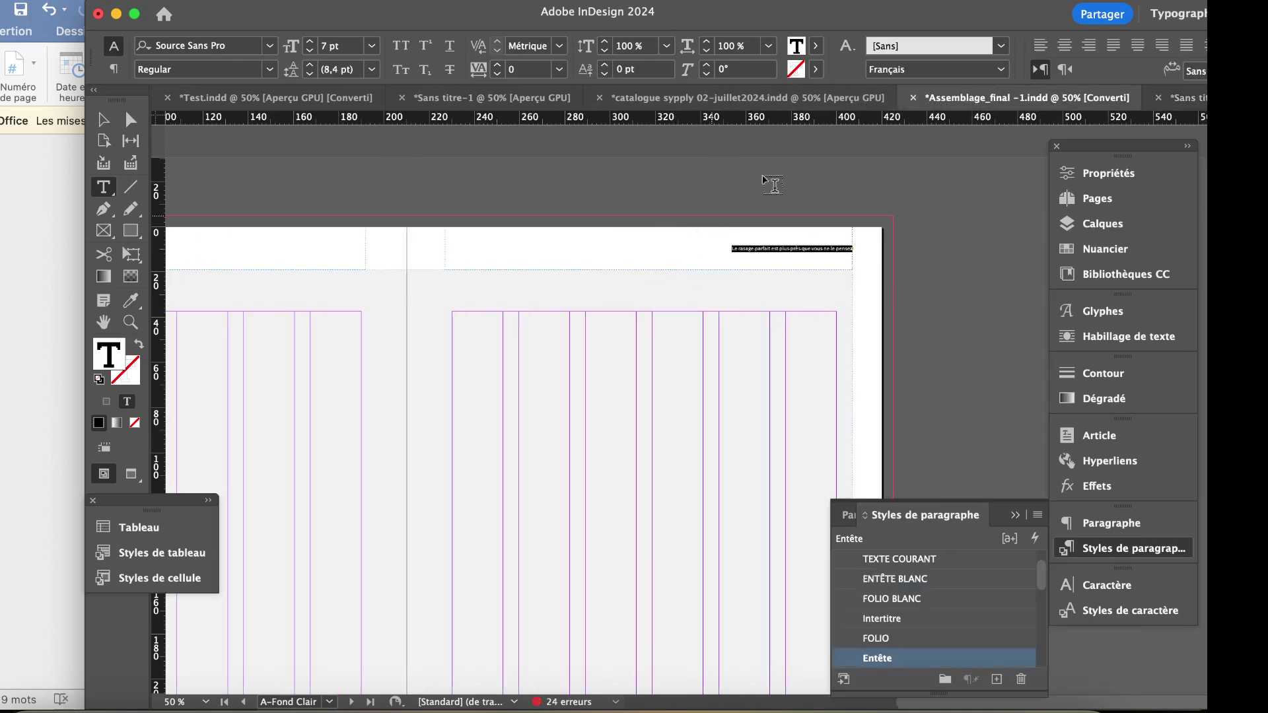
pyautogui.click(765, 100)
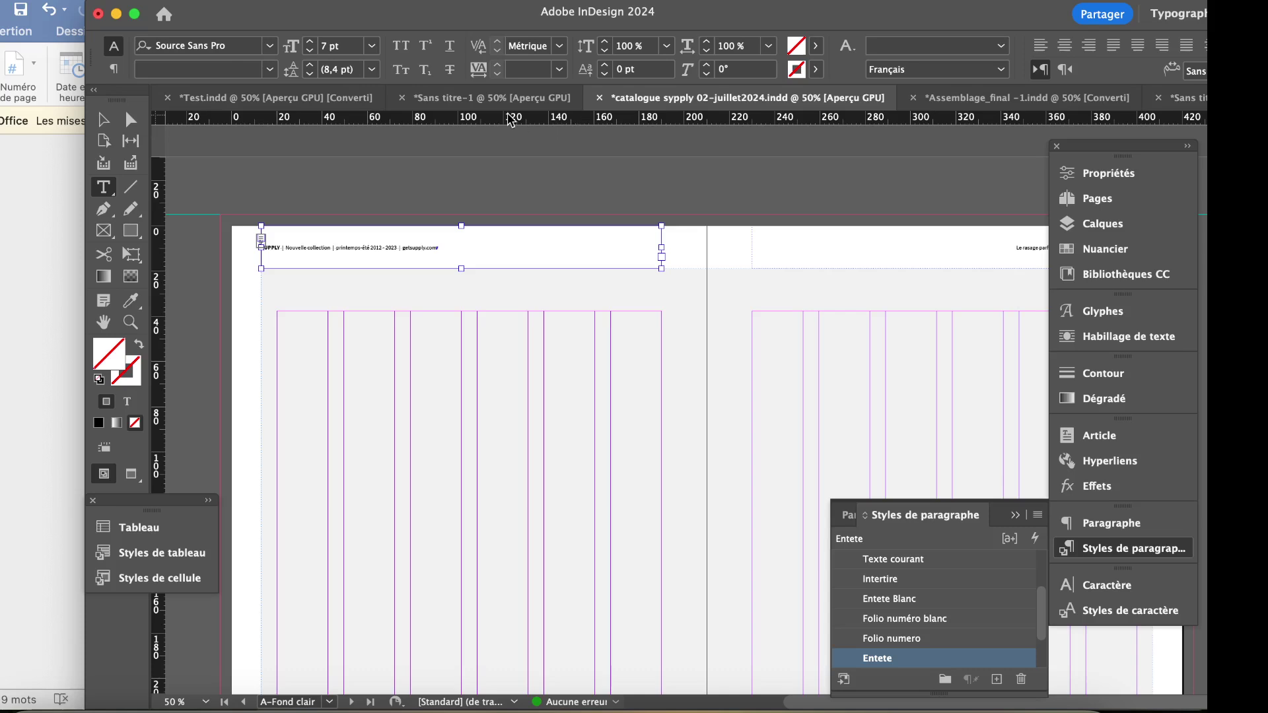
pyautogui.click(1005, 100)
pyautogui.click(1097, 198)
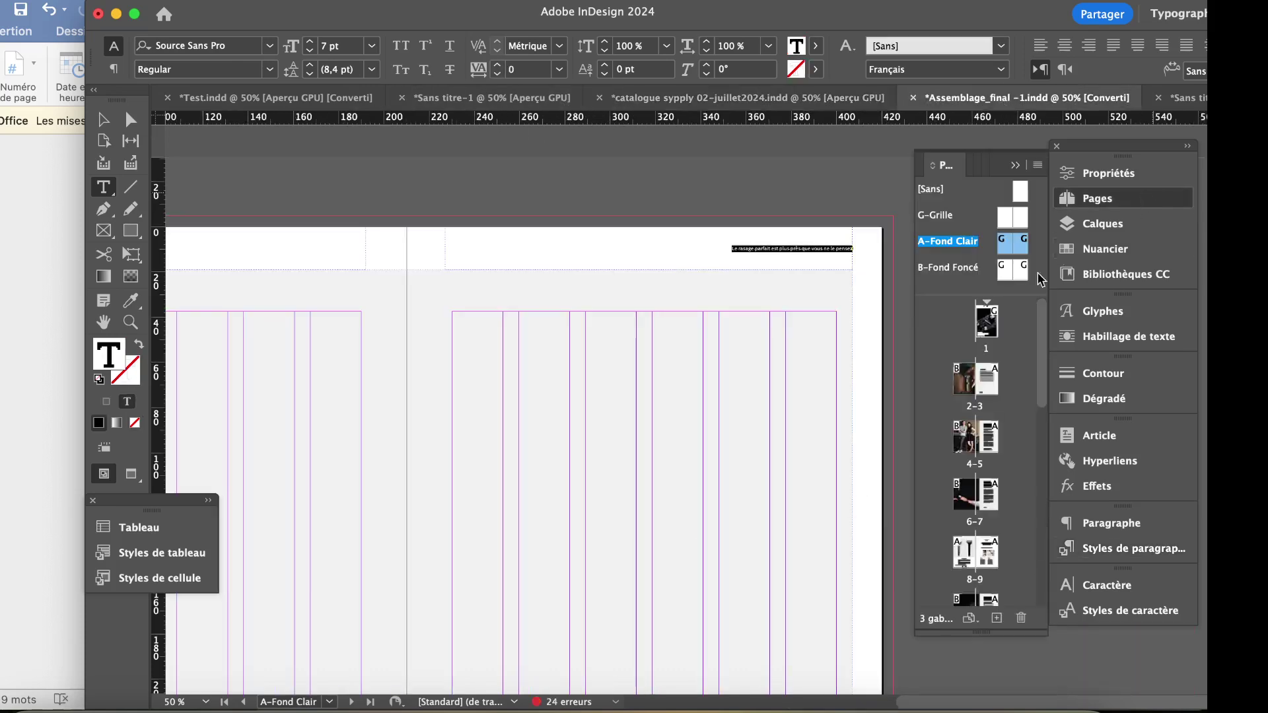
pyautogui.doubleClick(991, 320)
pyautogui.scroll(-10, 841, 325)
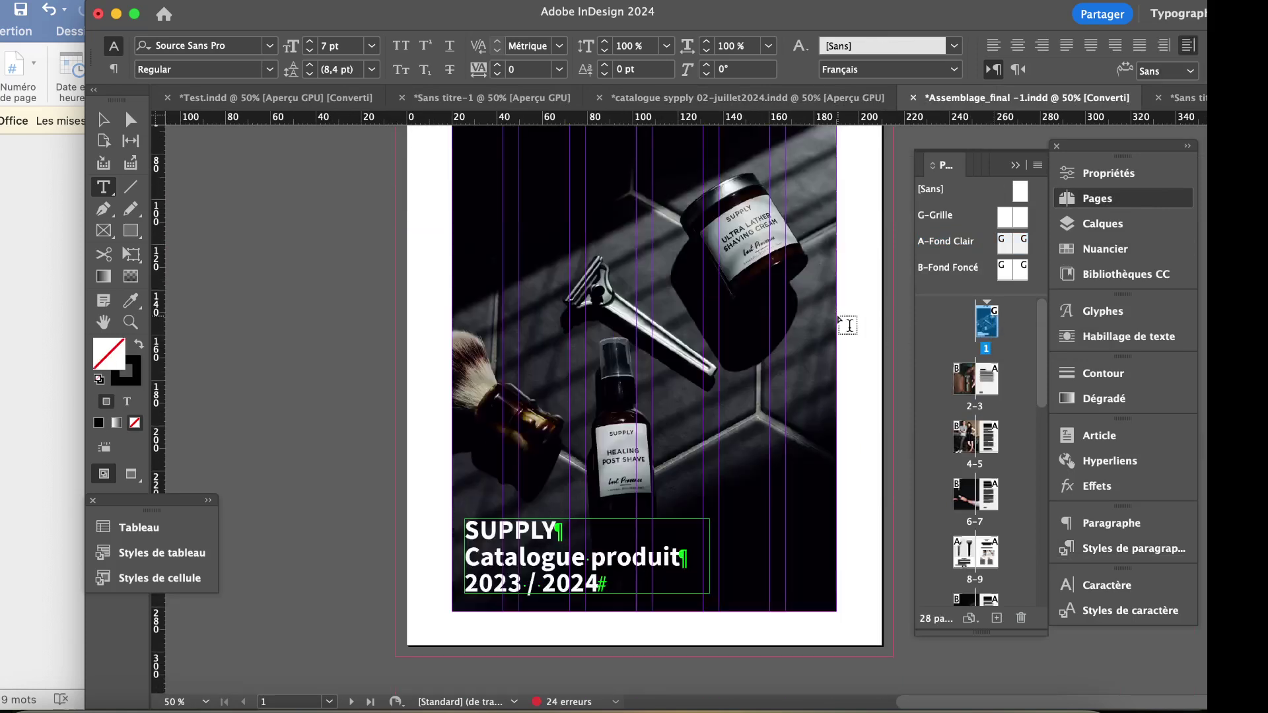
pyautogui.scroll(5, 847, 325)
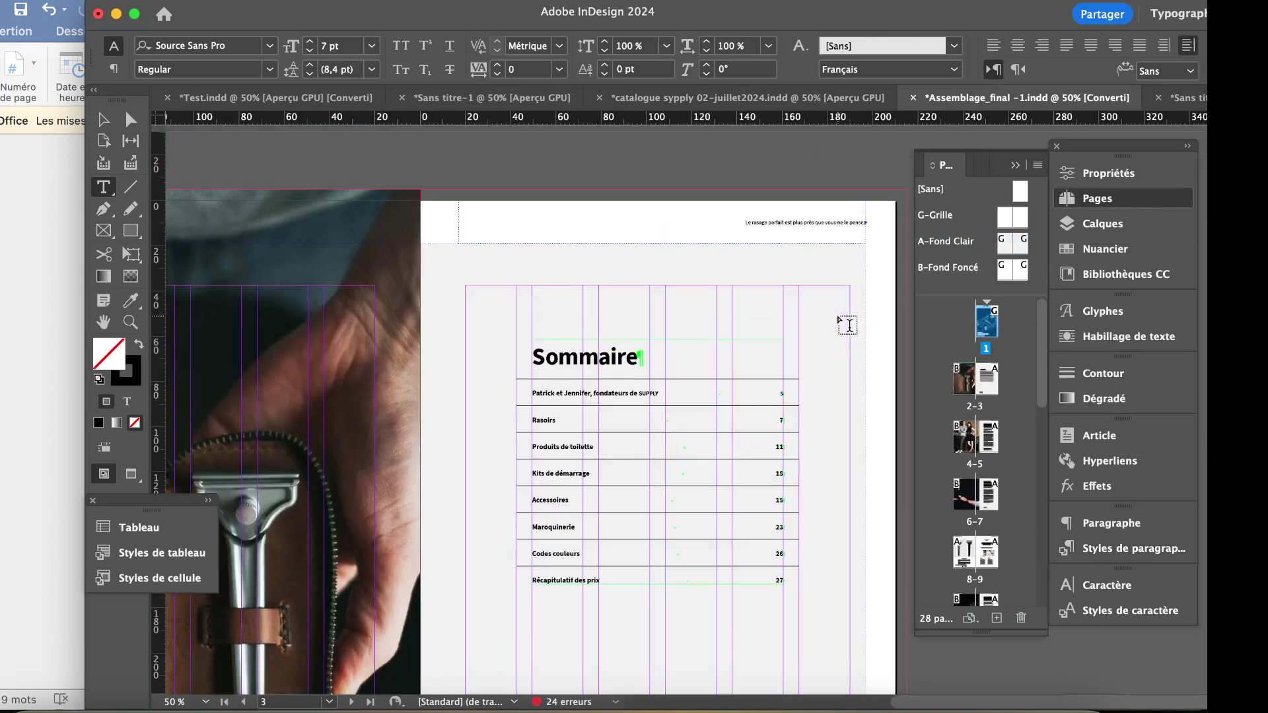
# Inspect the G-Grille master spread and the document's layers in Assemblage_final -1.indd.
pyautogui.doubleClick(936, 215)
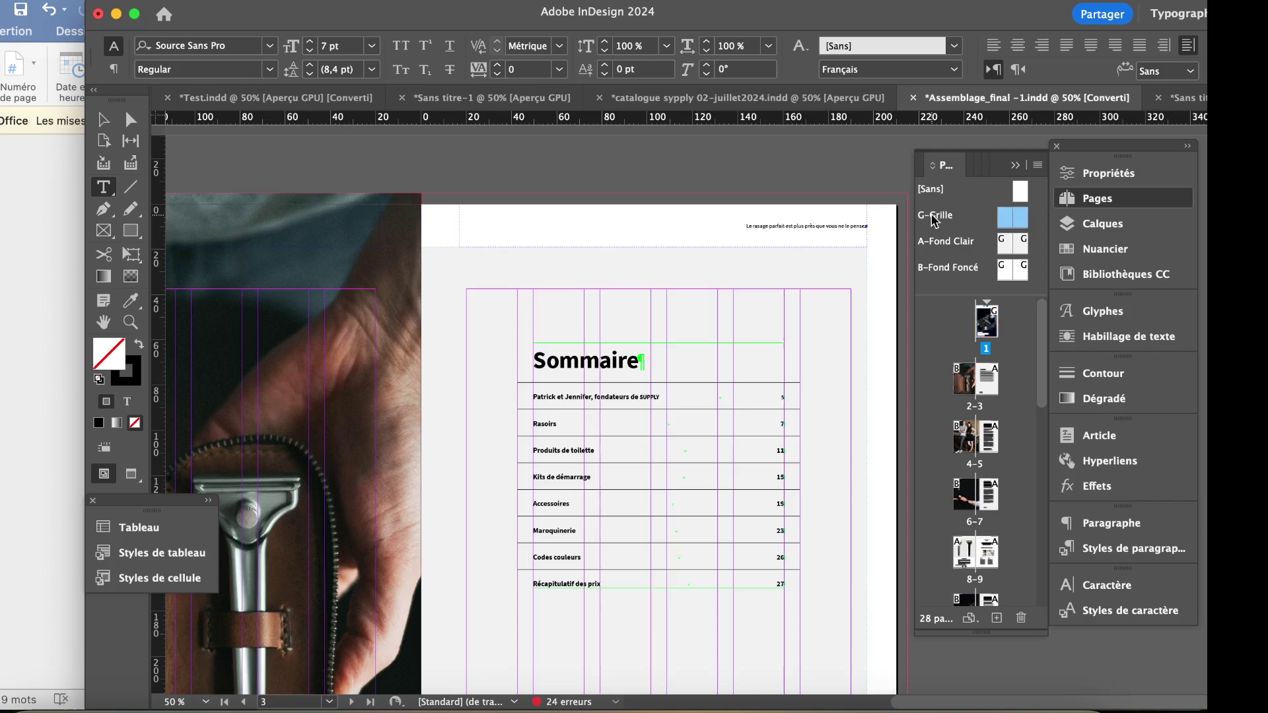
pyautogui.scroll(8, 646, 238)
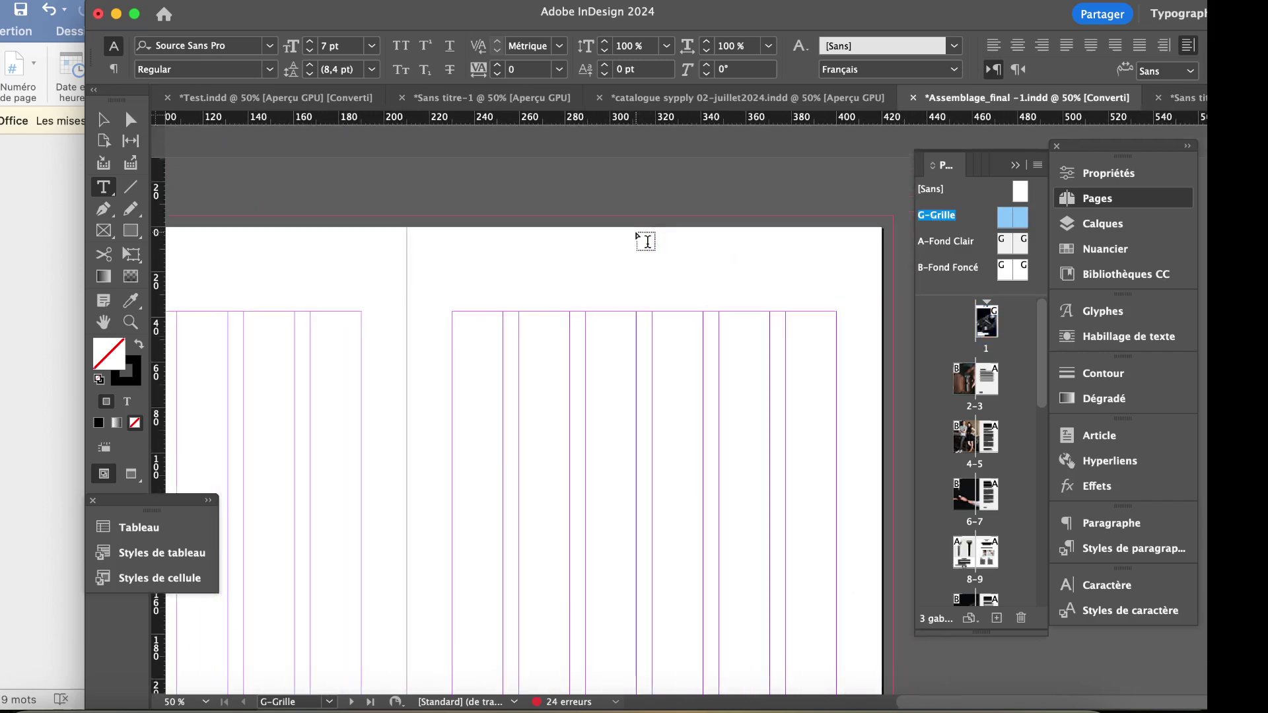
pyautogui.scroll(-1, 646, 240)
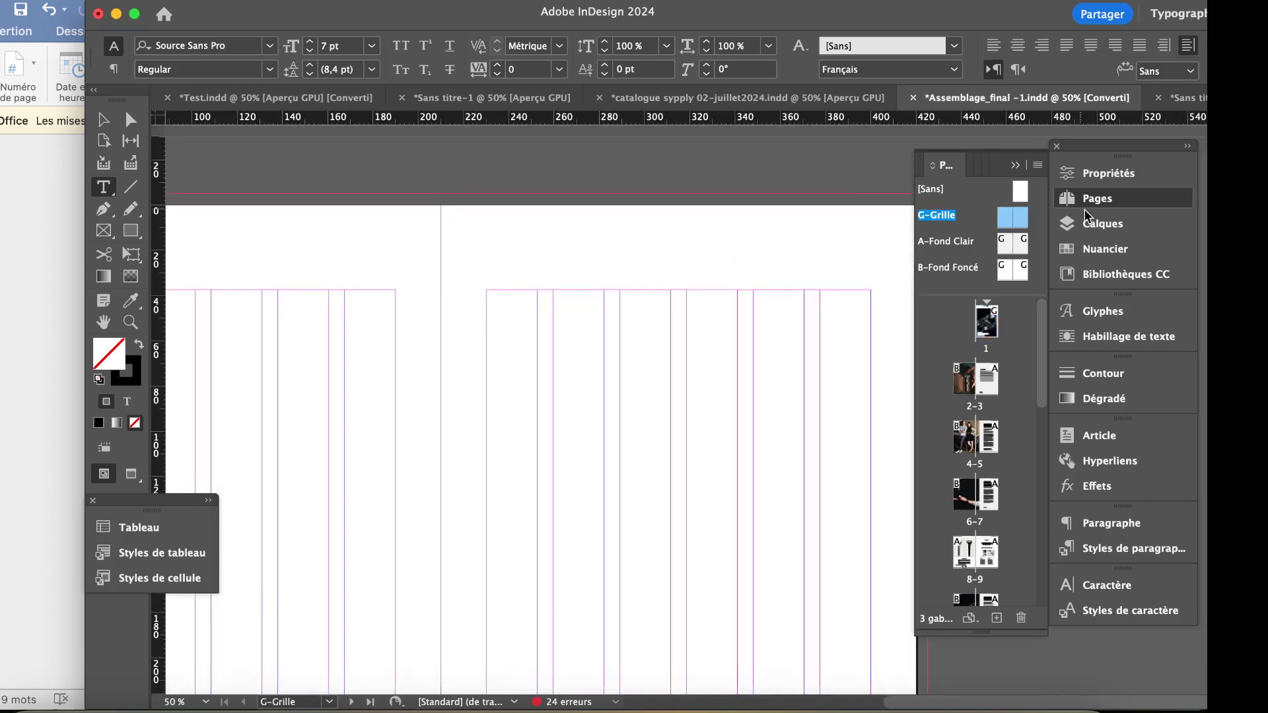
pyautogui.click(1115, 225)
pyautogui.click(865, 276)
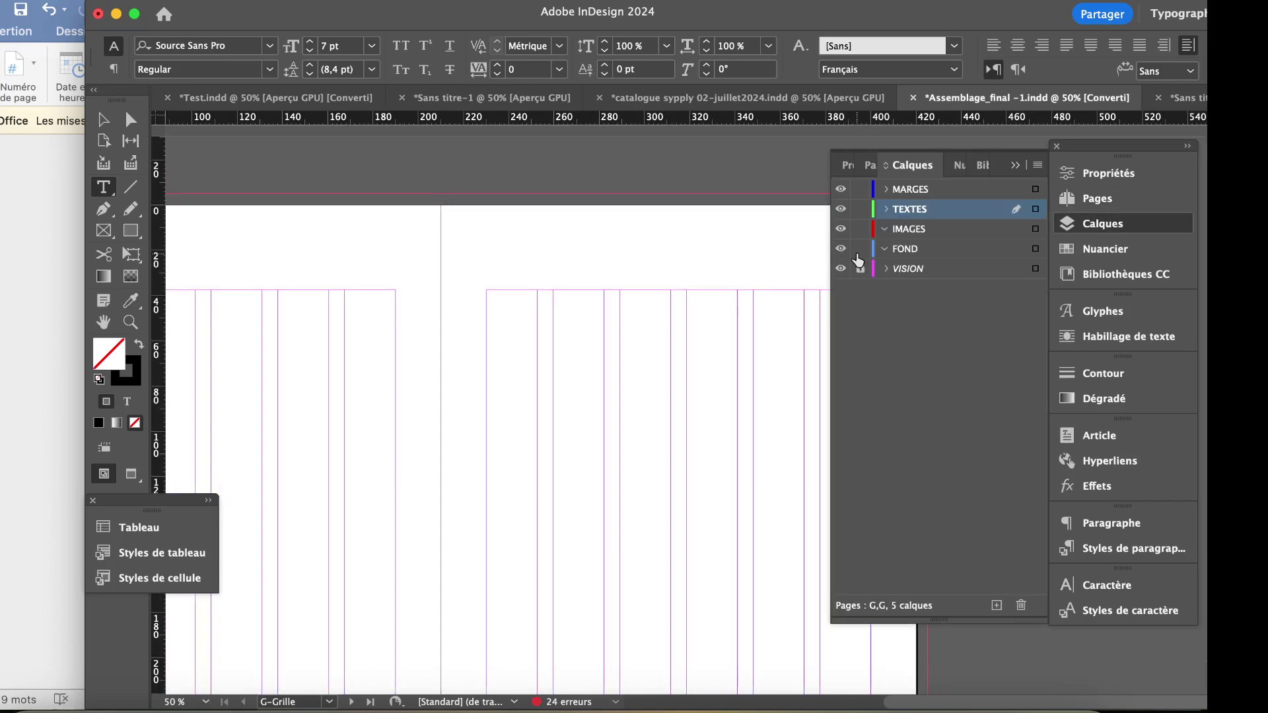
pyautogui.click(859, 257)
pyautogui.click(1131, 223)
# Open the Retrait et espacement options of the Entete paragraph style in the untitled catalogue document, keeping both headers in view.
pyautogui.click(1187, 97)
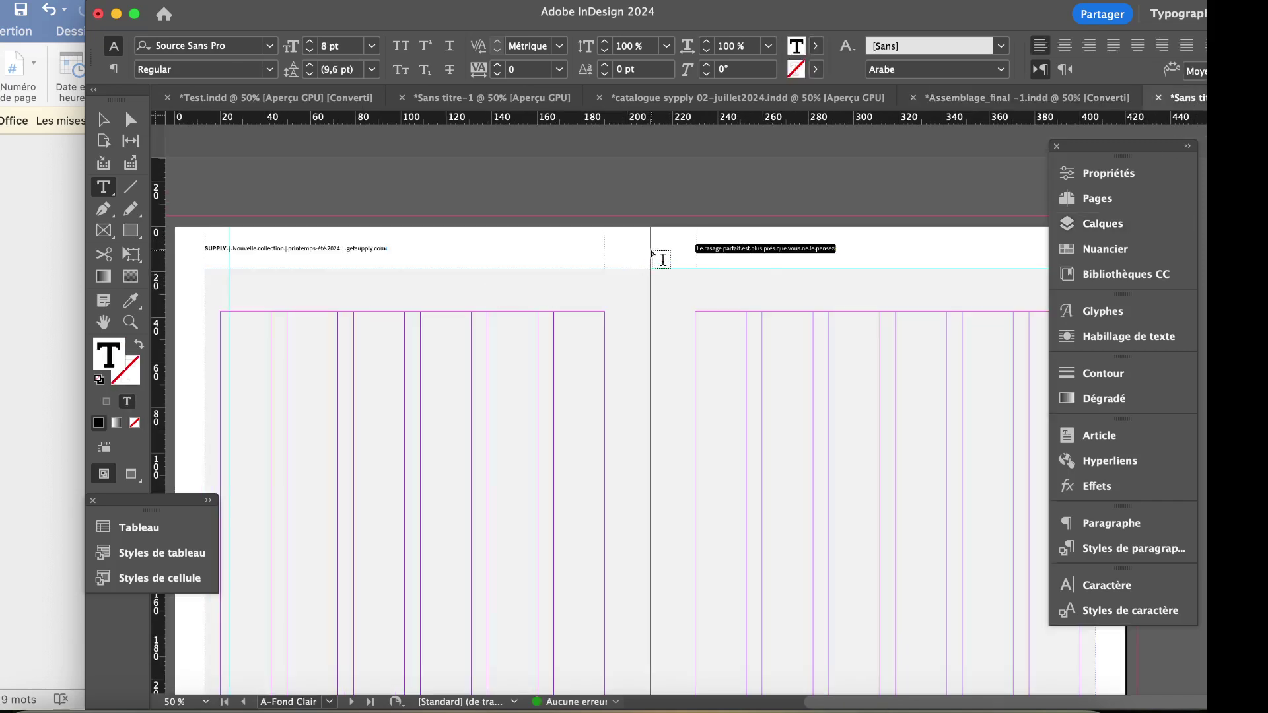
pyautogui.doubleClick(783, 247)
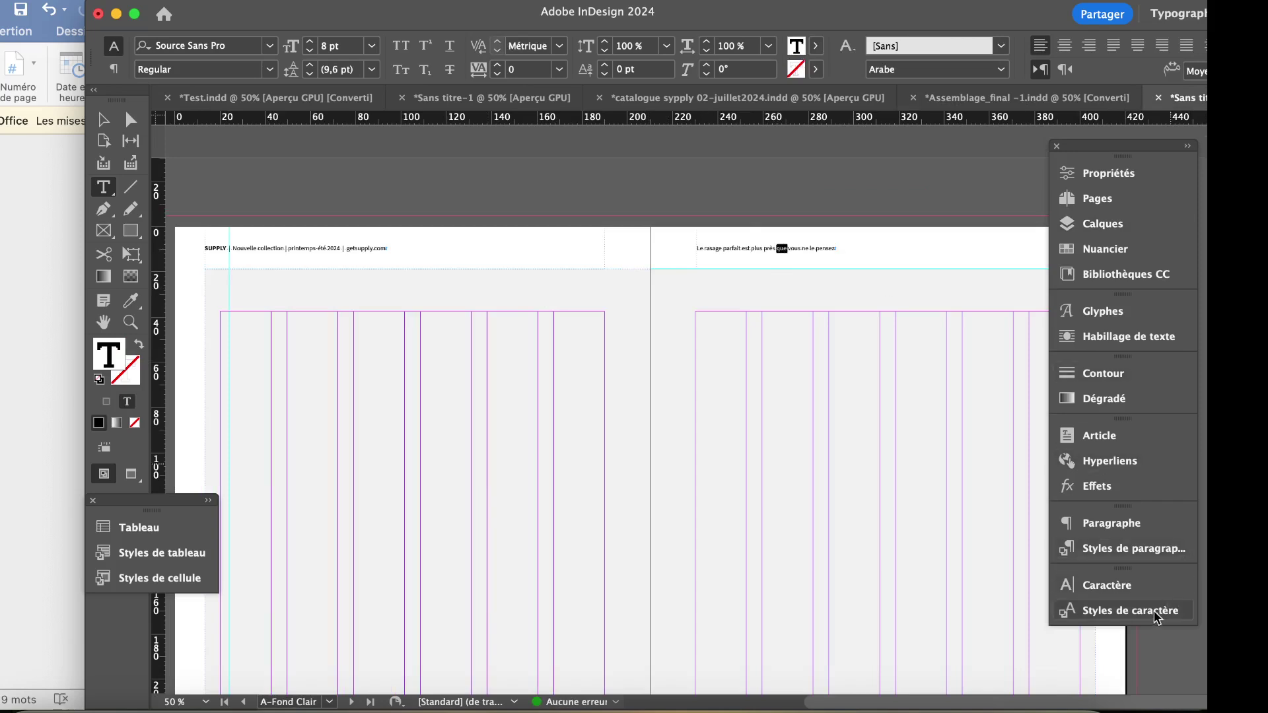
pyautogui.click(1153, 554)
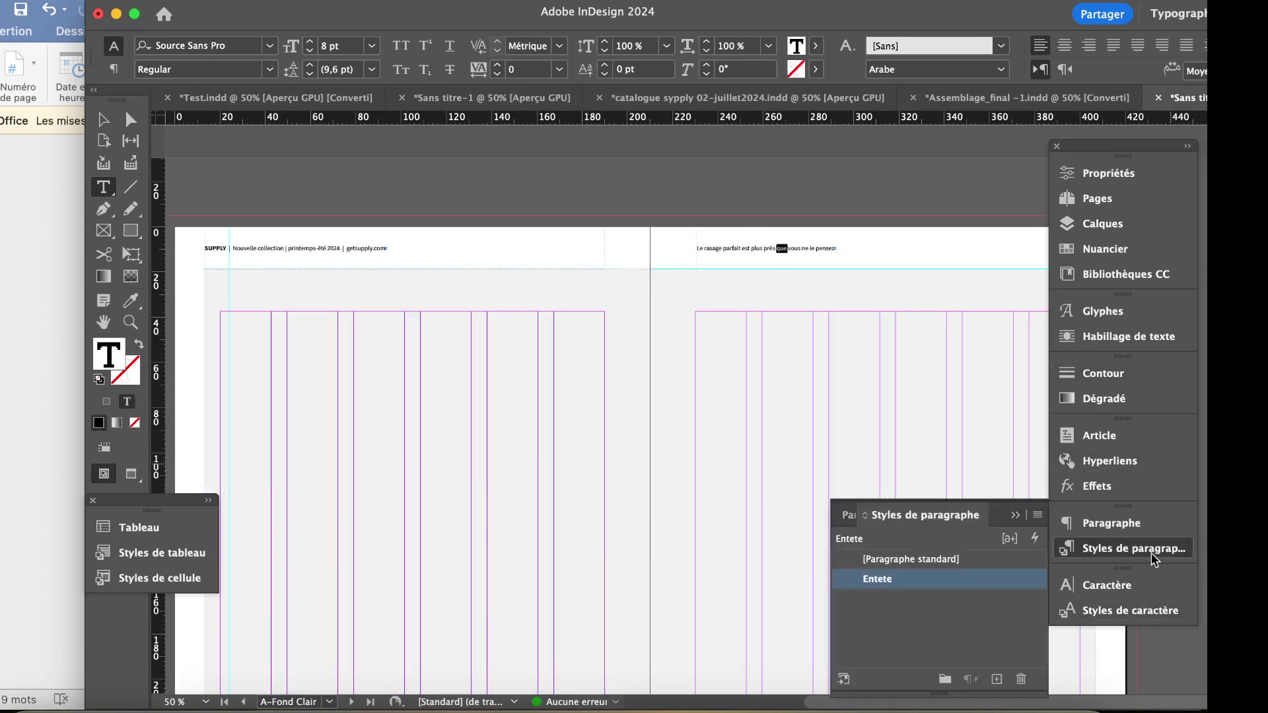
pyautogui.doubleClick(913, 585)
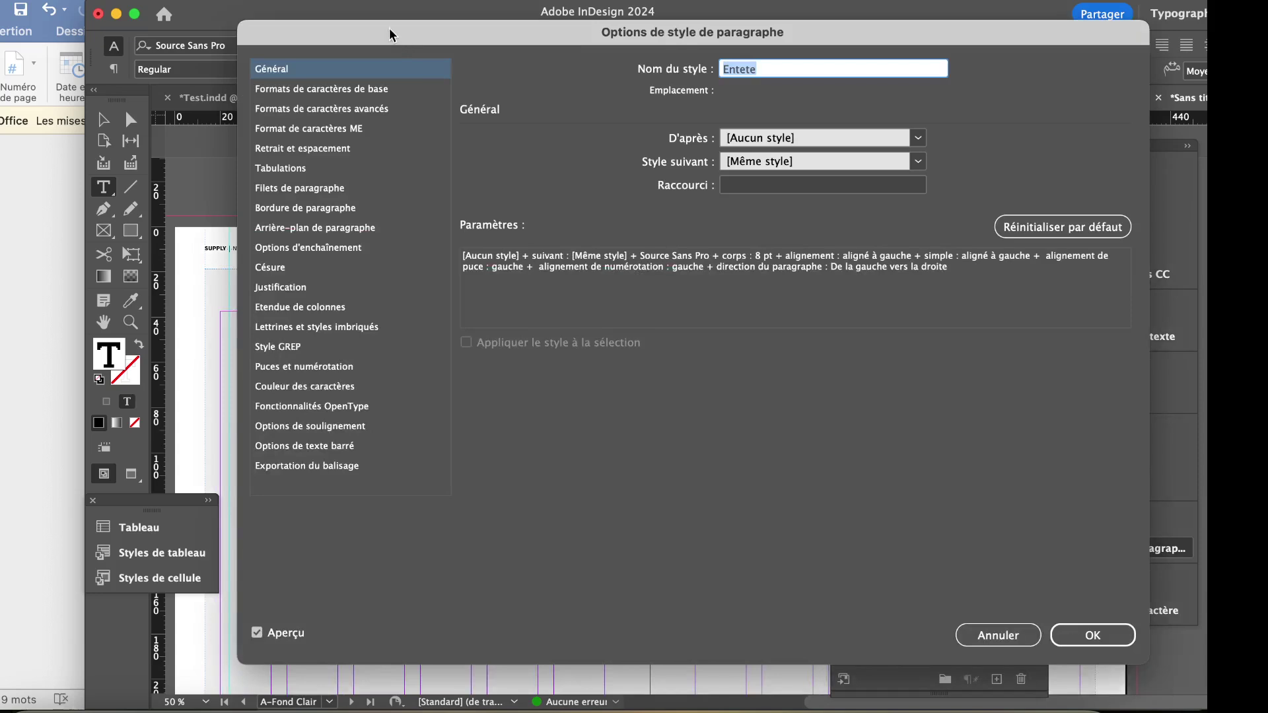
pyautogui.moveTo(399, 32); pyautogui.dragTo(503, 76)
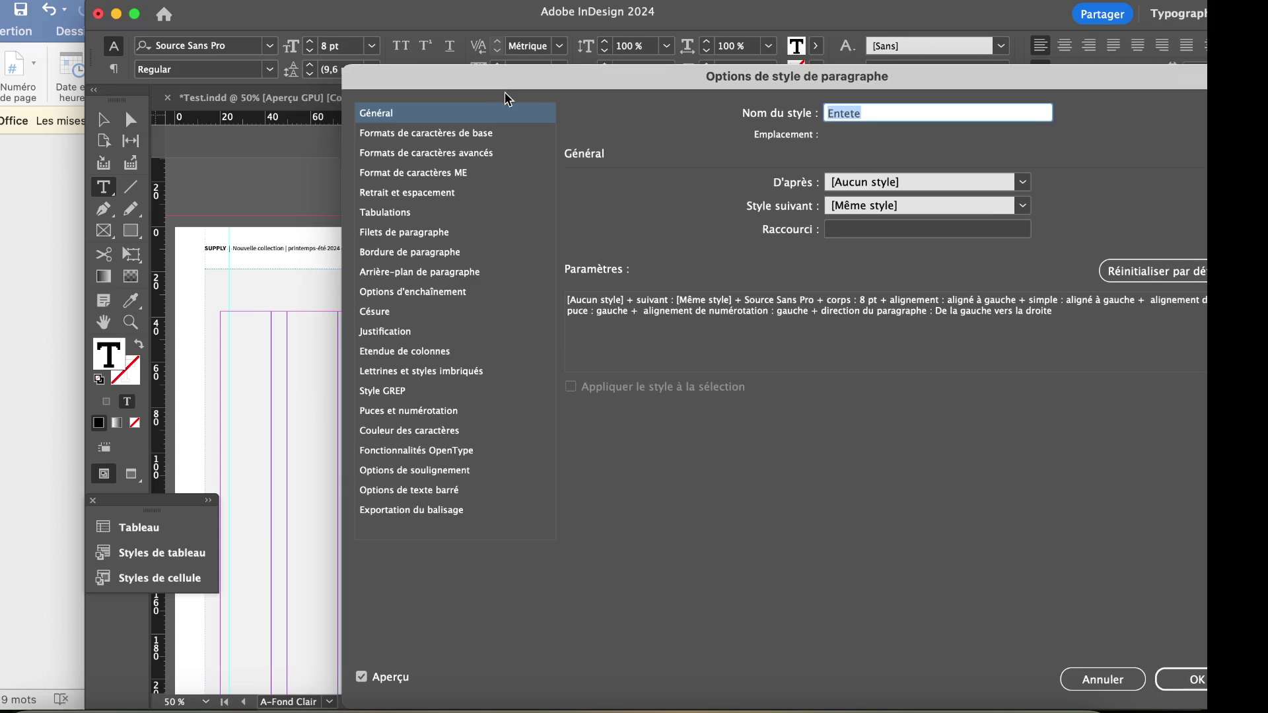
pyautogui.click(444, 200)
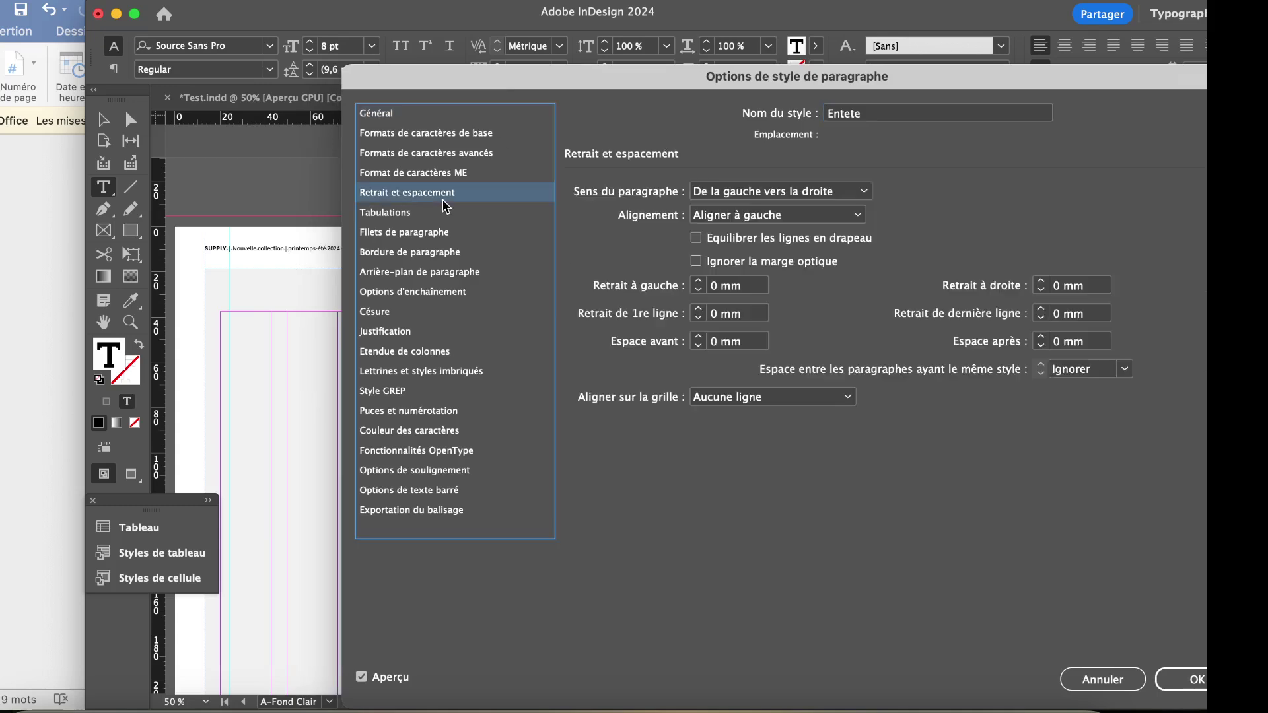
pyautogui.moveTo(557, 68); pyautogui.dragTo(515, 316)
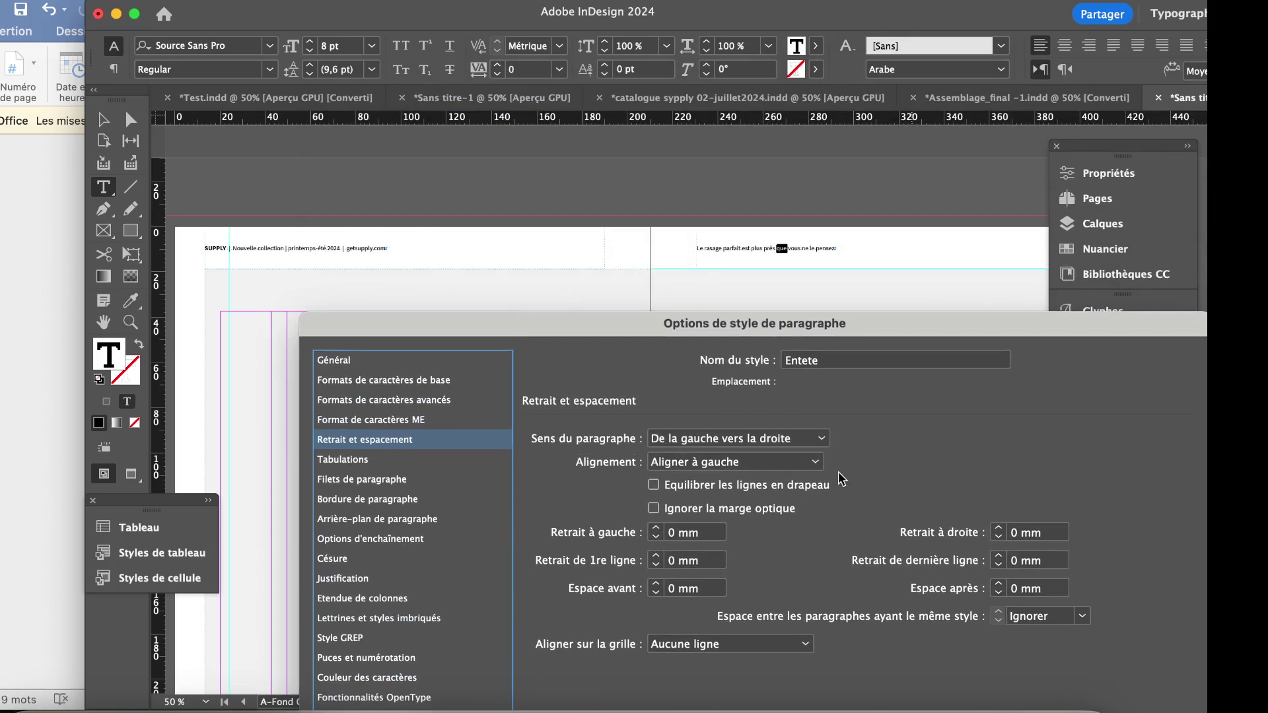
# Try the Aligner à droite and Aligner au dos alignments on the Entete paragraph style.
pyautogui.click(819, 462)
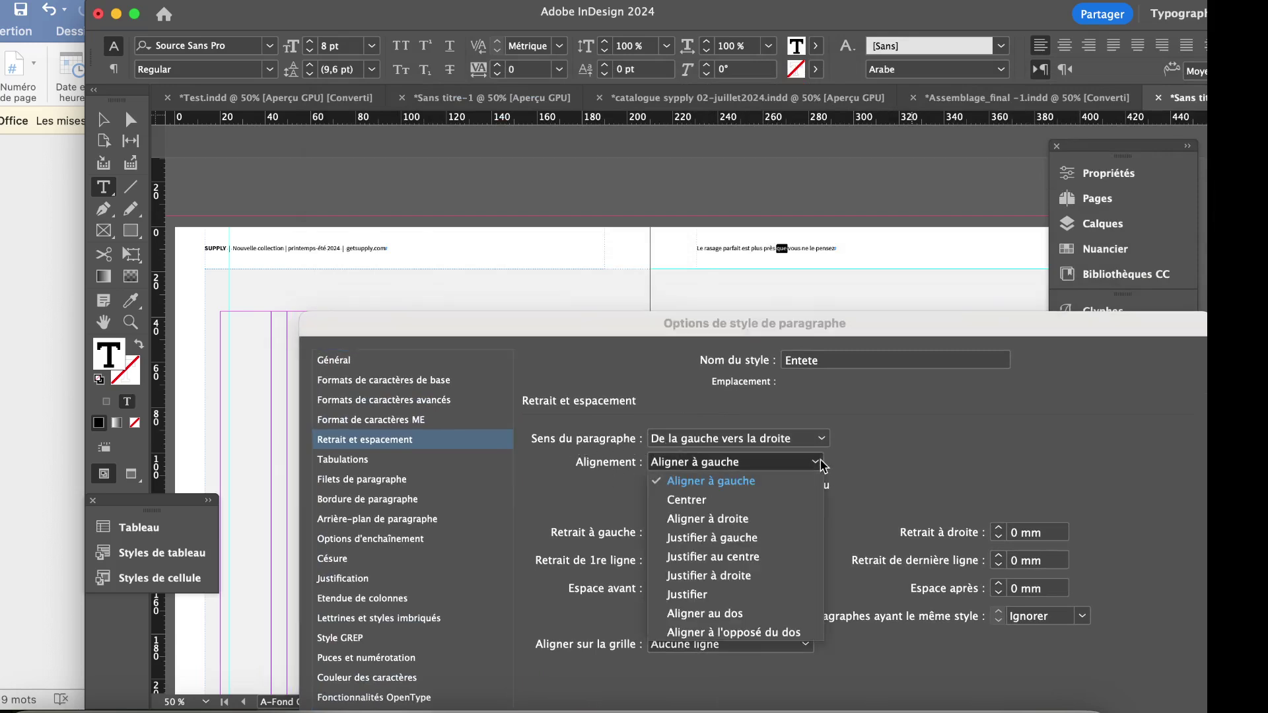
pyautogui.click(753, 520)
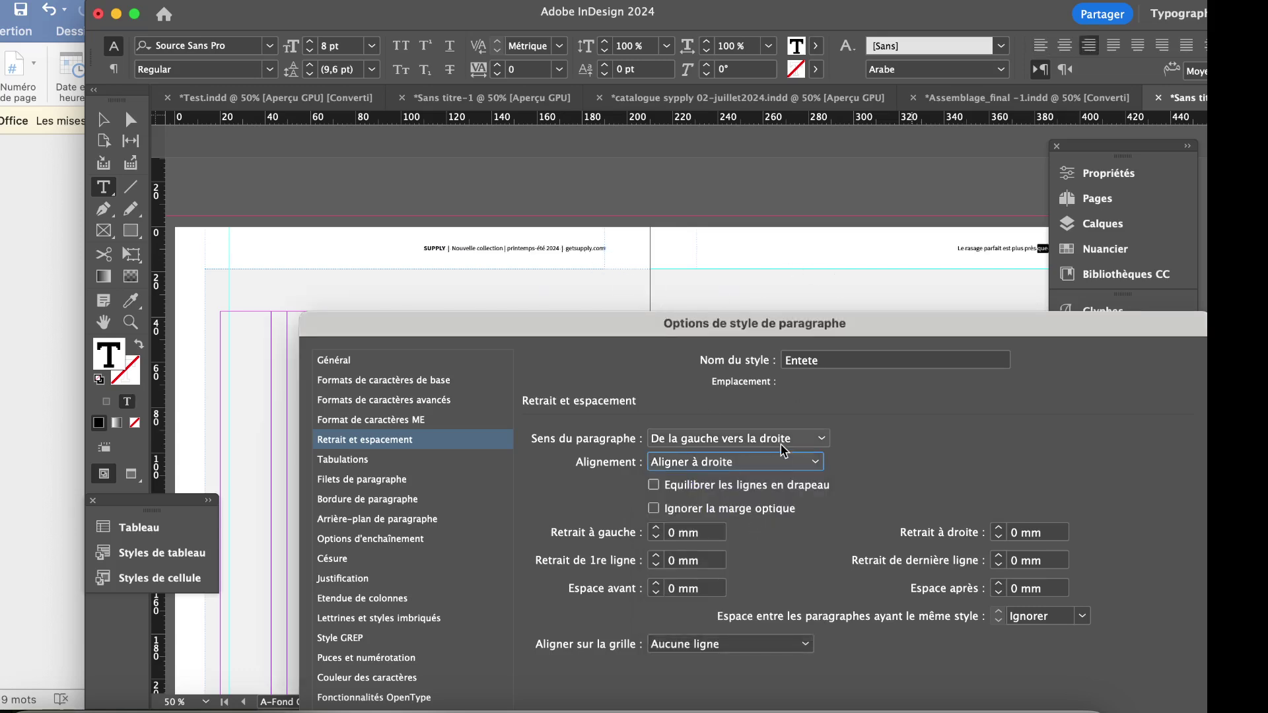
pyautogui.click(813, 465)
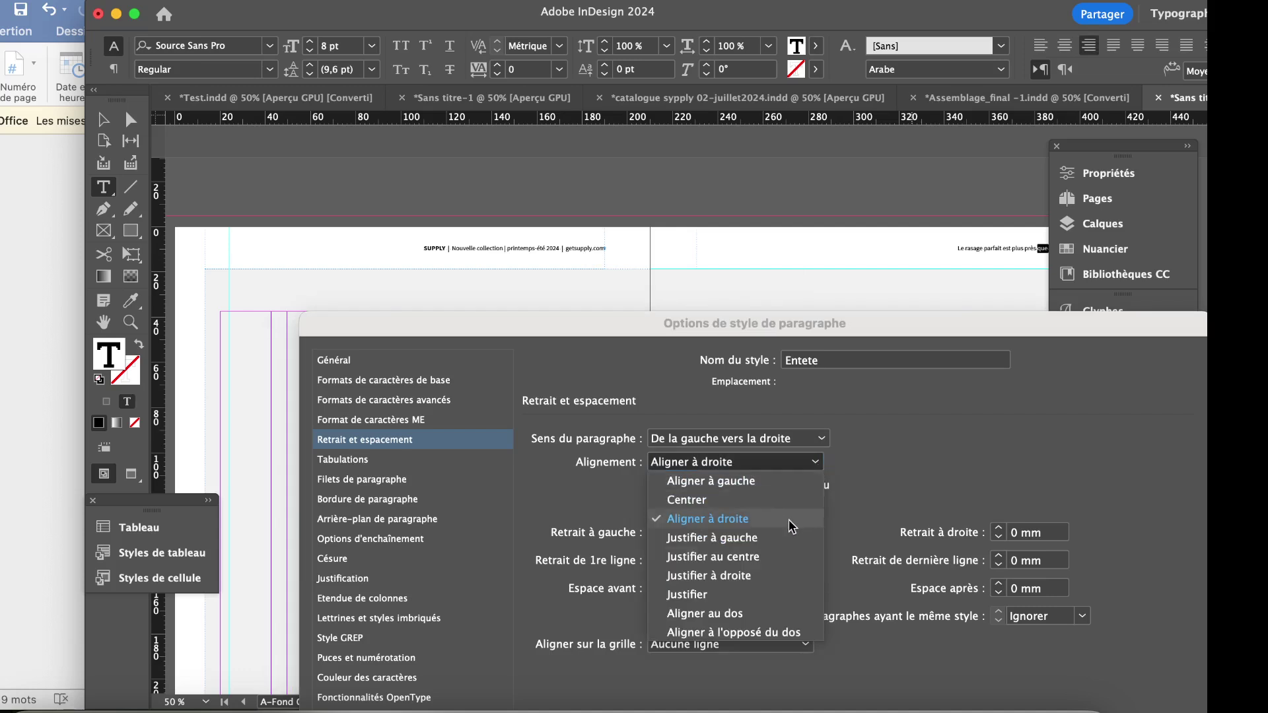
pyautogui.click(708, 613)
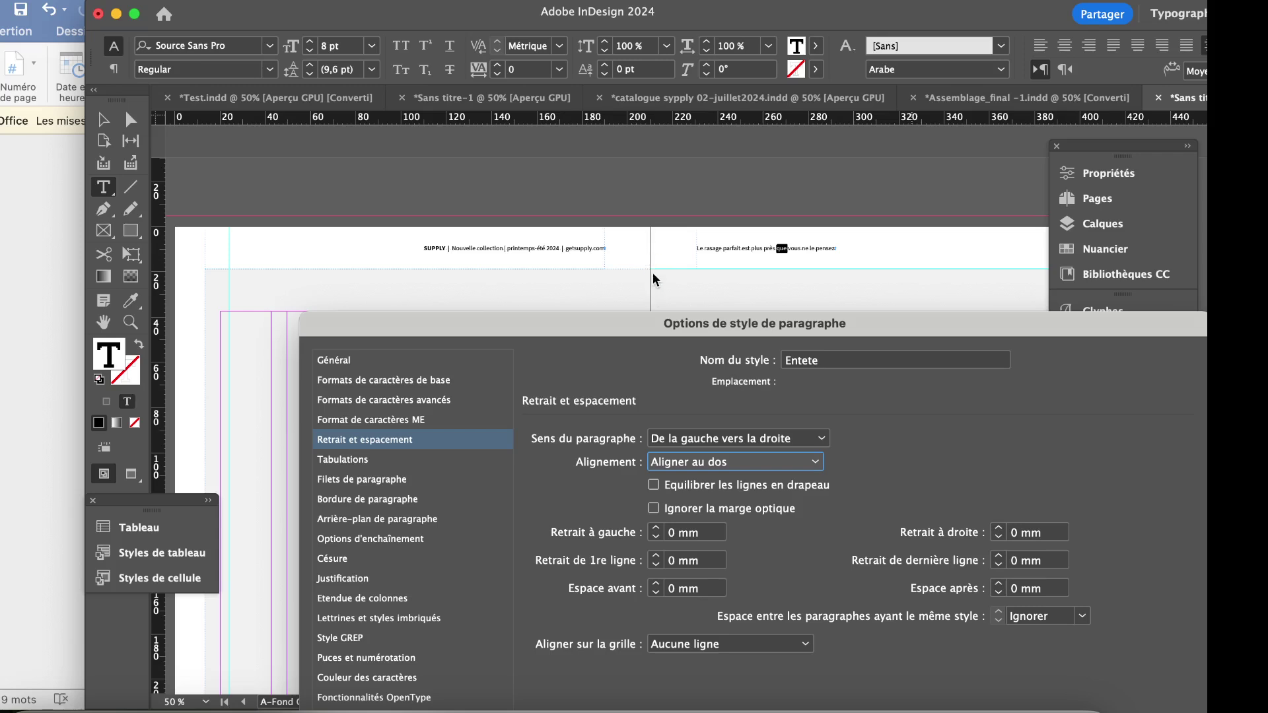
# Set the Entete paragraph style's alignment to Aligner à l'opposé du dos and apply the style options.
pyautogui.click(815, 461)
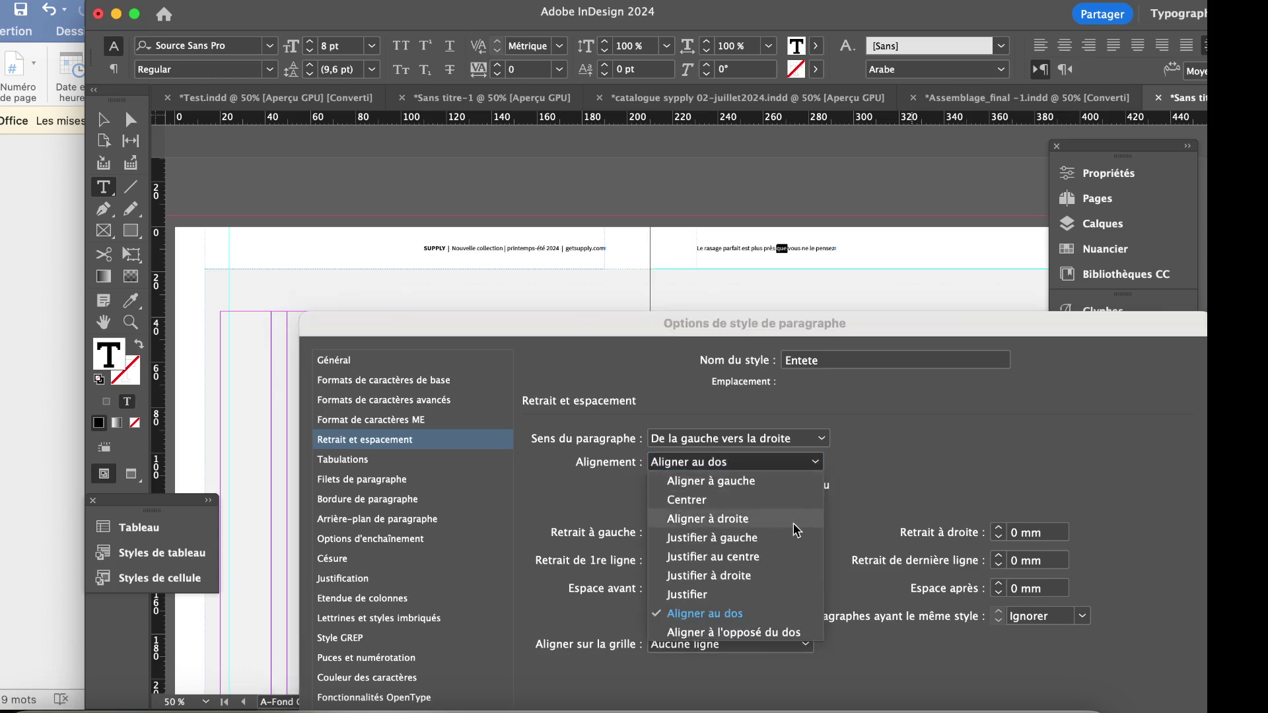
pyautogui.click(703, 632)
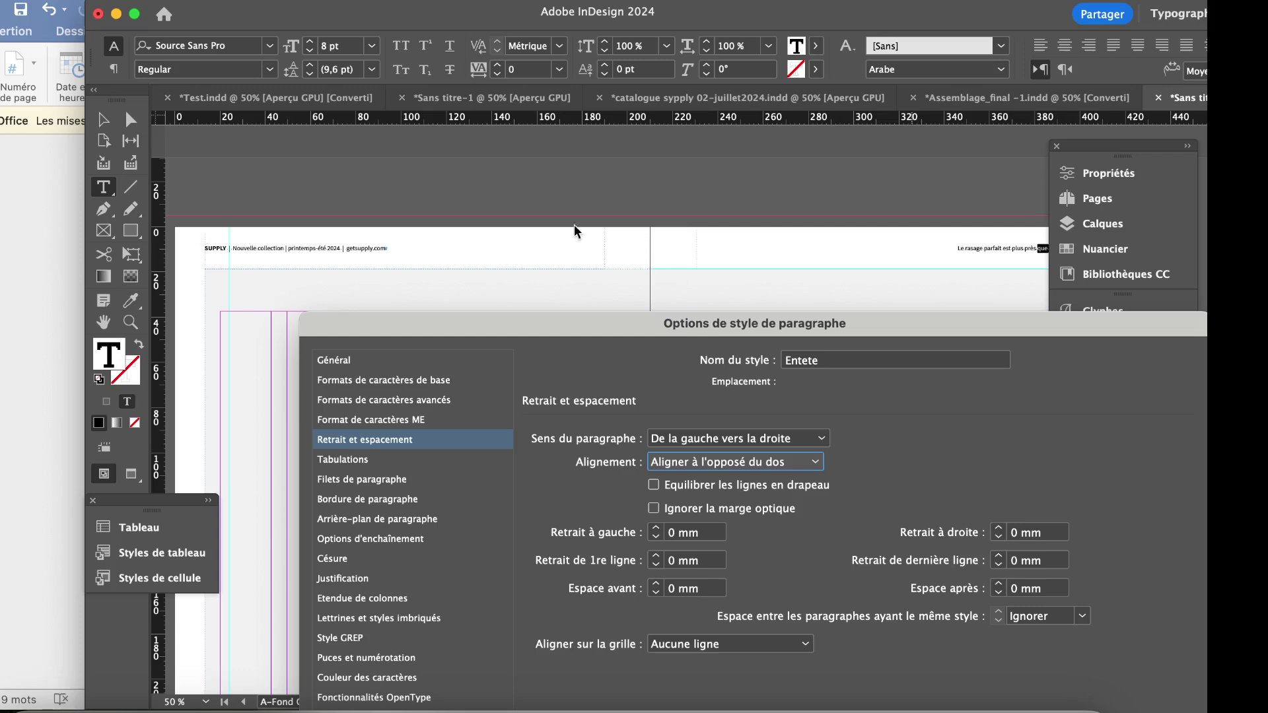
pyautogui.moveTo(860, 323); pyautogui.dragTo(749, 38)
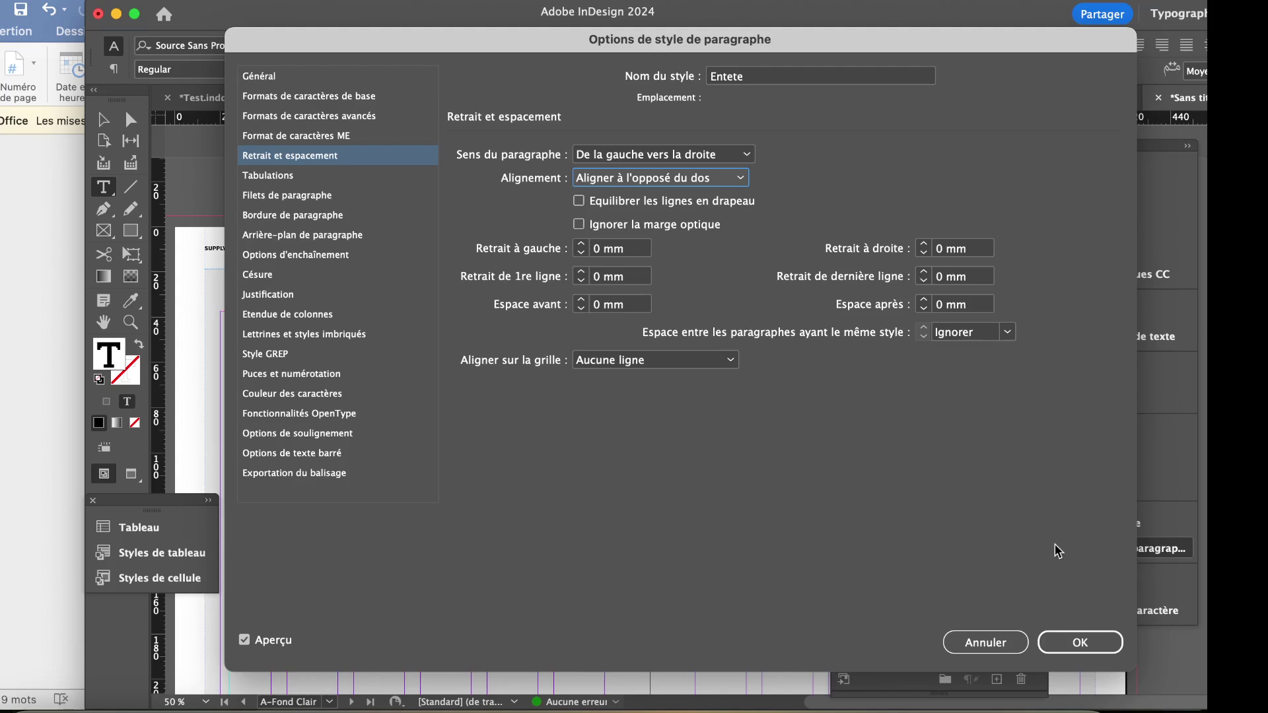
pyautogui.click(1095, 644)
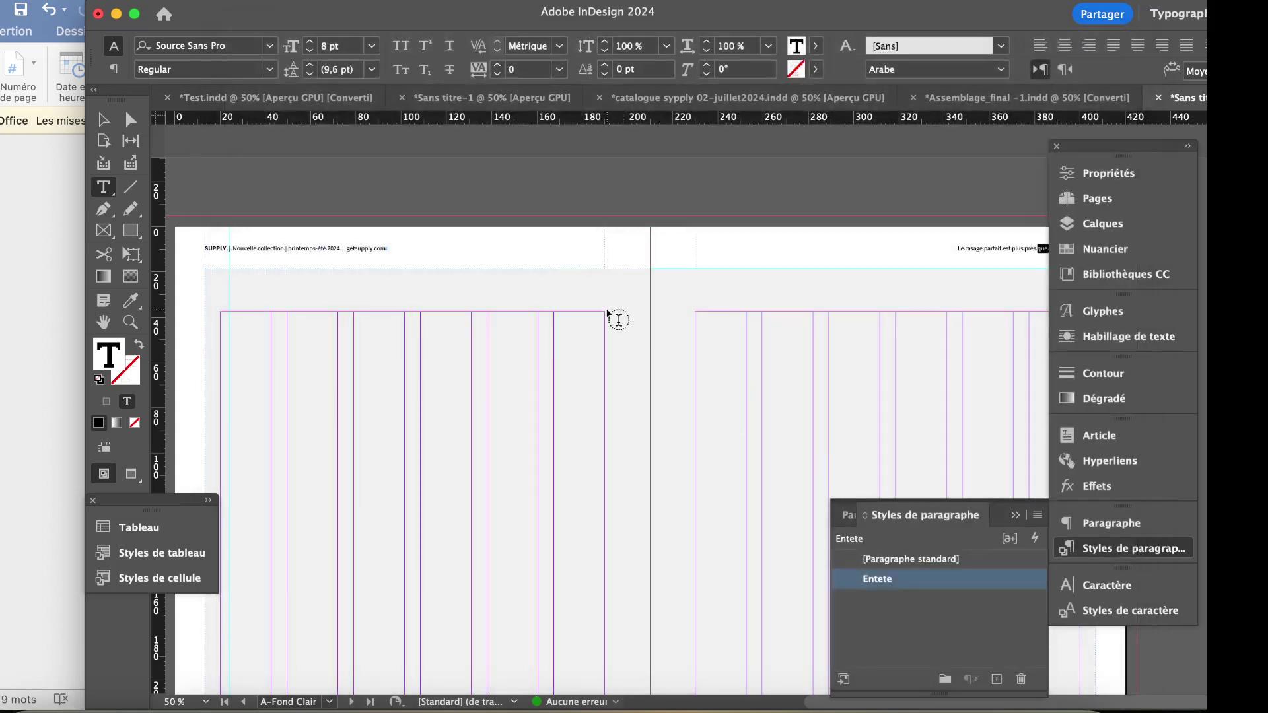
# Check the header alignment on both pages of the A-Fond Clair master, viewing the whole spread at 25 %.
pyautogui.doubleClick(950, 214)
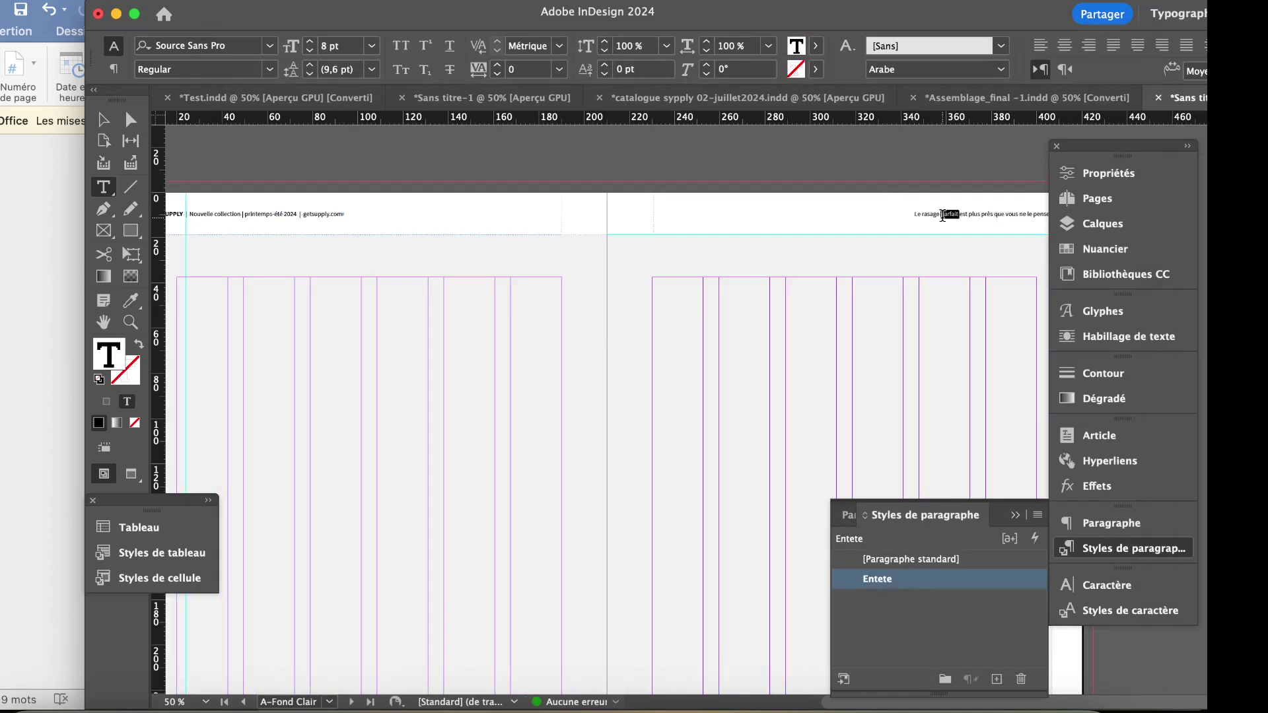
pyautogui.scroll(-5, 832, 216)
pyautogui.scroll(5, 832, 217)
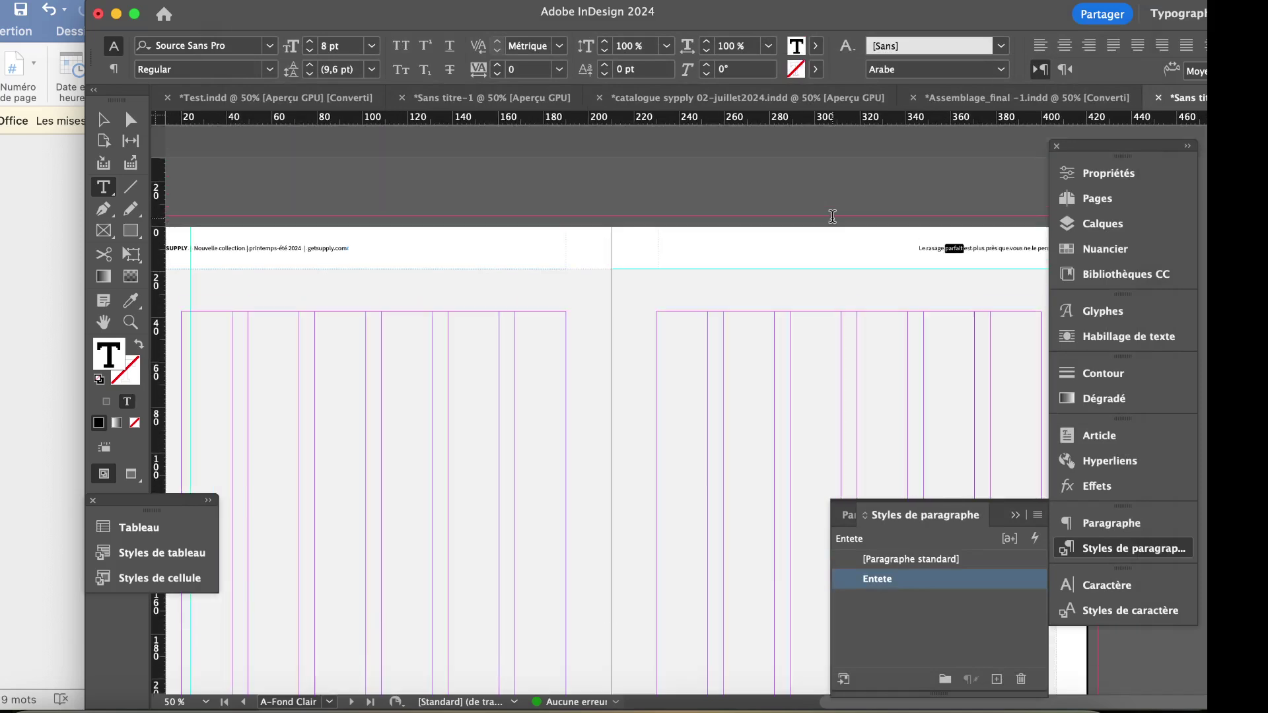
pyautogui.tripleClick(943, 250)
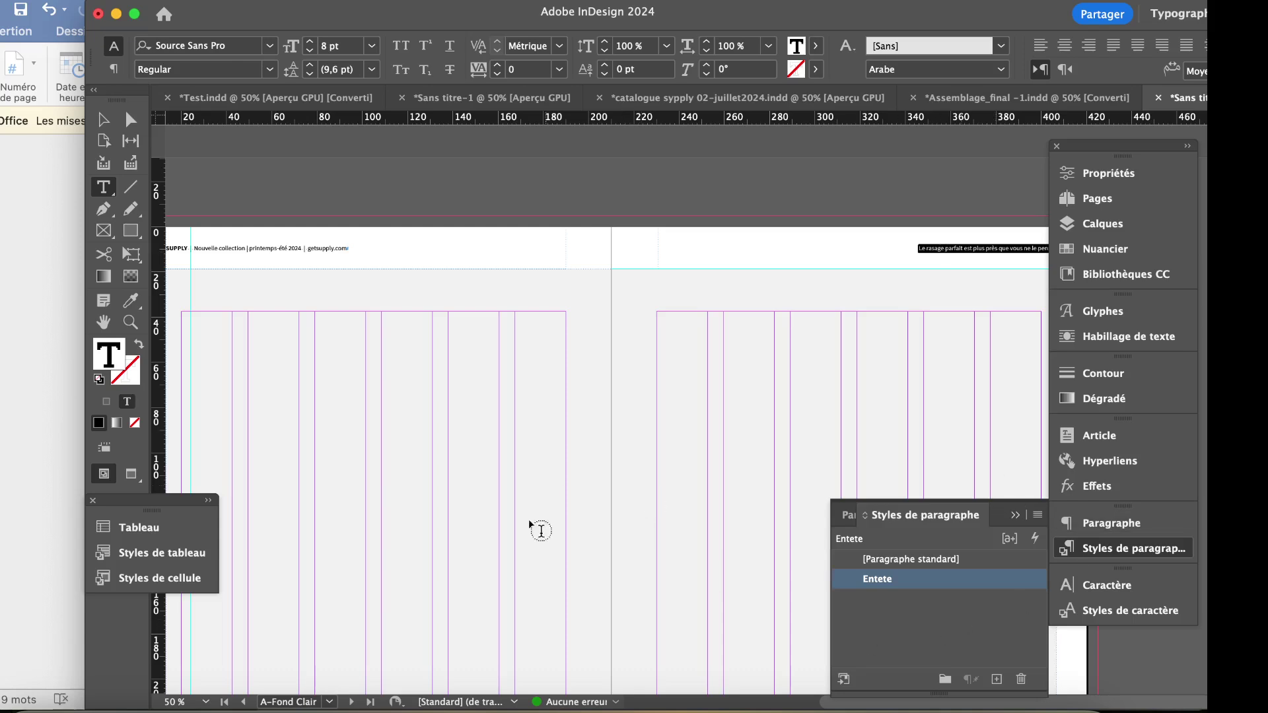
pyautogui.click(206, 702)
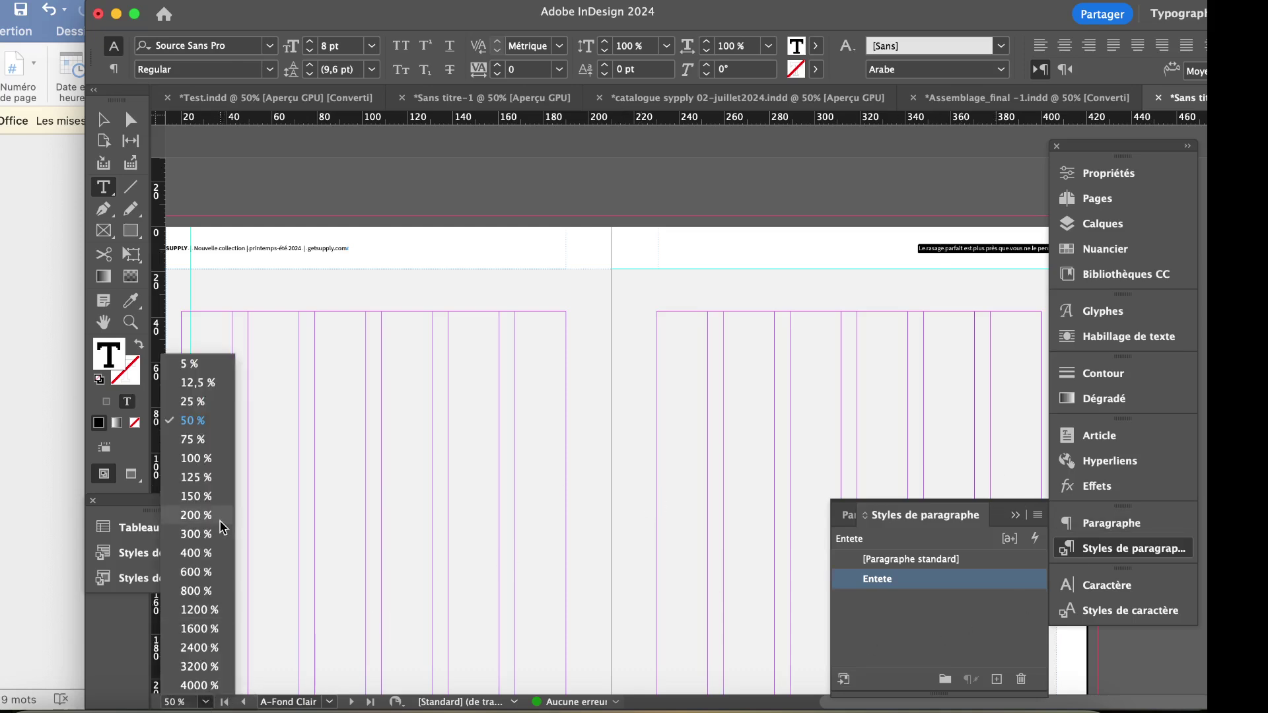
pyautogui.click(205, 405)
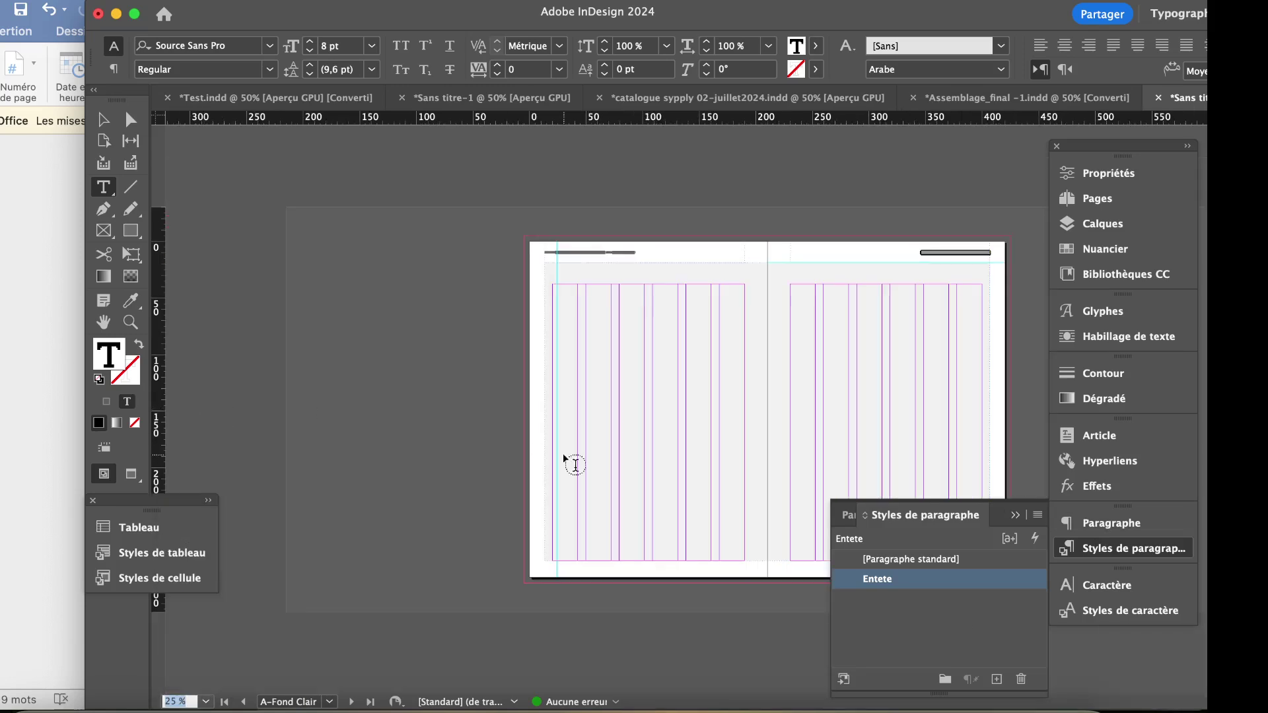
pyautogui.click(925, 707)
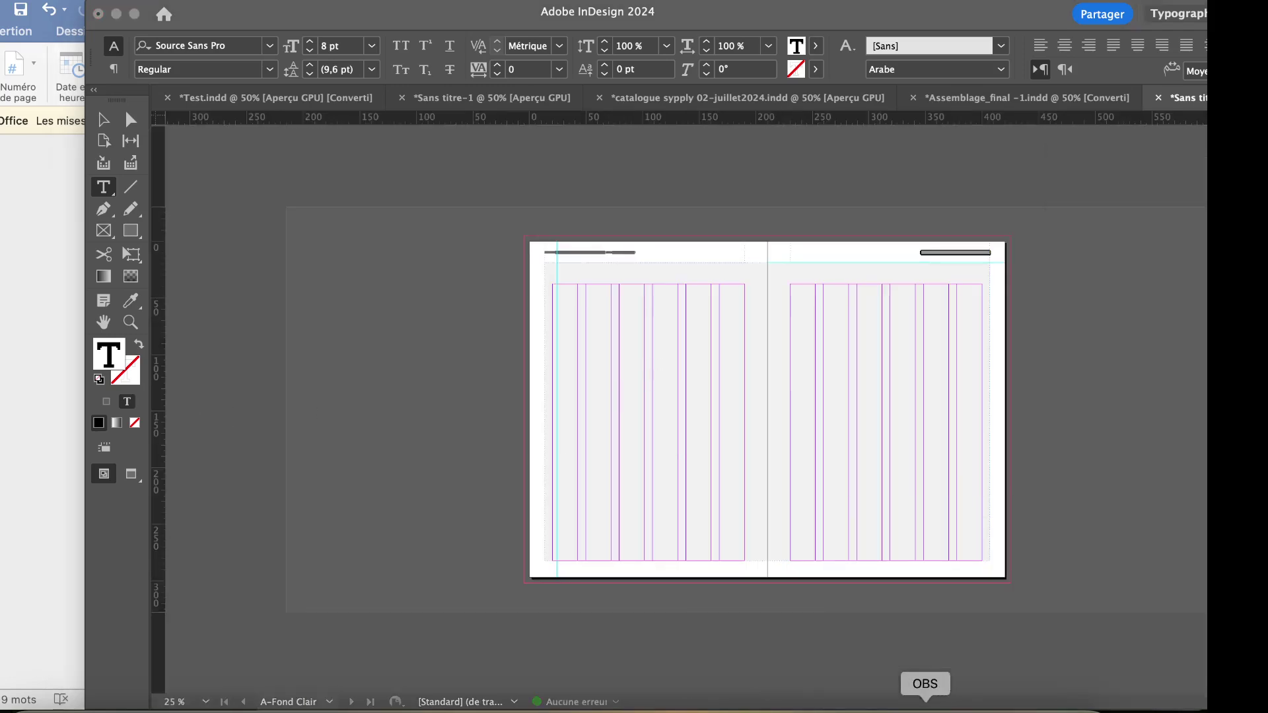